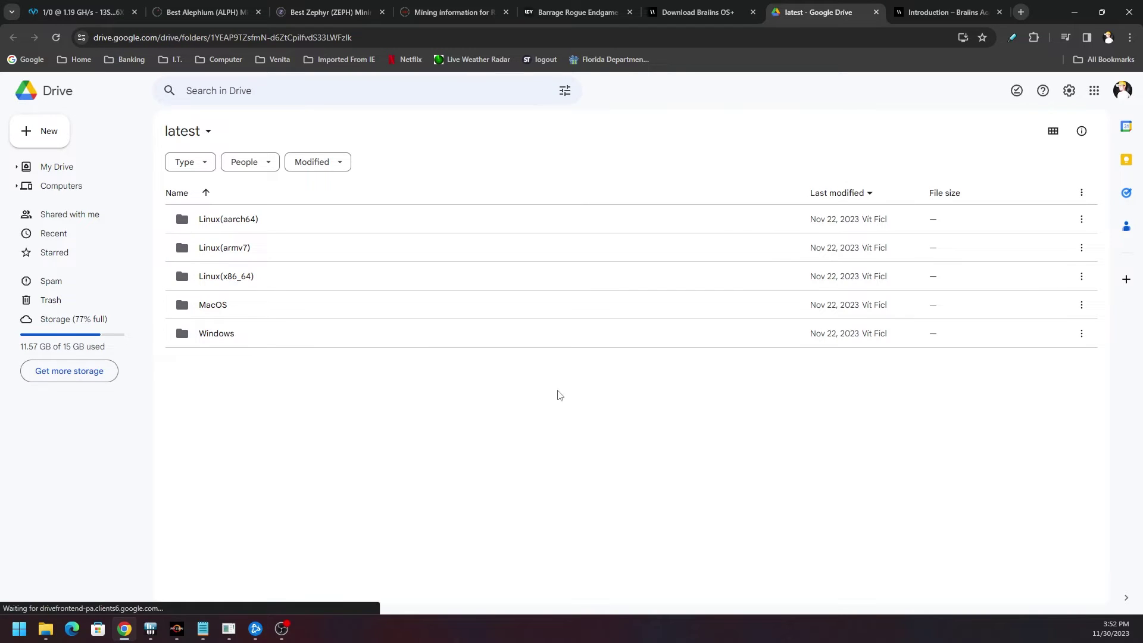
# Step: Open the Windows folder in 'latest' to show braiins-toolbox-windows-x86_64.zip and its .checksum file
pyautogui.click(210, 346)
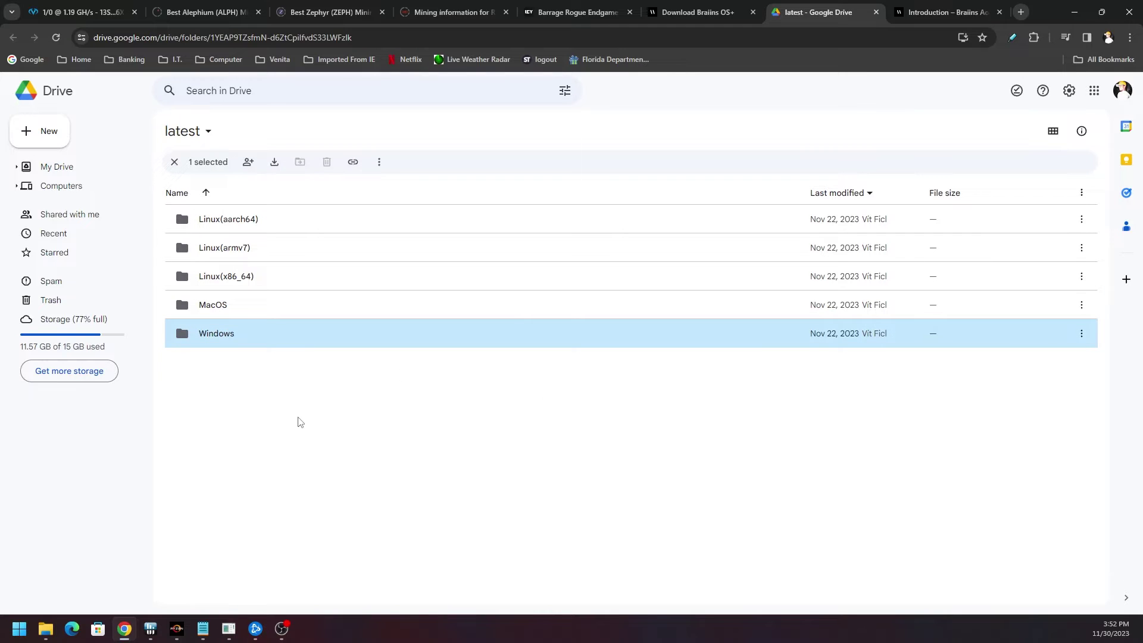
pyautogui.doubleClick(210, 338)
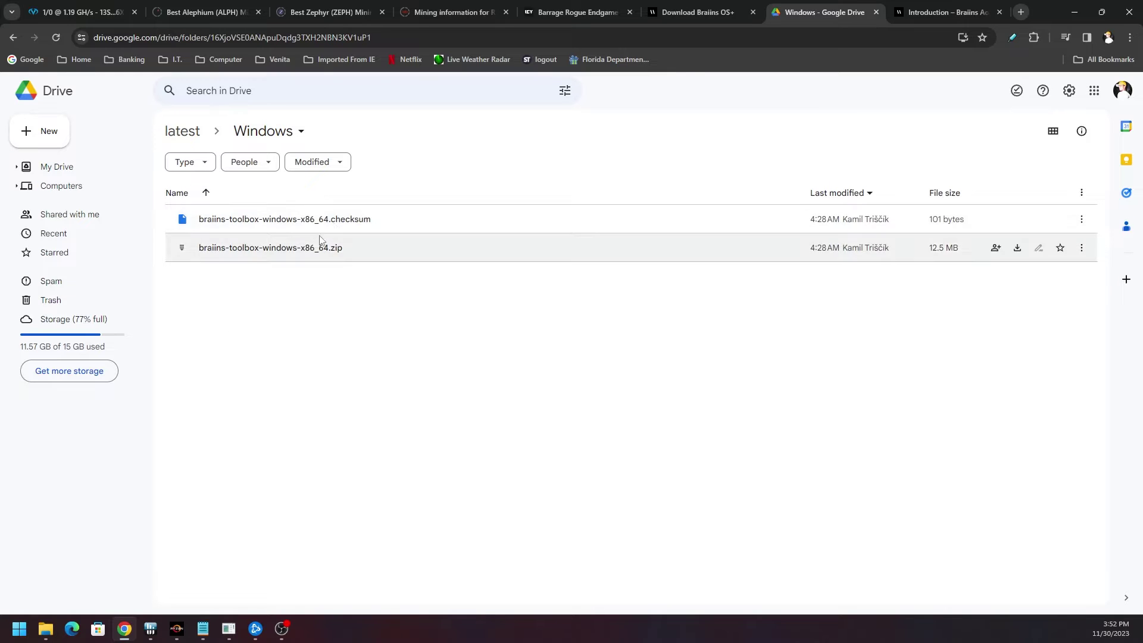
pyautogui.click(340, 260)
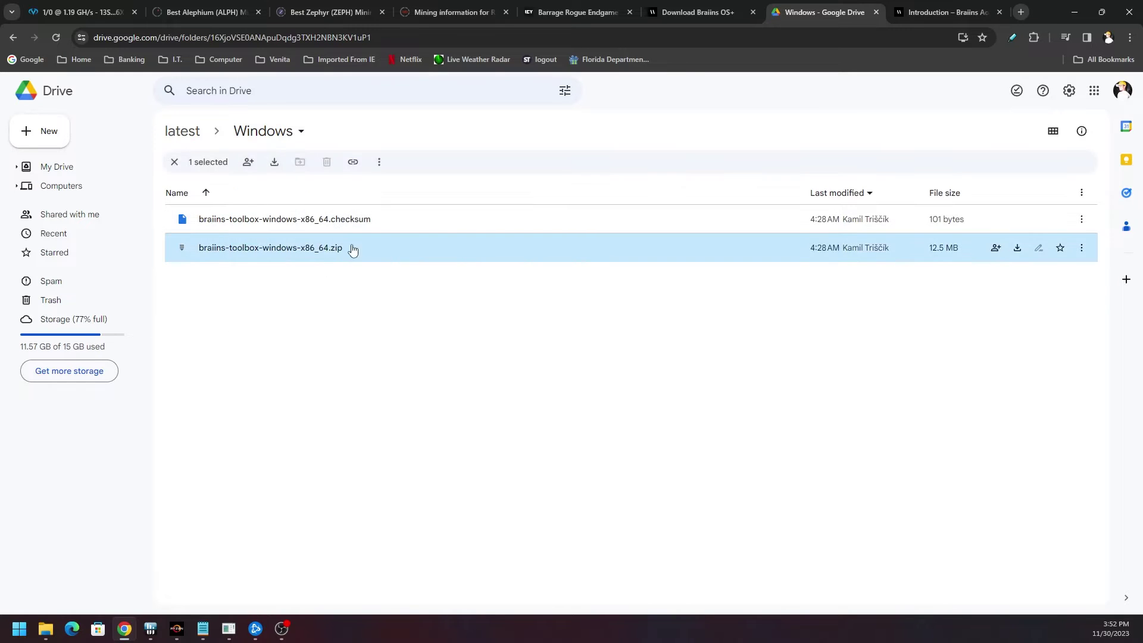
pyautogui.rightClick(352, 244)
pyautogui.click(814, 351)
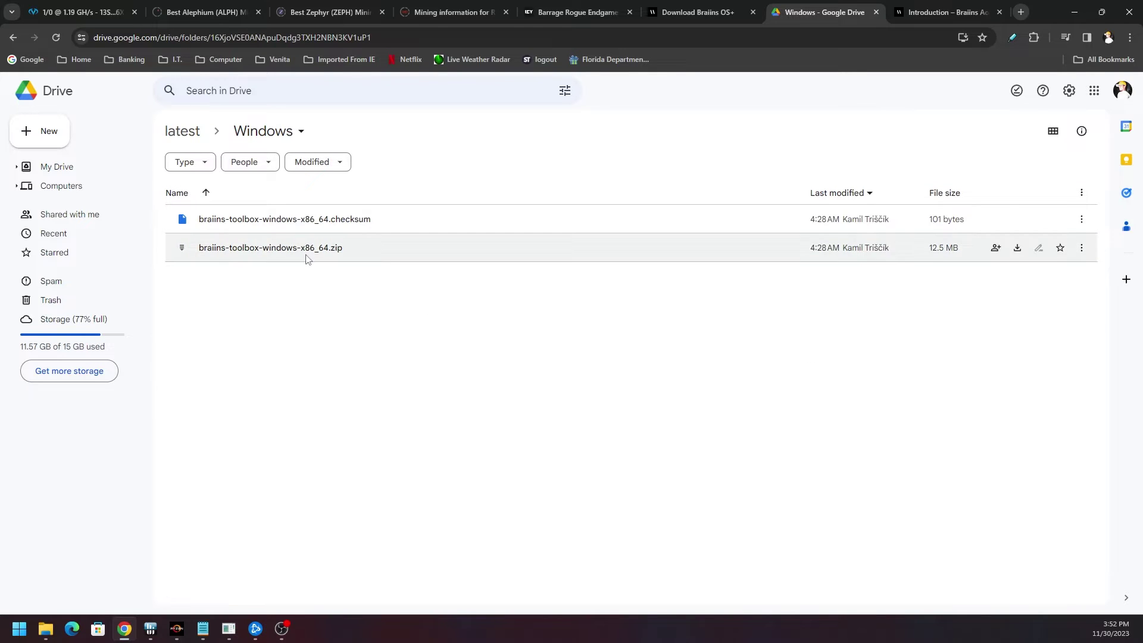
# Step: Launch braiins-toolbox.exe from Start search and bring up its Toolbox Update Available notice
pyautogui.click(13, 626)
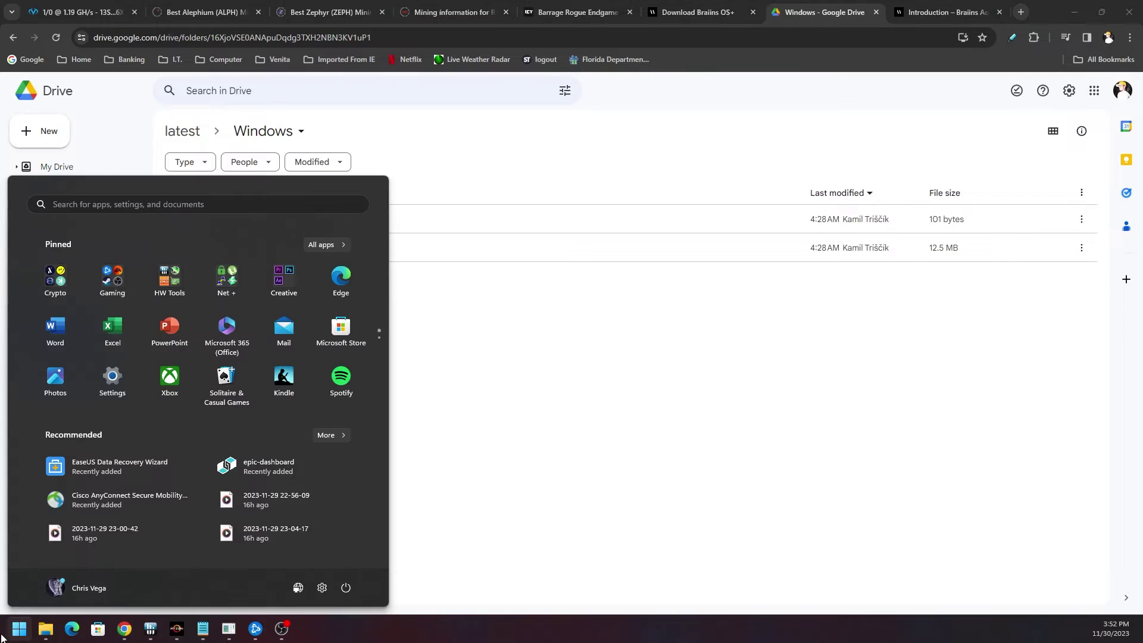
pyautogui.write('br')
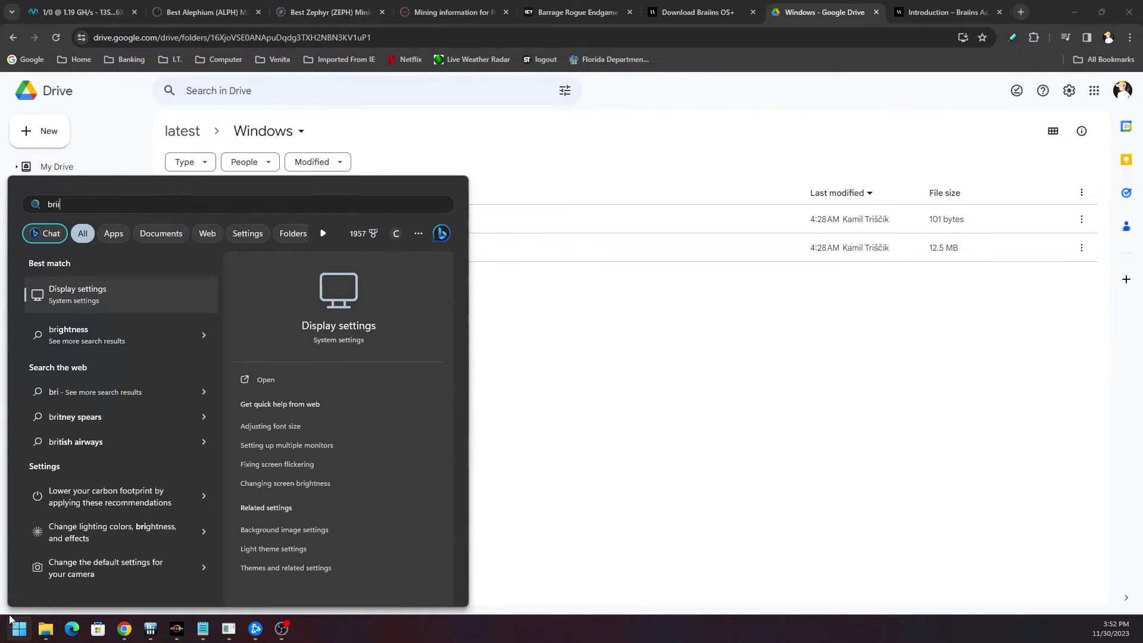
pyautogui.write('ai')
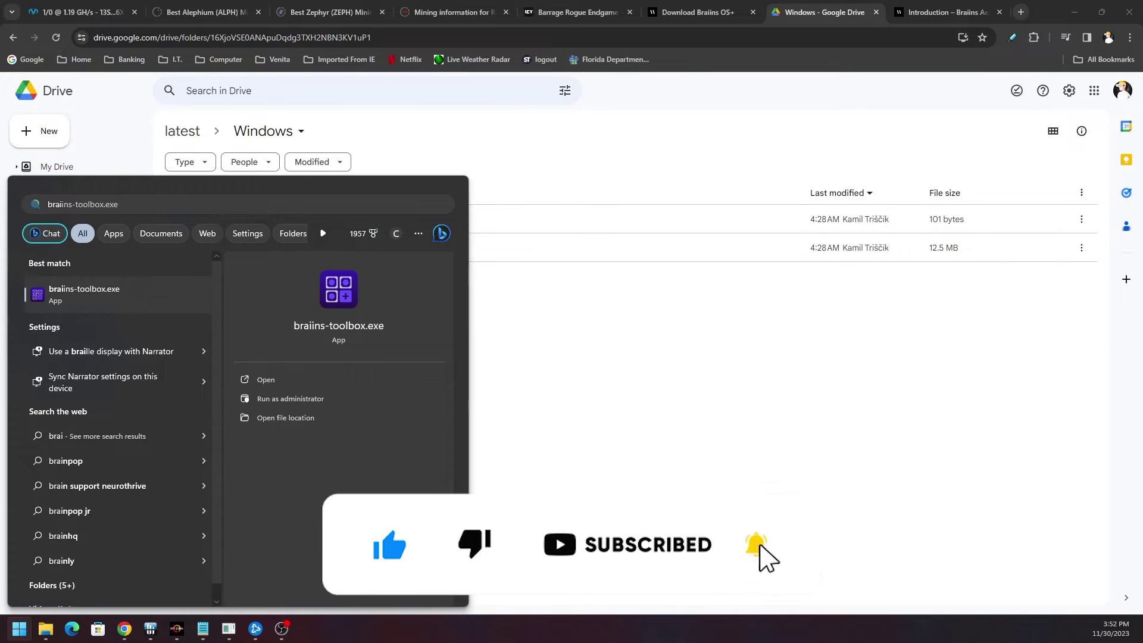
pyautogui.click(92, 301)
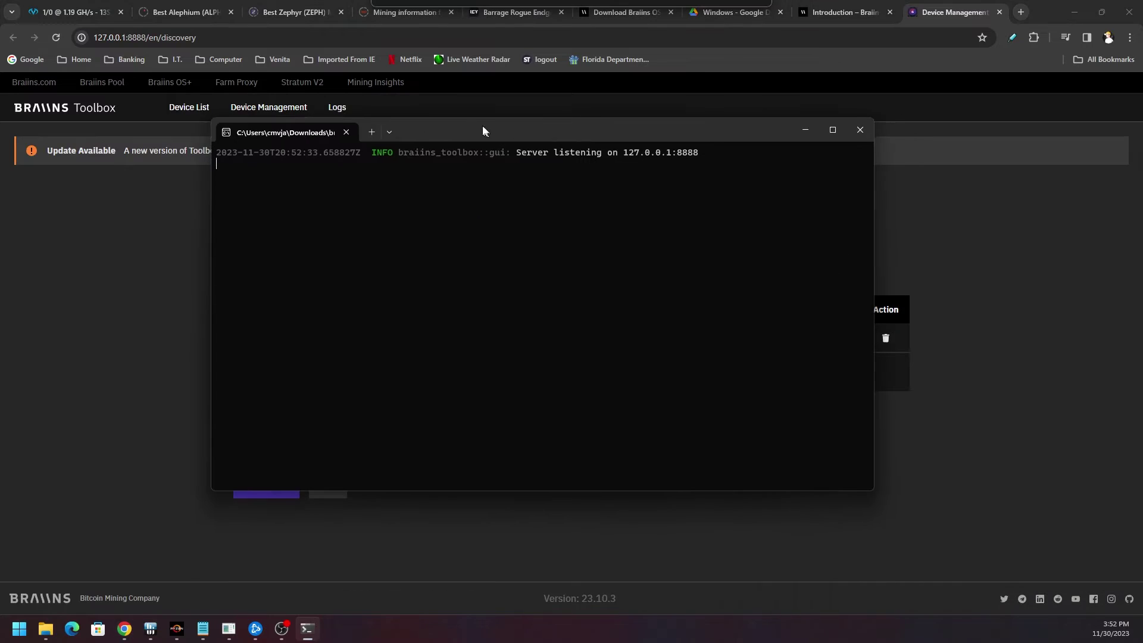
pyautogui.moveTo(482, 127); pyautogui.dragTo(356, 147)
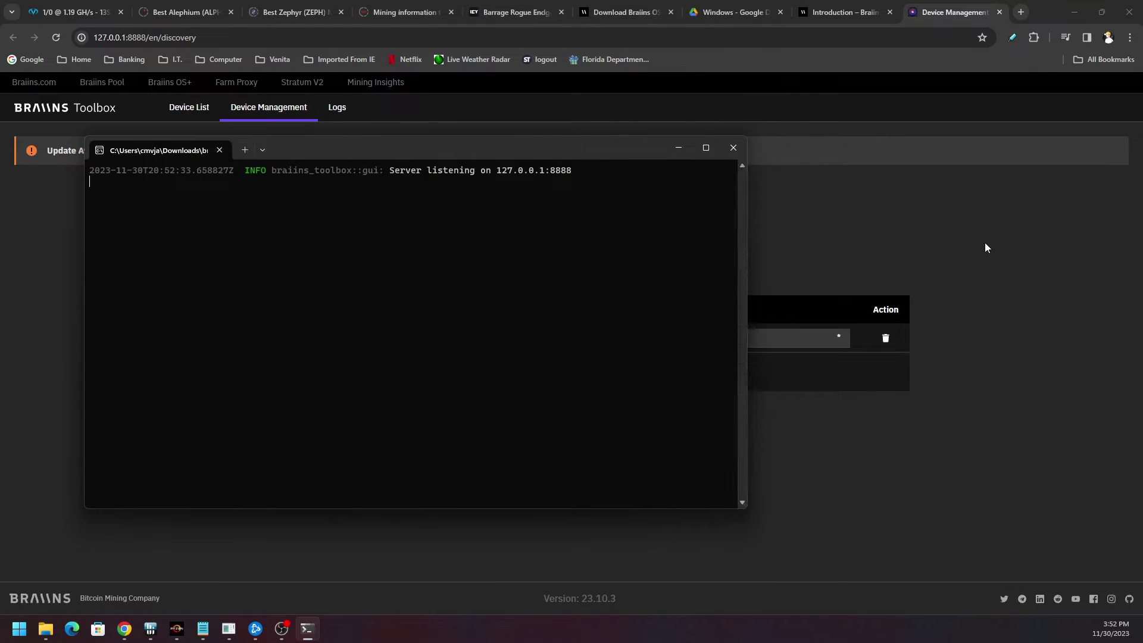
pyautogui.click(983, 266)
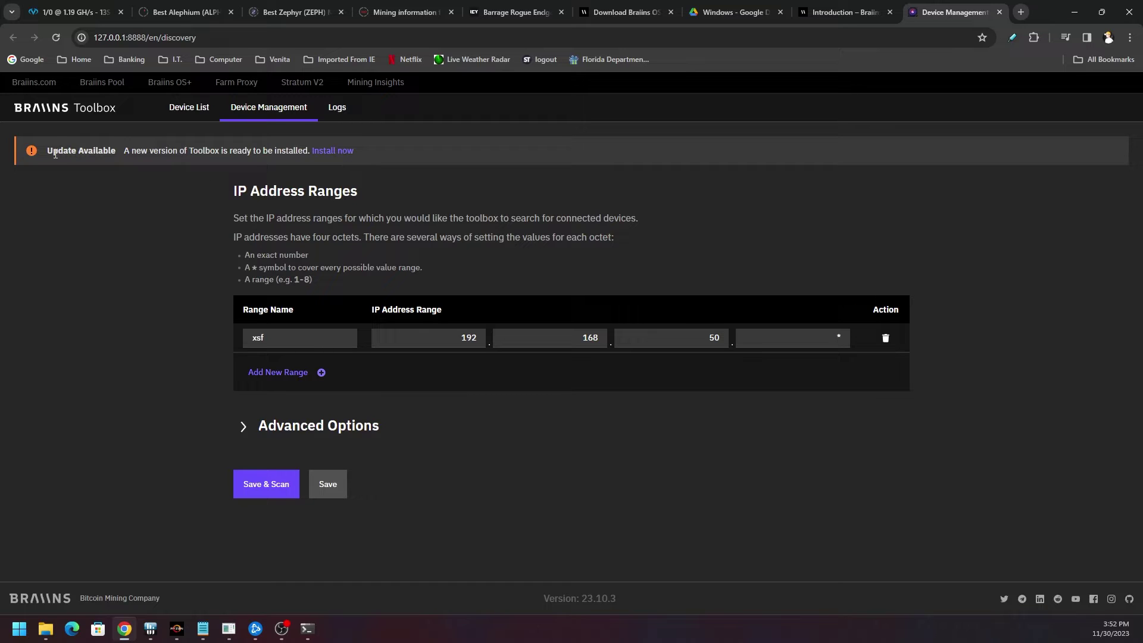
pyautogui.moveTo(124, 153); pyautogui.dragTo(173, 156)
# Step: Review the 23.11 release notes and install the Toolbox update
pyautogui.click(349, 156)
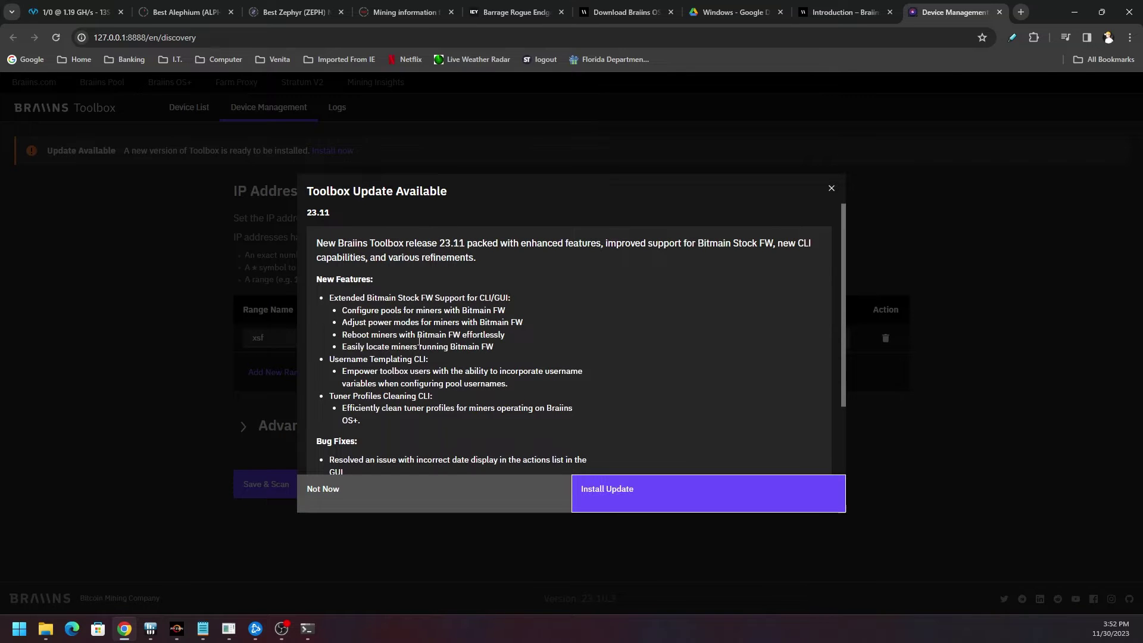
pyautogui.moveTo(322, 294); pyautogui.dragTo(480, 428)
pyautogui.scroll(-2, 481, 429)
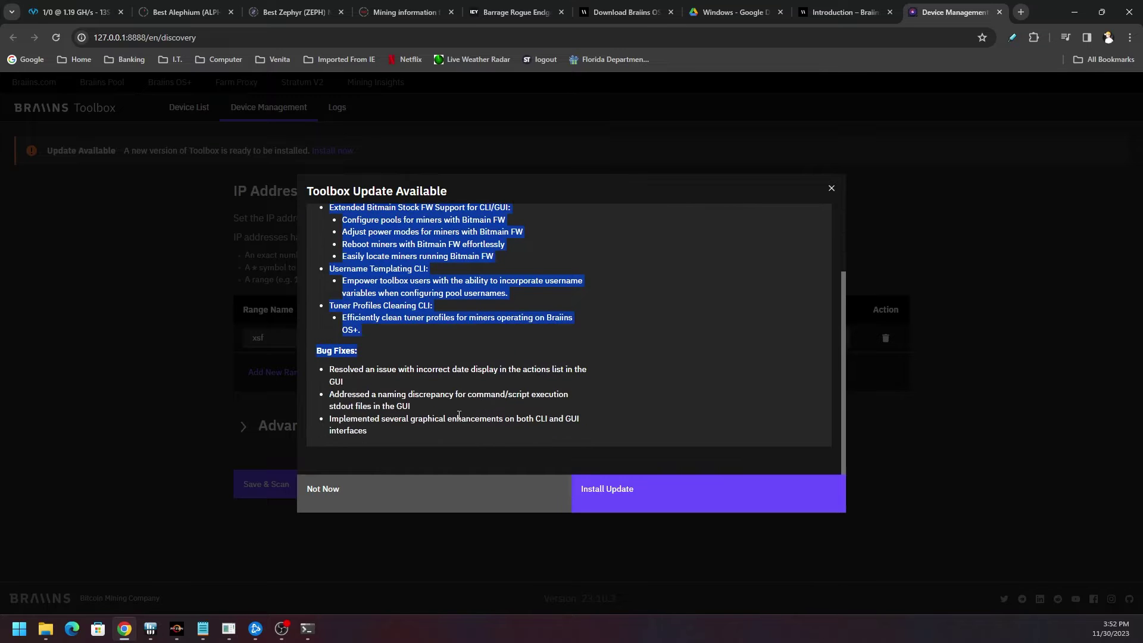
pyautogui.click(716, 493)
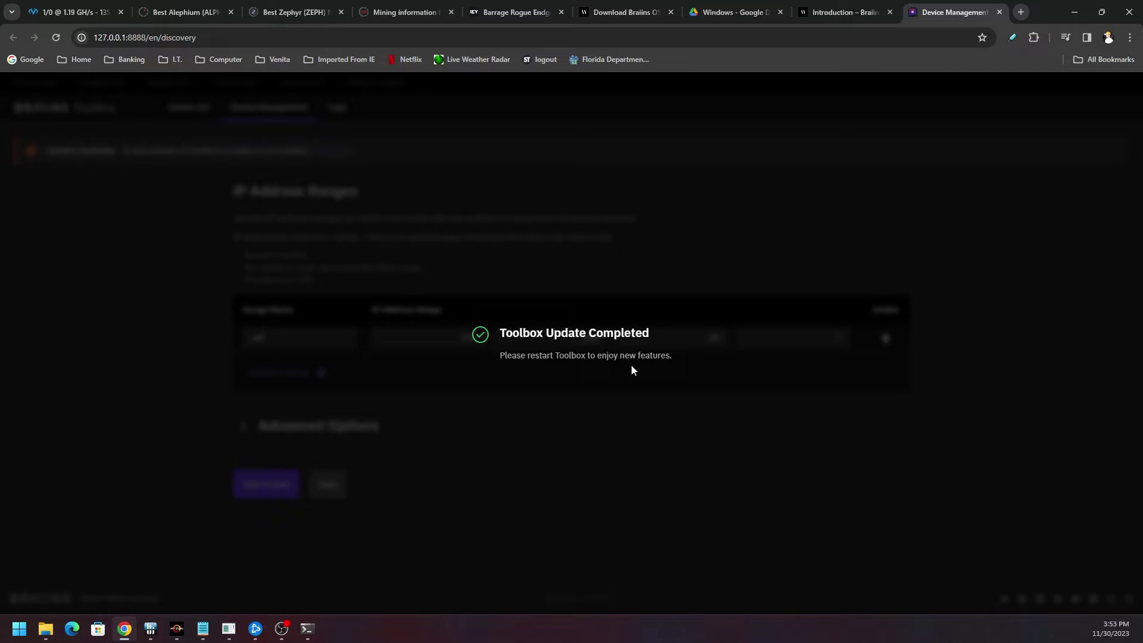
# Step: Close the outdated toolbox page and relaunch braiins-toolbox from Start search
pyautogui.click(1000, 12)
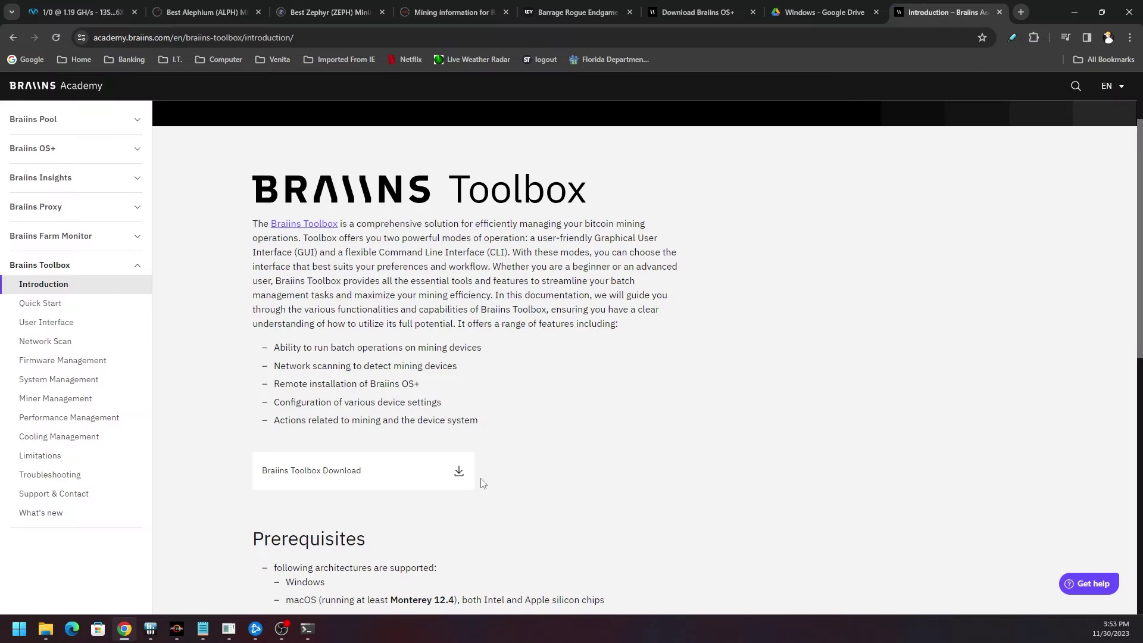
pyautogui.click(14, 626)
pyautogui.write('braiins-toolbox.exe')
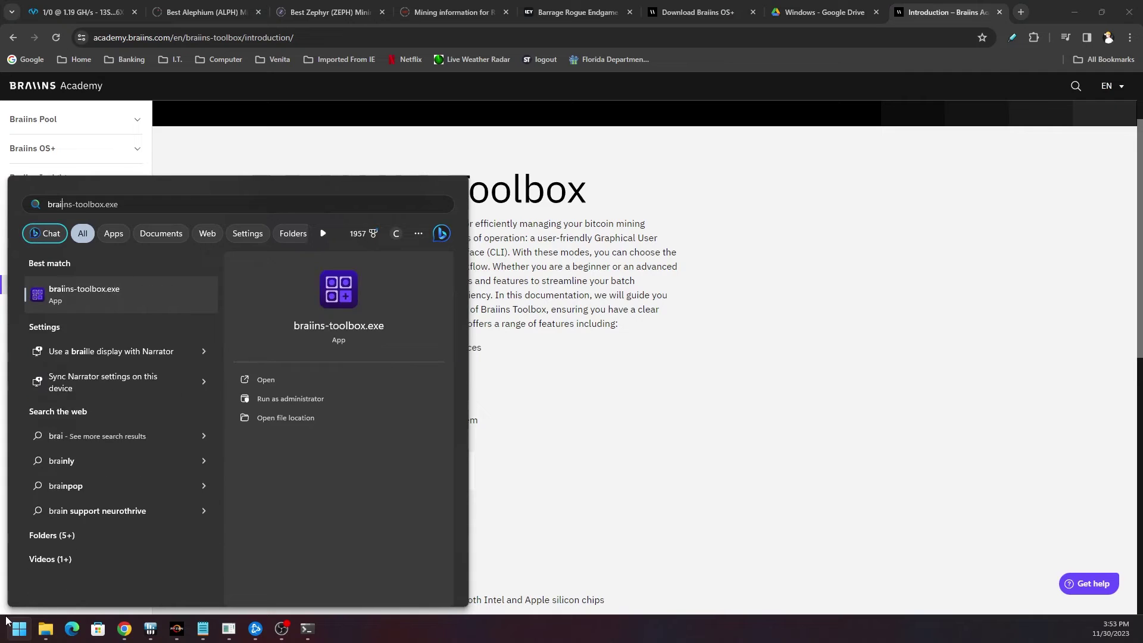
pyautogui.press('Return')
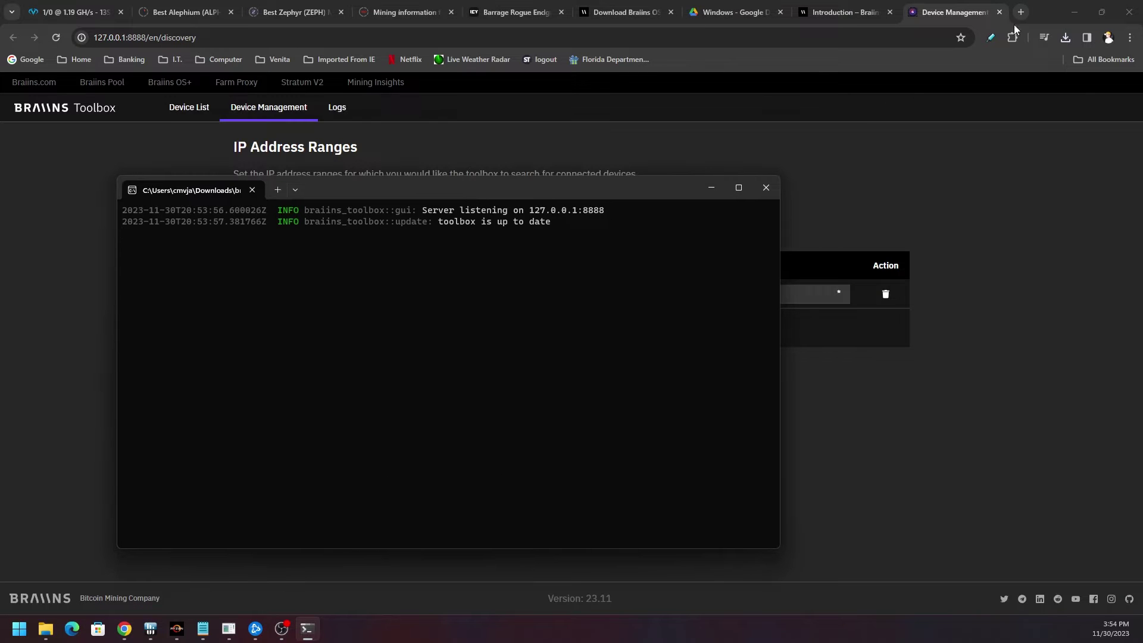
# Step: Close the console window, then add and remove a blank IP range row
pyautogui.moveTo(499, 188); pyautogui.dragTo(533, 189)
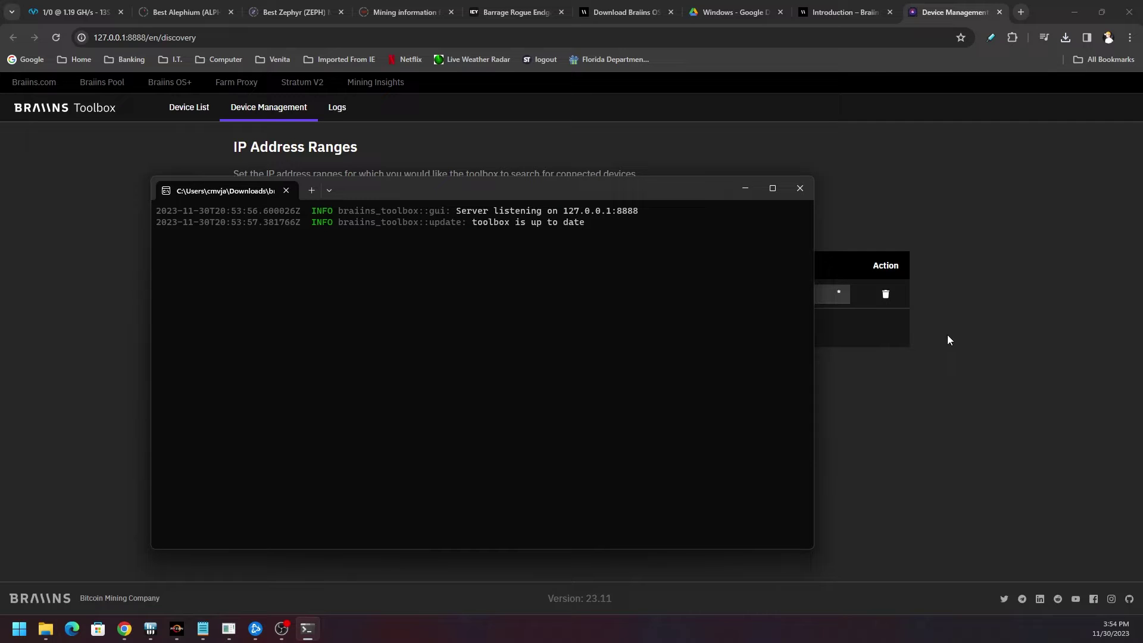
pyautogui.click(789, 198)
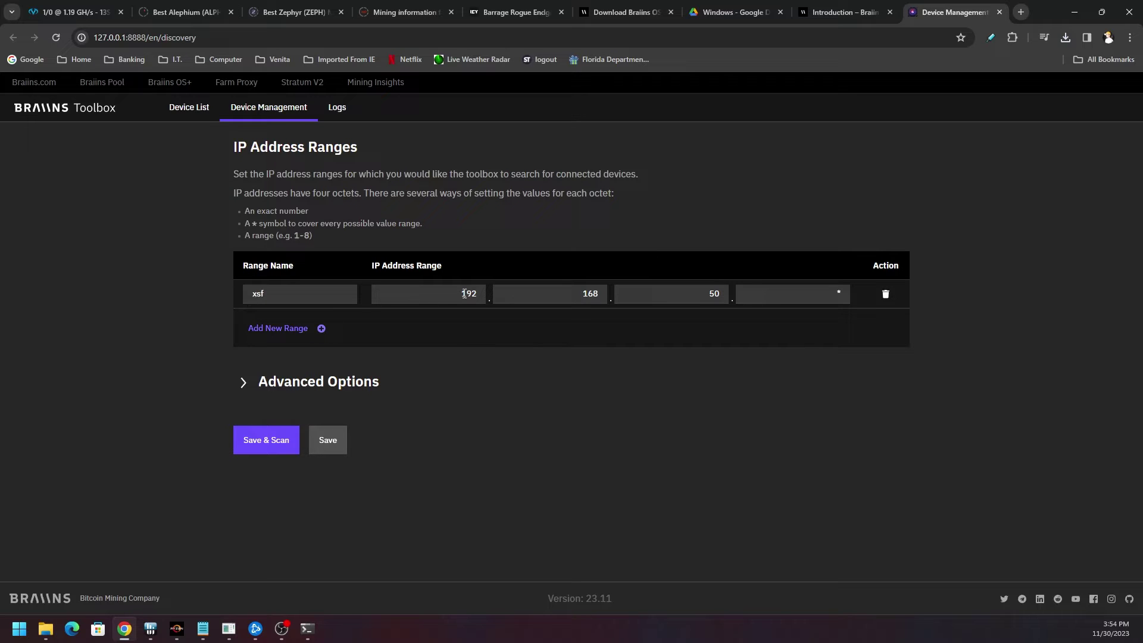
pyautogui.click(772, 300)
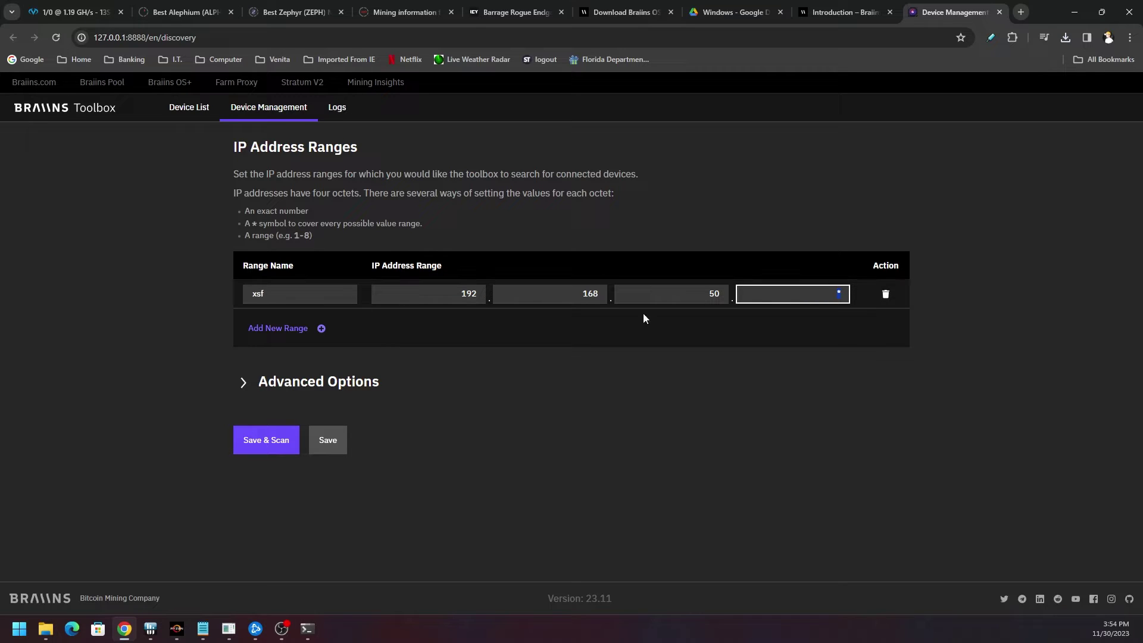
pyautogui.click(292, 328)
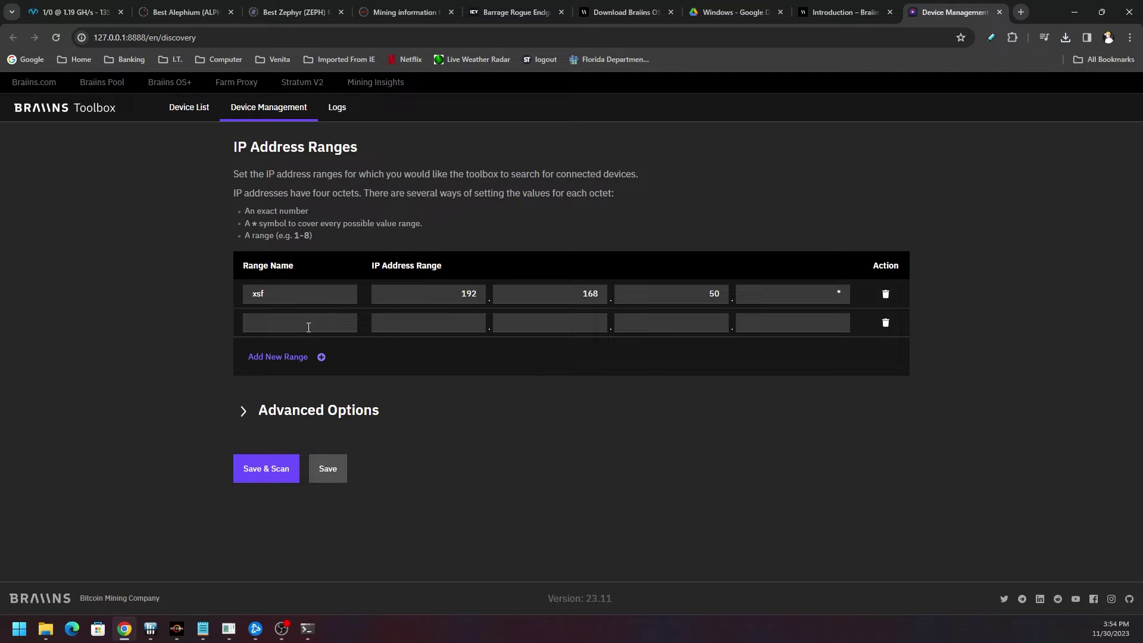
pyautogui.click(886, 322)
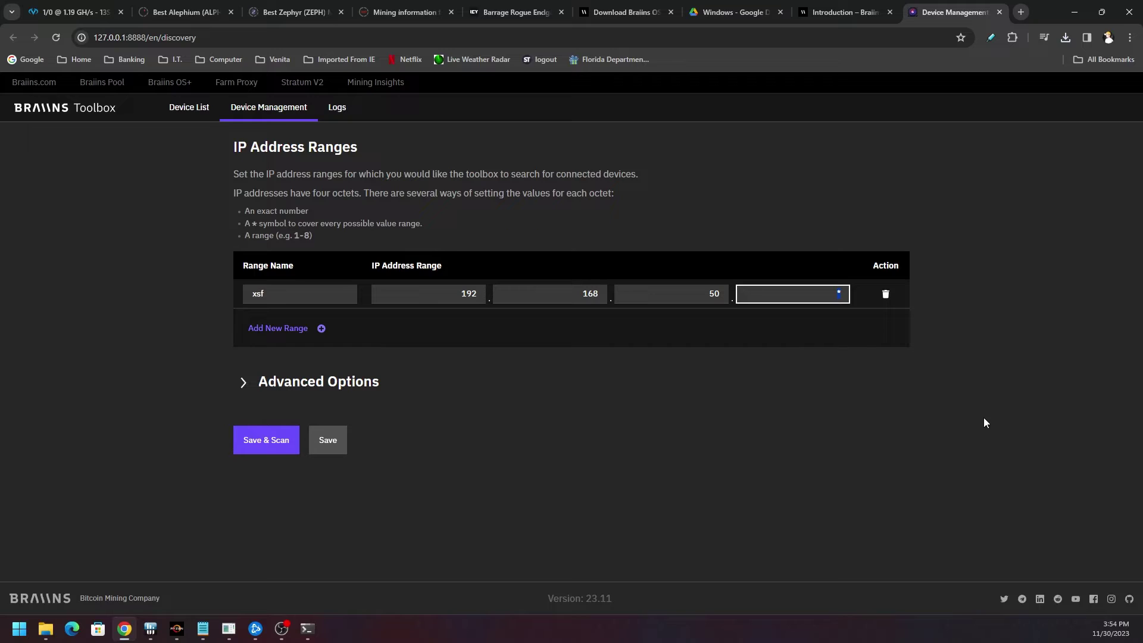
# Step: Try 41 in the fourth octet, restore the * wildcard, and add and remove another row
pyautogui.write('41')
pyautogui.press('BackSpace')
pyautogui.press('BackSpace')
pyautogui.click(947, 352)
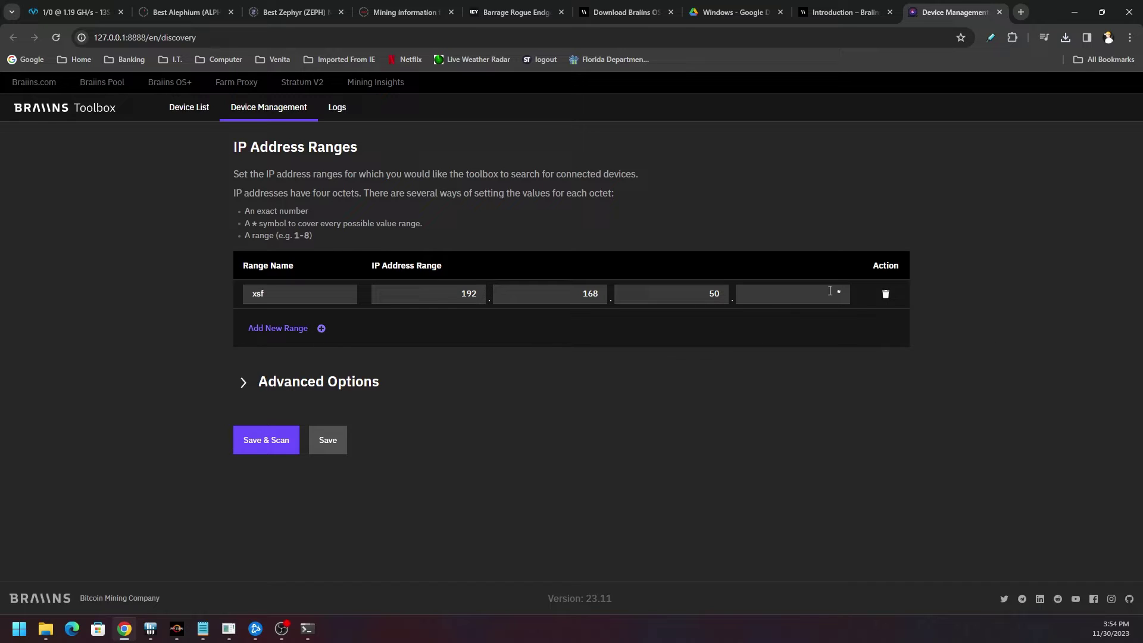
pyautogui.click(287, 330)
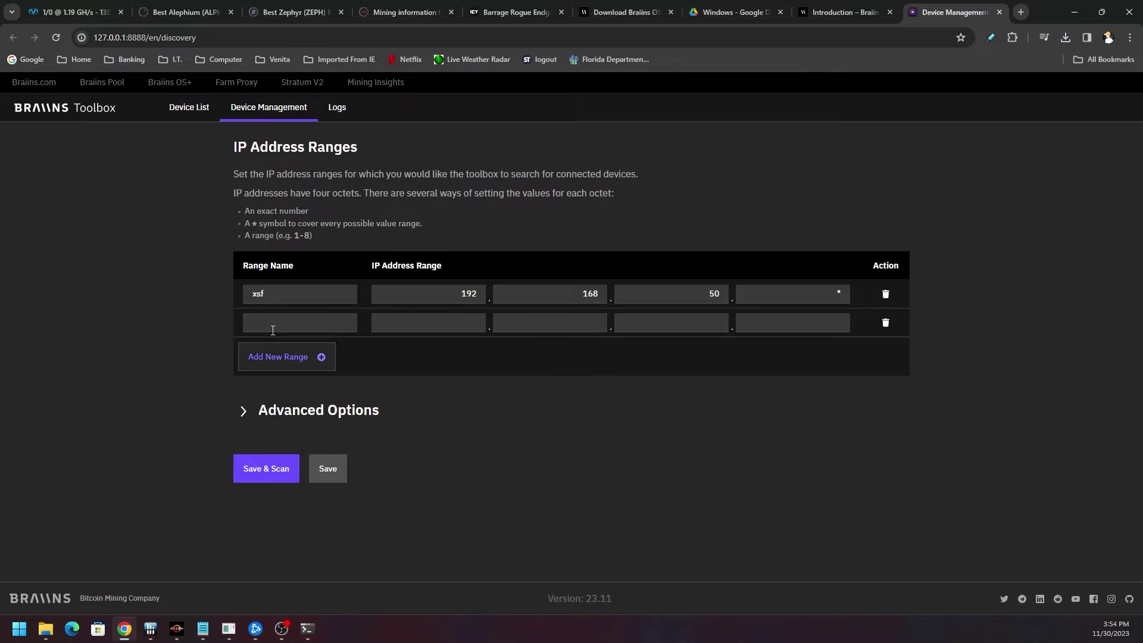
pyautogui.click(886, 323)
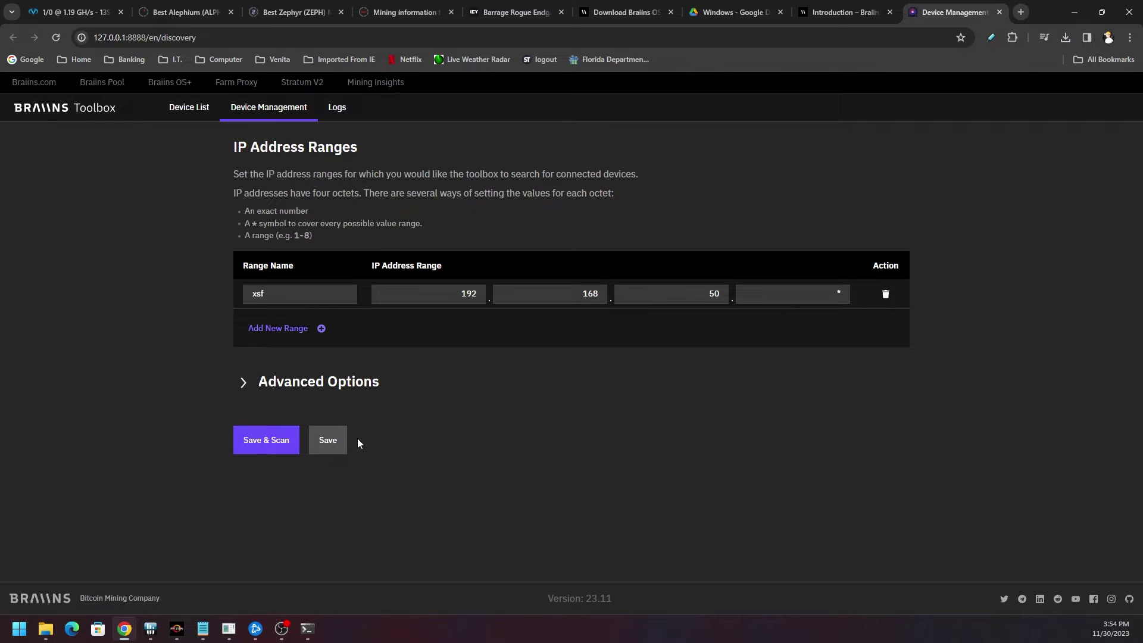
# Step: Save the 192.168.50.* range and scan it to list the discovered miners
pyautogui.click(284, 441)
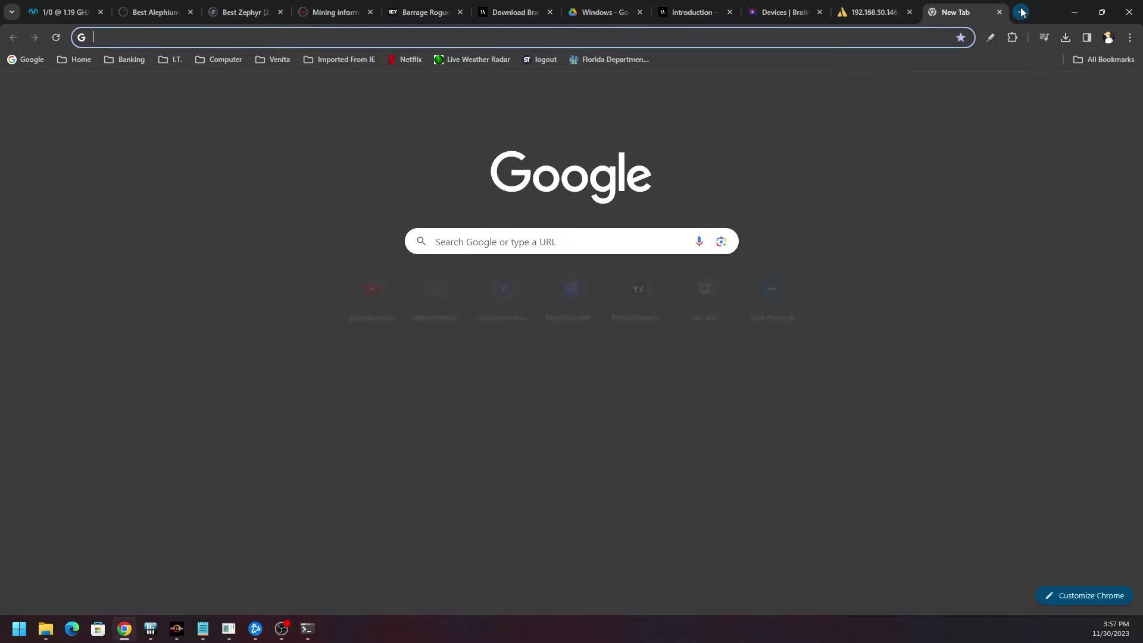
# Step: Search Google for 'bitmain' and open Bitmain's Firmware Download page
pyautogui.write('bitmains')
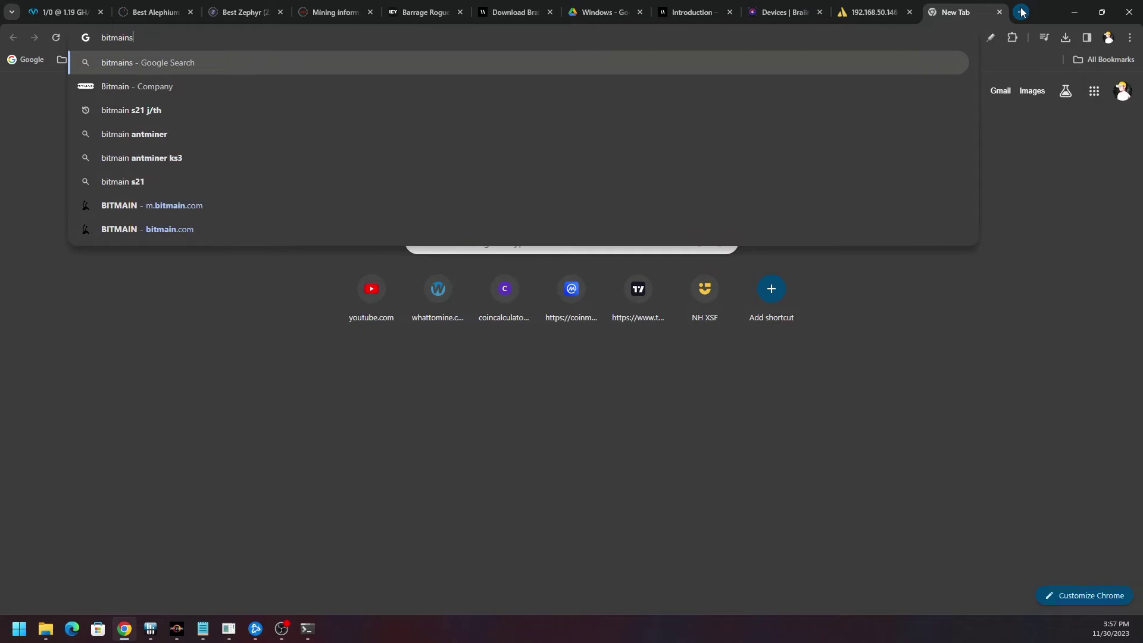
pyautogui.press('BackSpace')
pyautogui.press('Return')
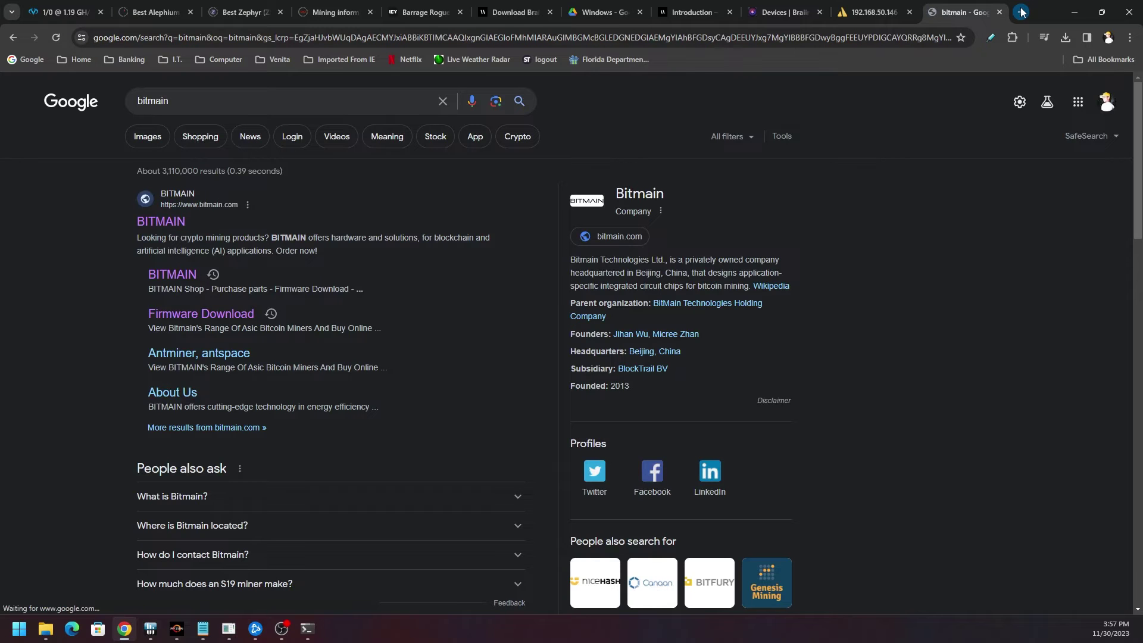
pyautogui.click(177, 315)
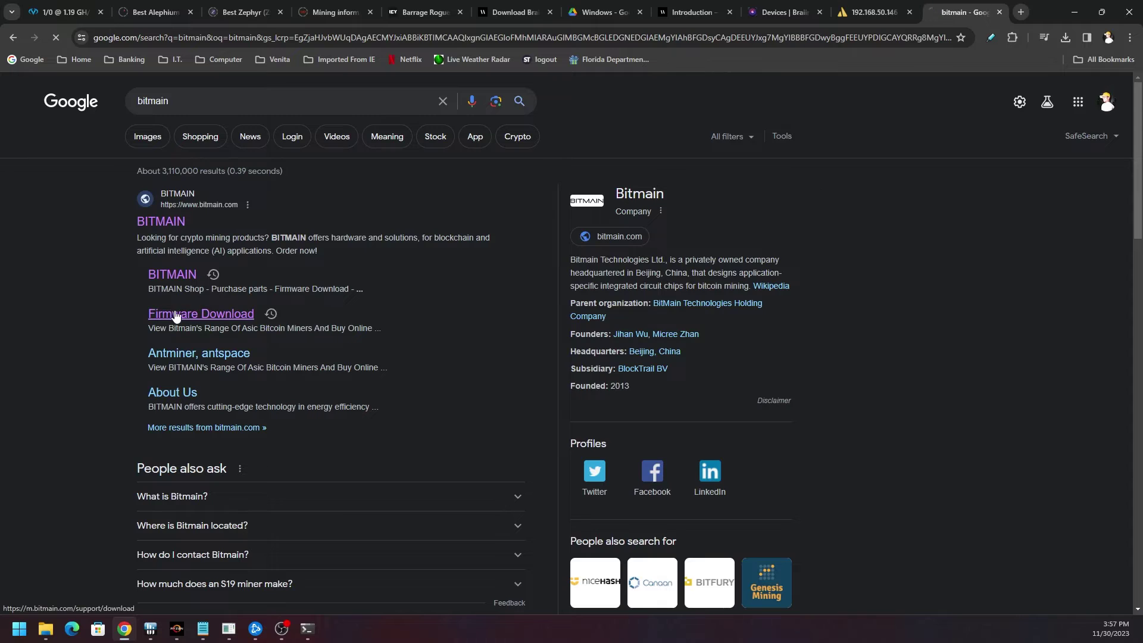
# Step: Choose ANTMINER S19k Pro and show its TF Card Service Pack files
pyautogui.scroll(-2, 495, 429)
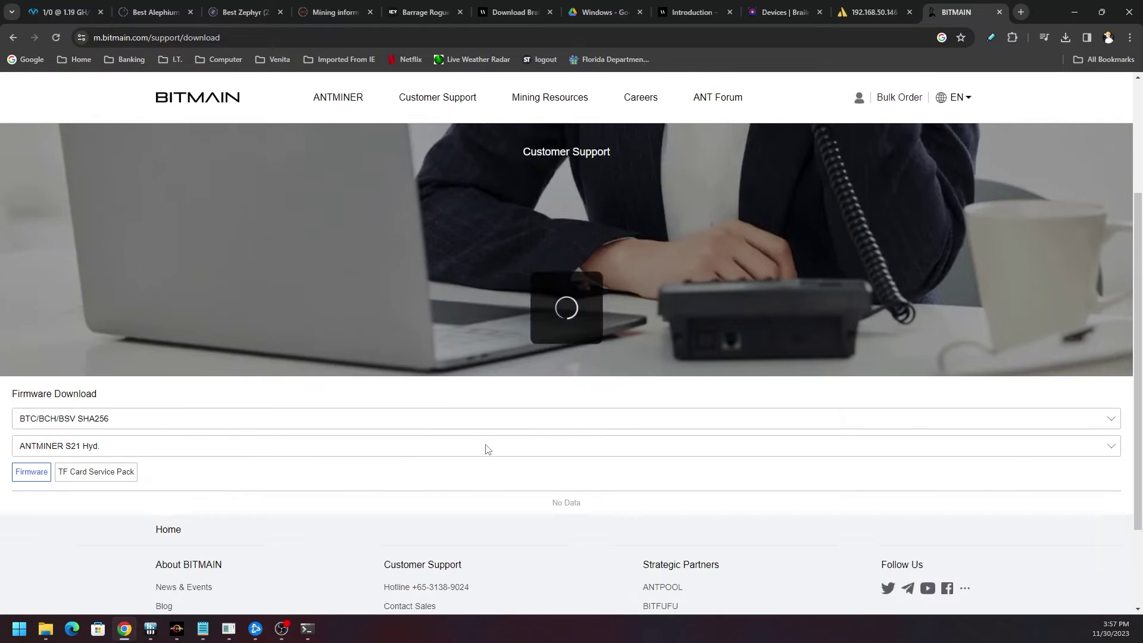
pyautogui.scroll(-1, 487, 449)
pyautogui.click(200, 394)
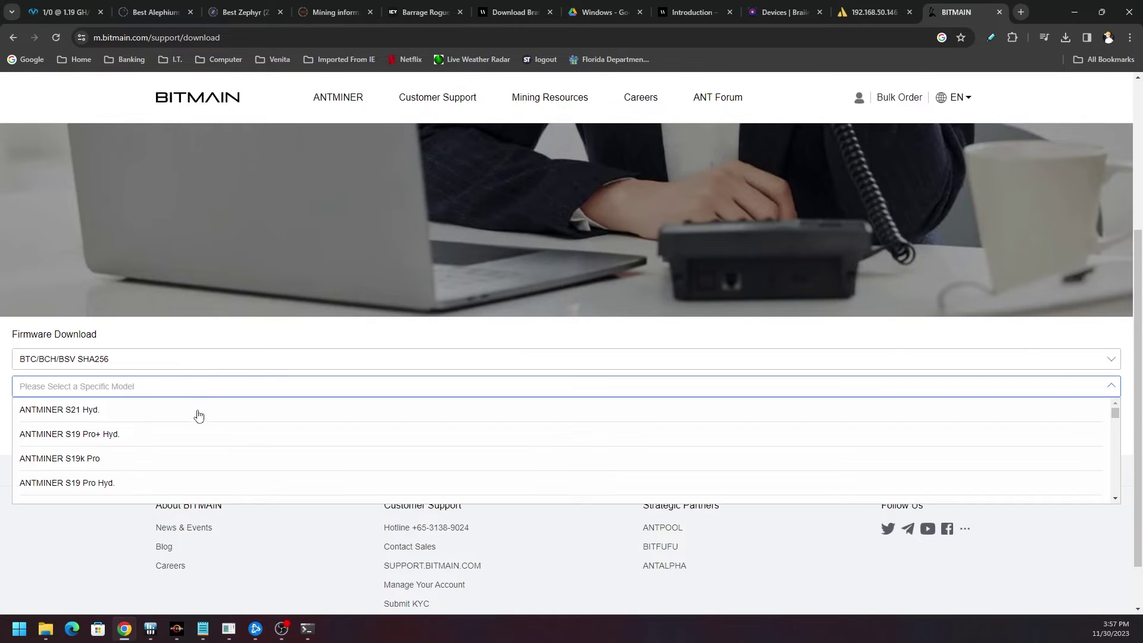
pyautogui.click(186, 456)
pyautogui.scroll(-3, 257, 420)
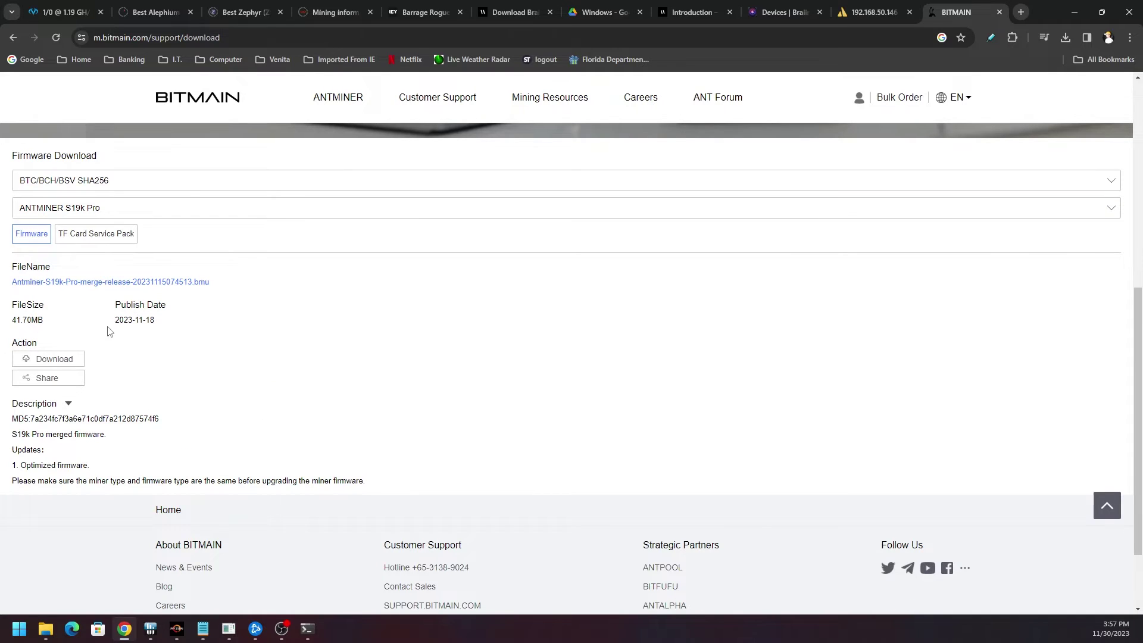
pyautogui.click(106, 237)
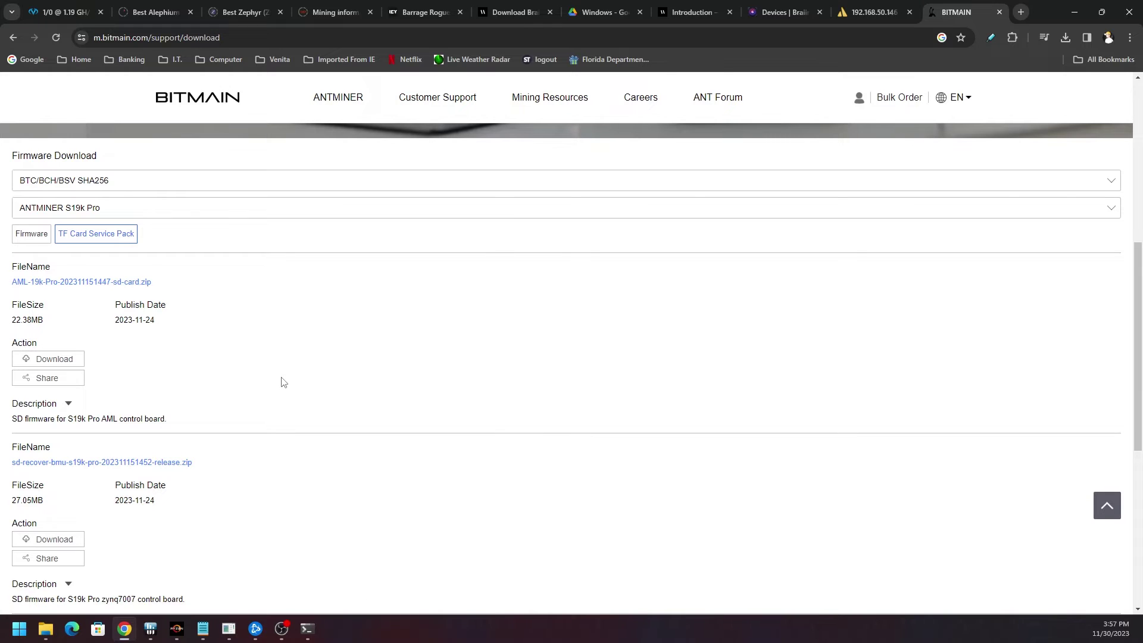
# Step: Scroll through the S19k Pro TF Card Service Pack files, then switch to the 192.168.50.146 Luxor dashboard
pyautogui.scroll(-1, 283, 382)
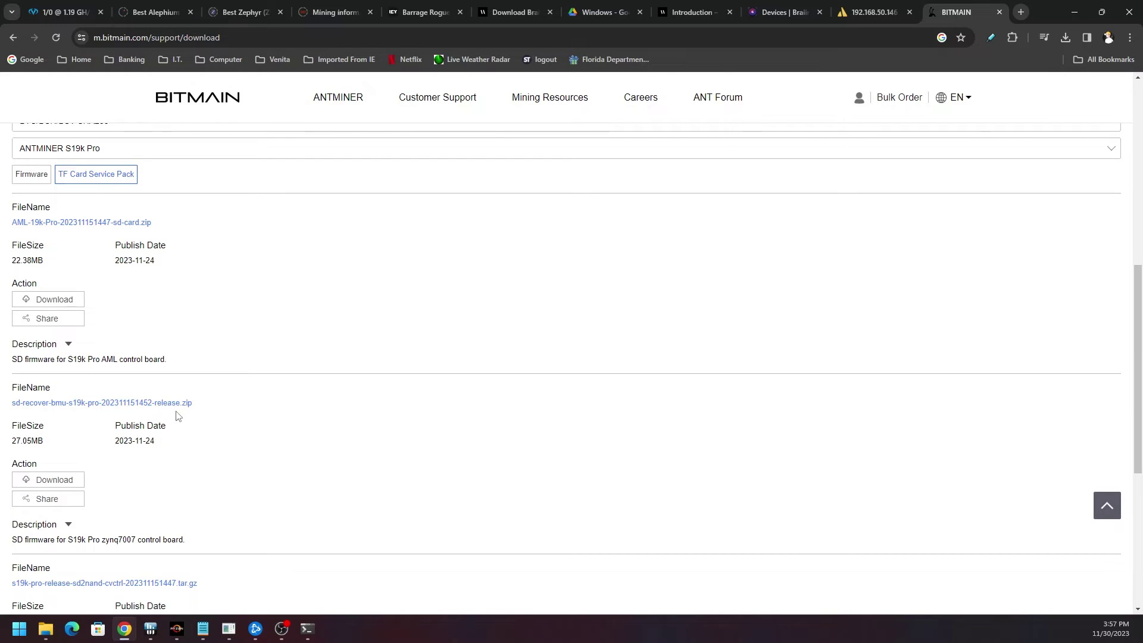
pyautogui.scroll(-2, 267, 420)
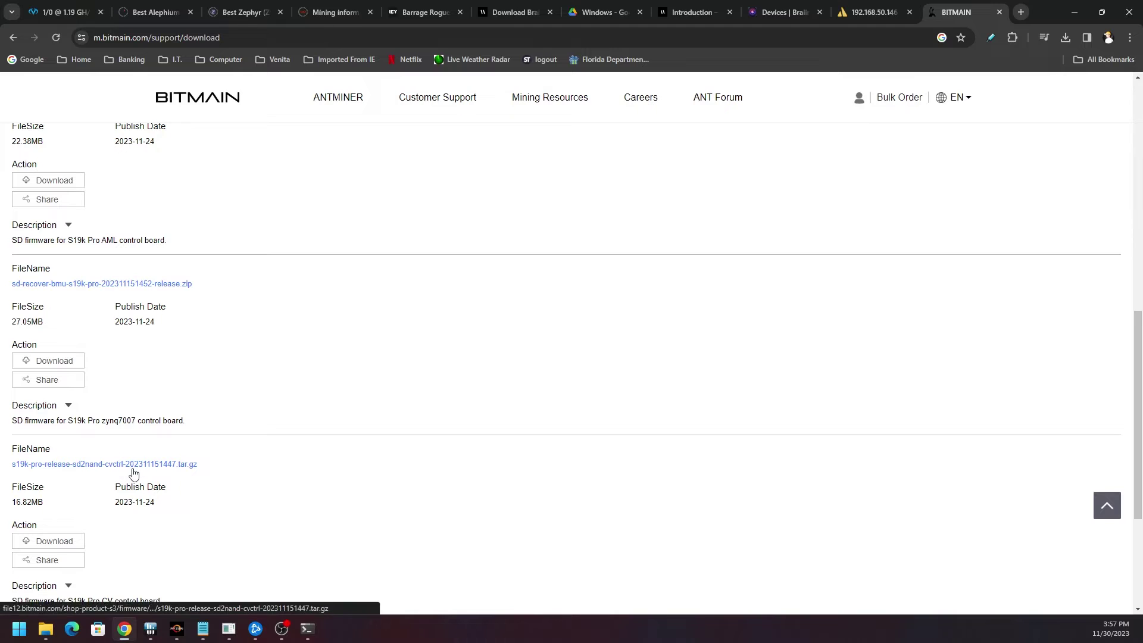
pyautogui.scroll(-2, 197, 467)
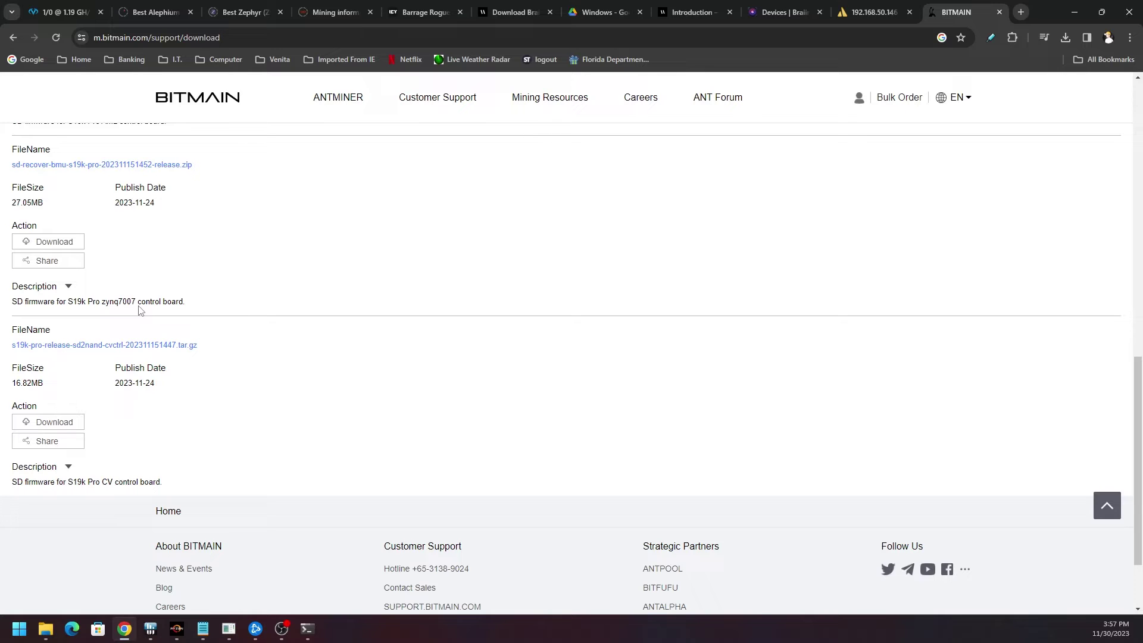
pyautogui.scroll(3, 235, 334)
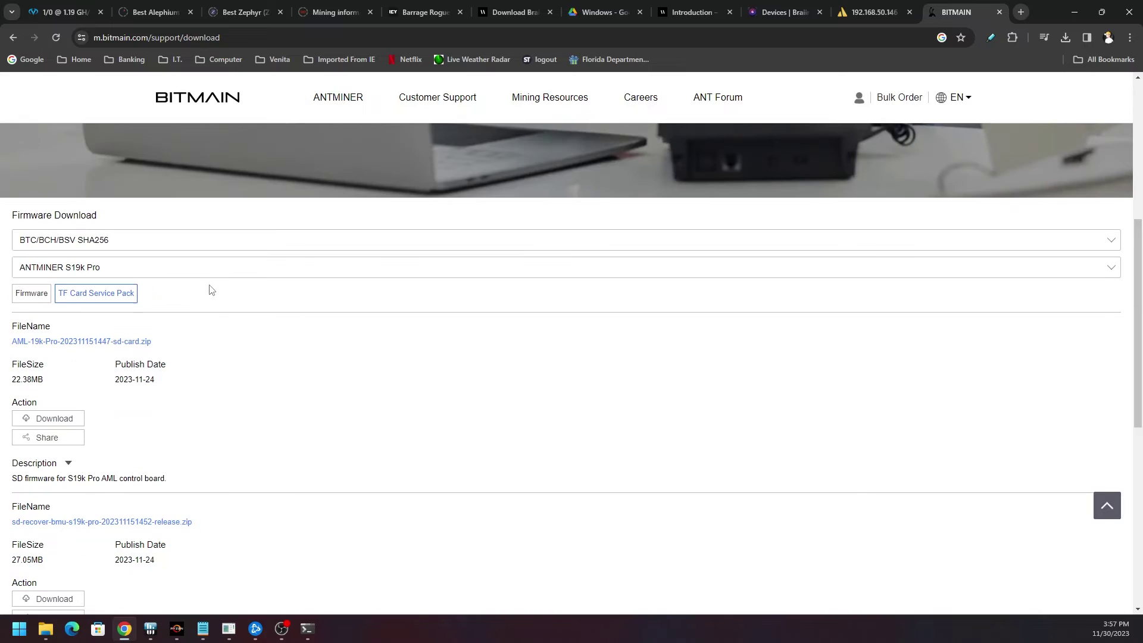
pyautogui.scroll(3, 250, 297)
pyautogui.scroll(-4, 194, 417)
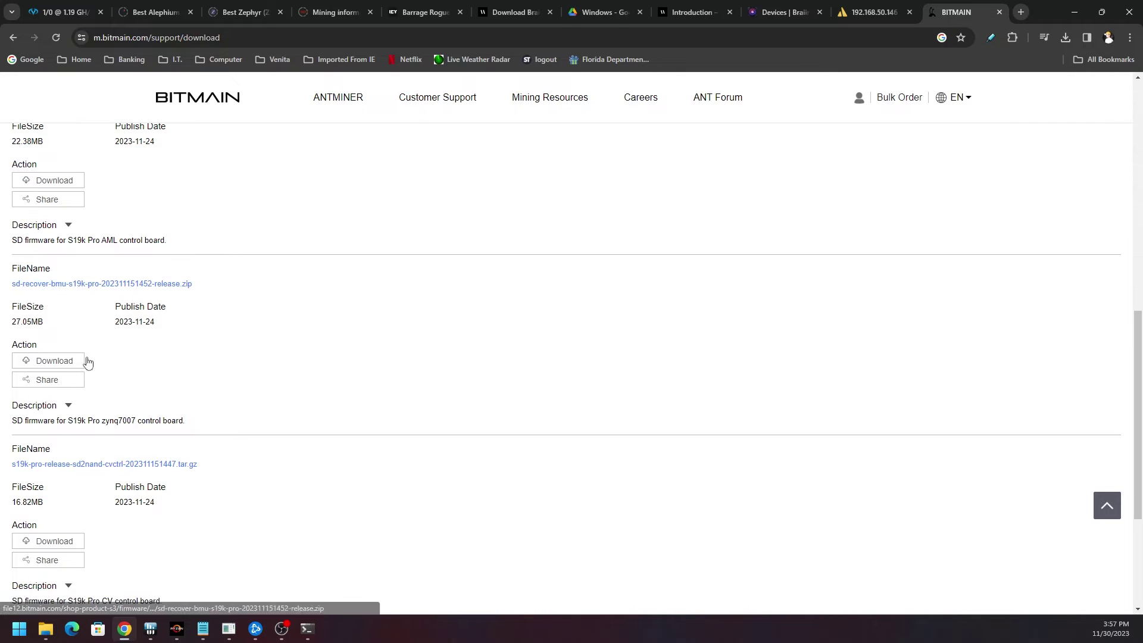
pyautogui.scroll(4, 167, 357)
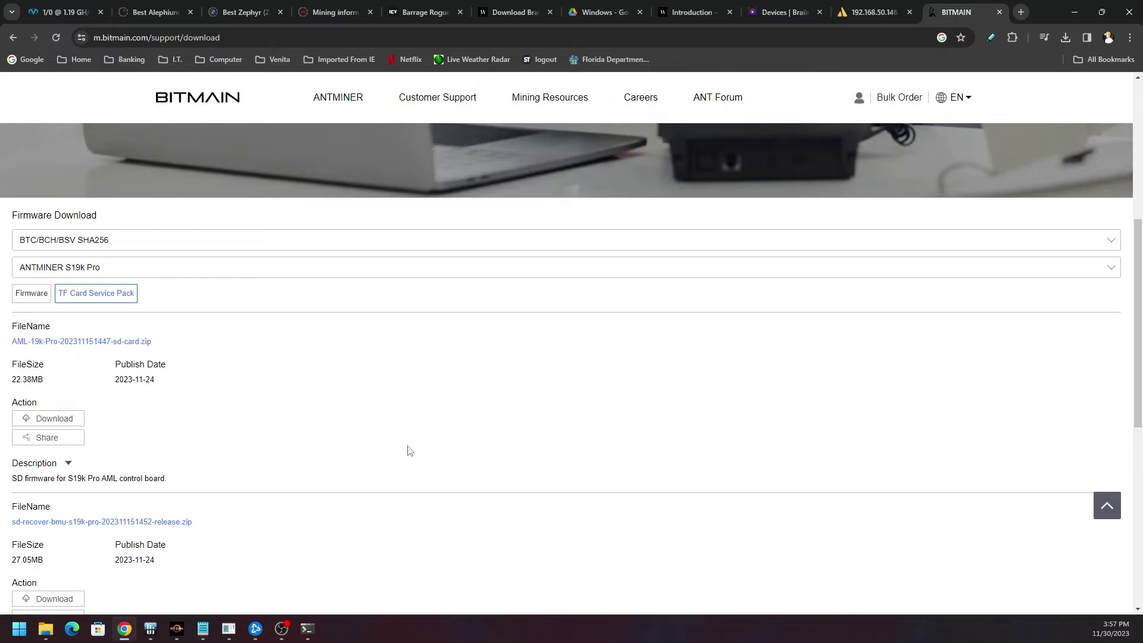
pyautogui.scroll(1, 601, 453)
pyautogui.scroll(5, 602, 452)
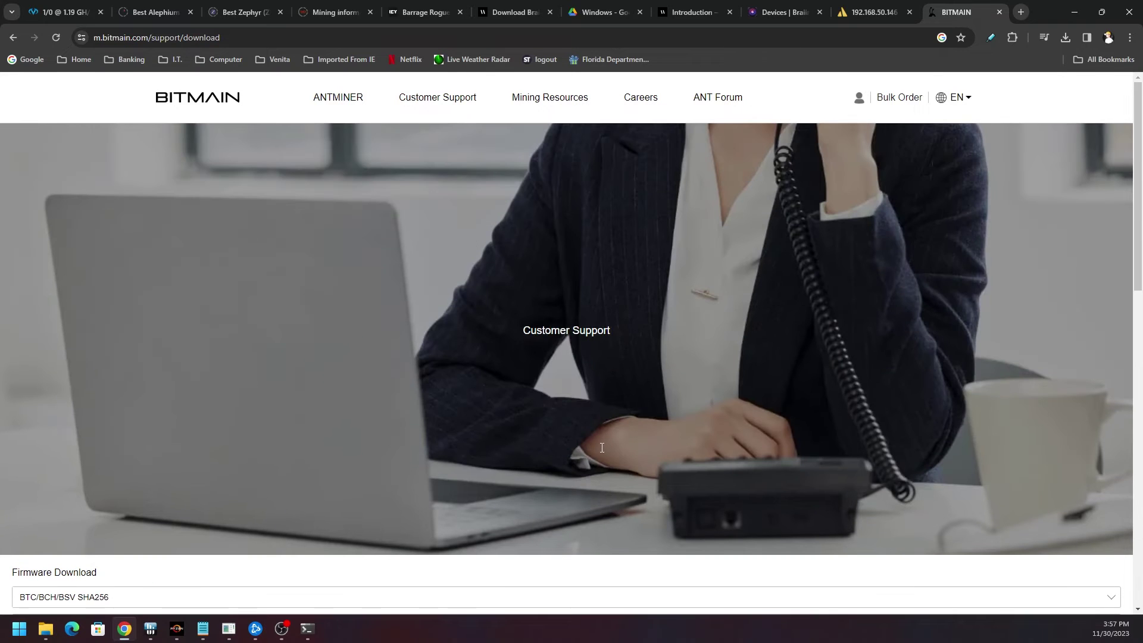
pyautogui.scroll(-3, 601, 452)
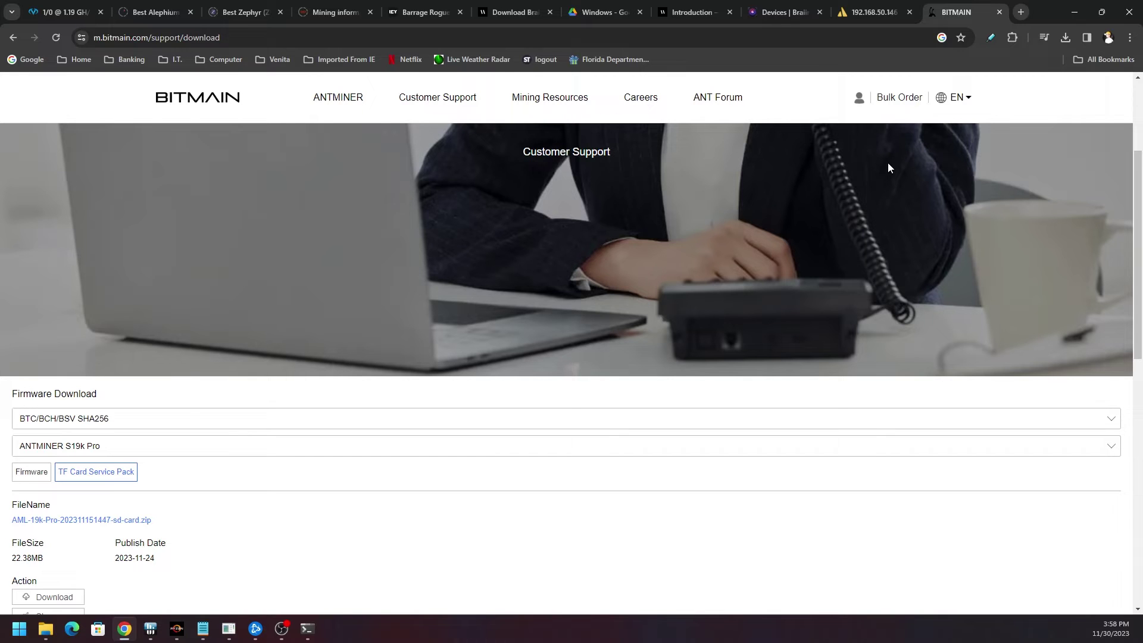
pyautogui.click(885, 7)
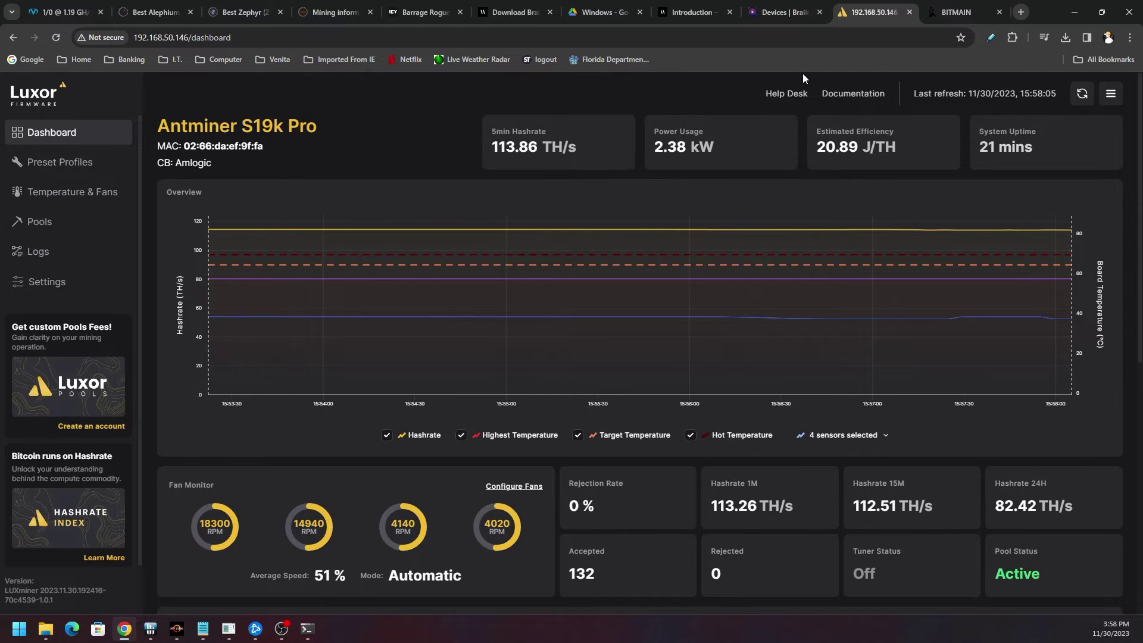
# Step: Check the stock Antminer dashboard, then return to the Toolbox list showing 192.168.50.146 as Installable
pyautogui.click(795, 12)
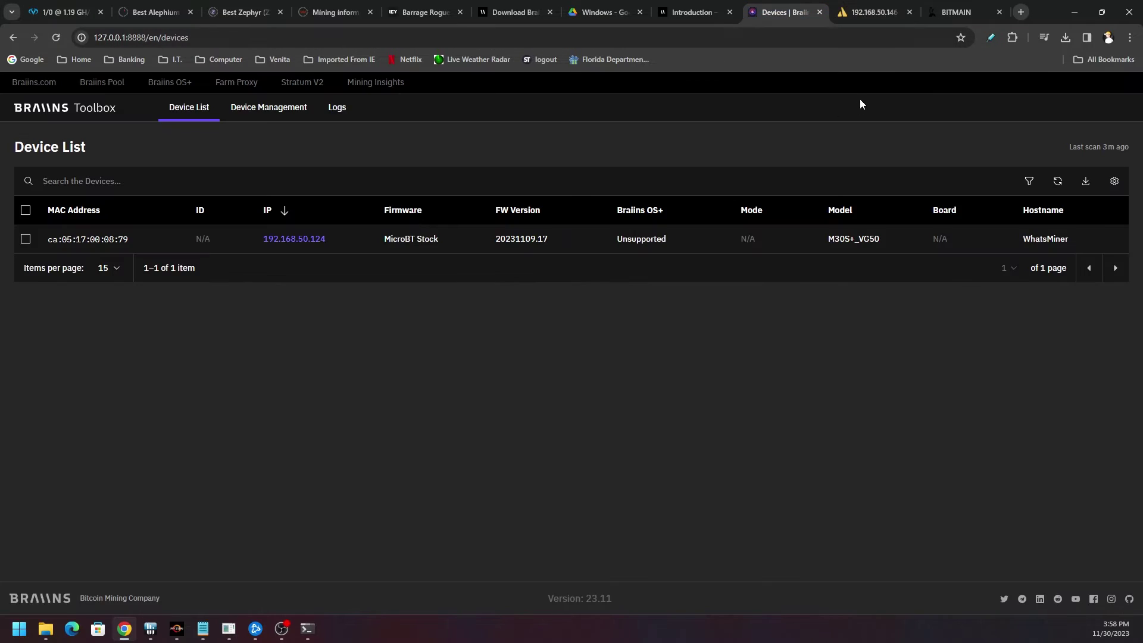
pyautogui.click(874, 12)
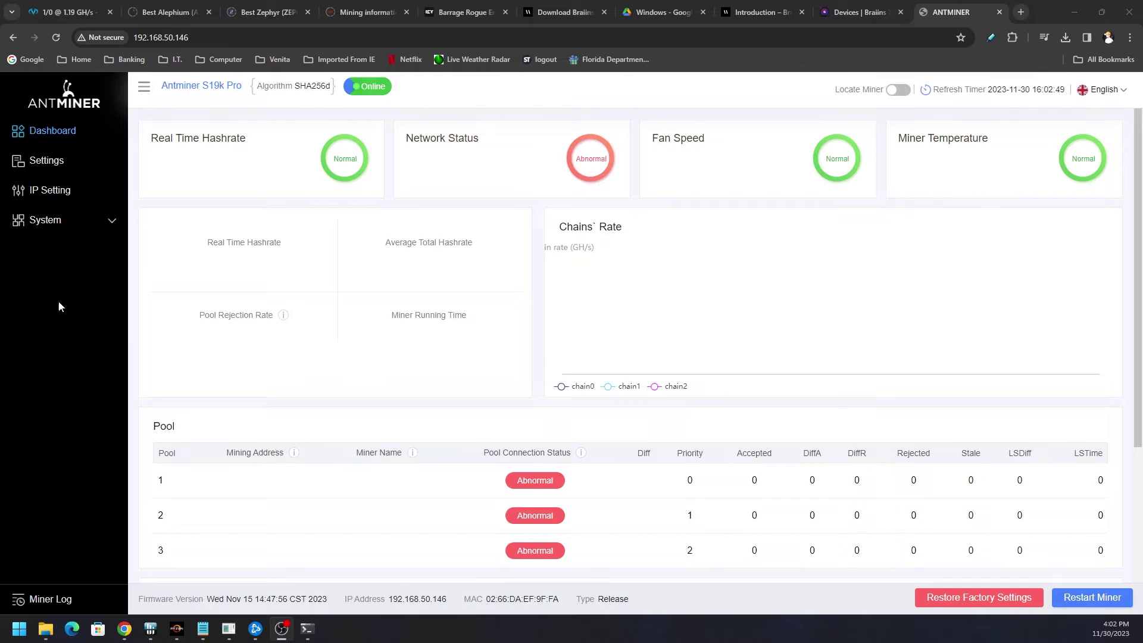
pyautogui.click(861, 12)
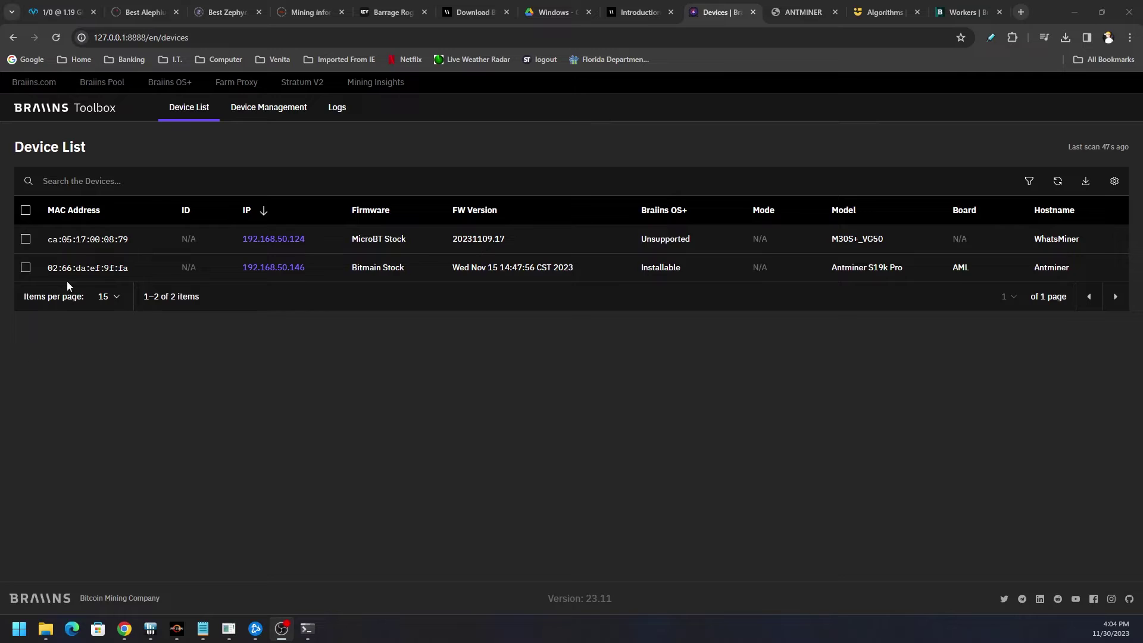
# Step: Tick the Antminer S19k Pro row, then switch to its Settings > Pools page
pyautogui.click(25, 267)
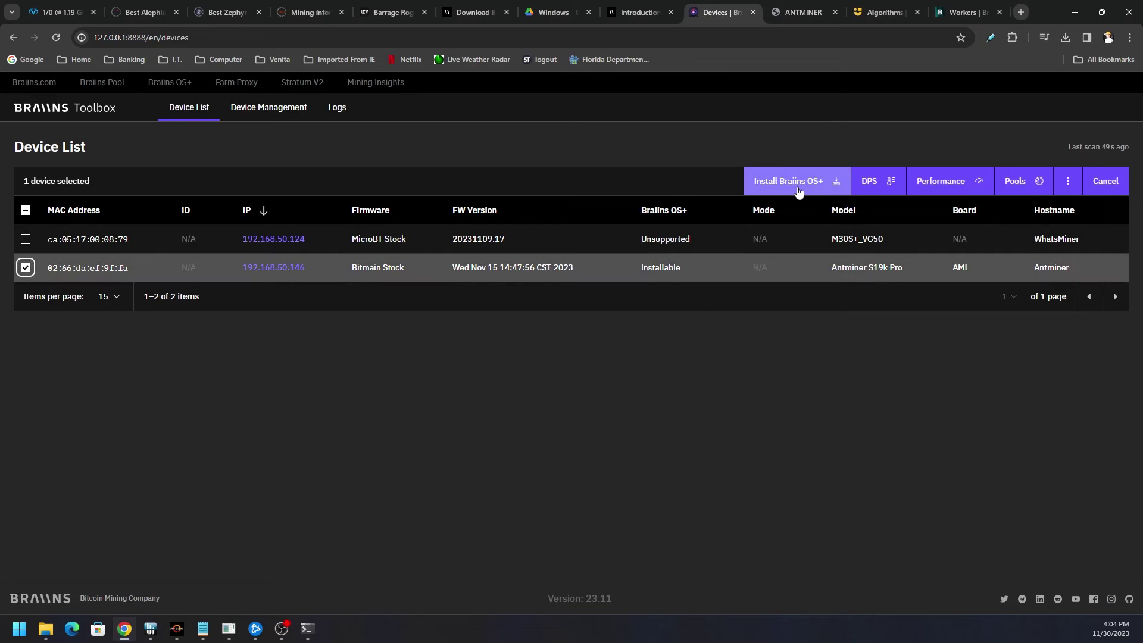
pyautogui.click(809, 5)
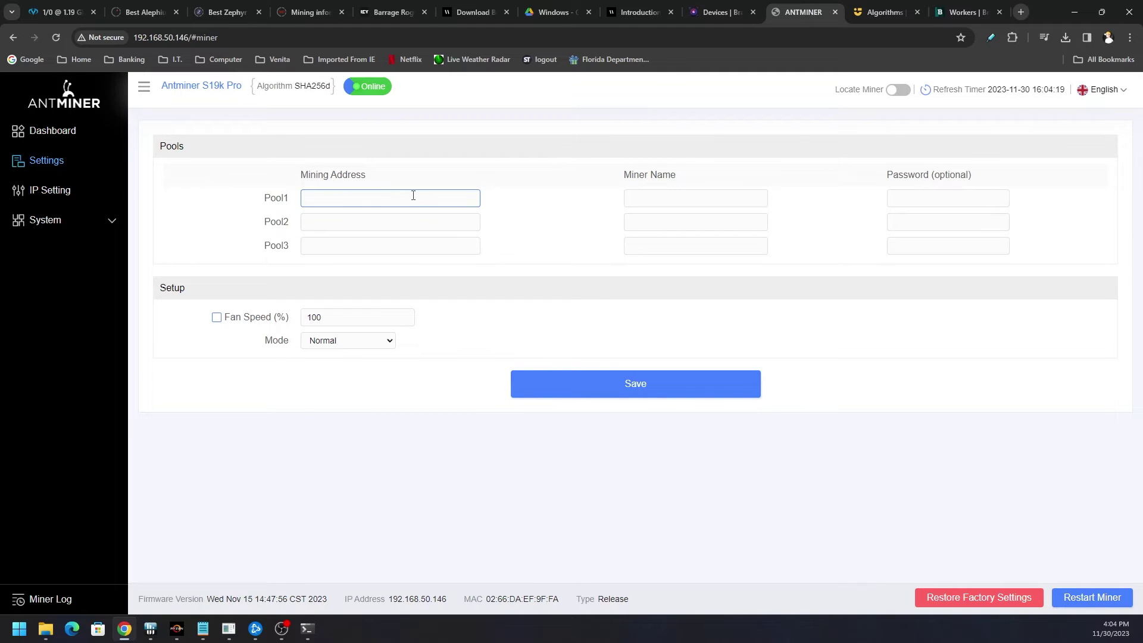
# Step: Paste stratum+tcp://stratum.braiins.com:3333 into Pool1 and copy the Braiins Pool user ID from Workers
pyautogui.rightClick(413, 195)
pyautogui.click(445, 310)
pyautogui.click(886, 12)
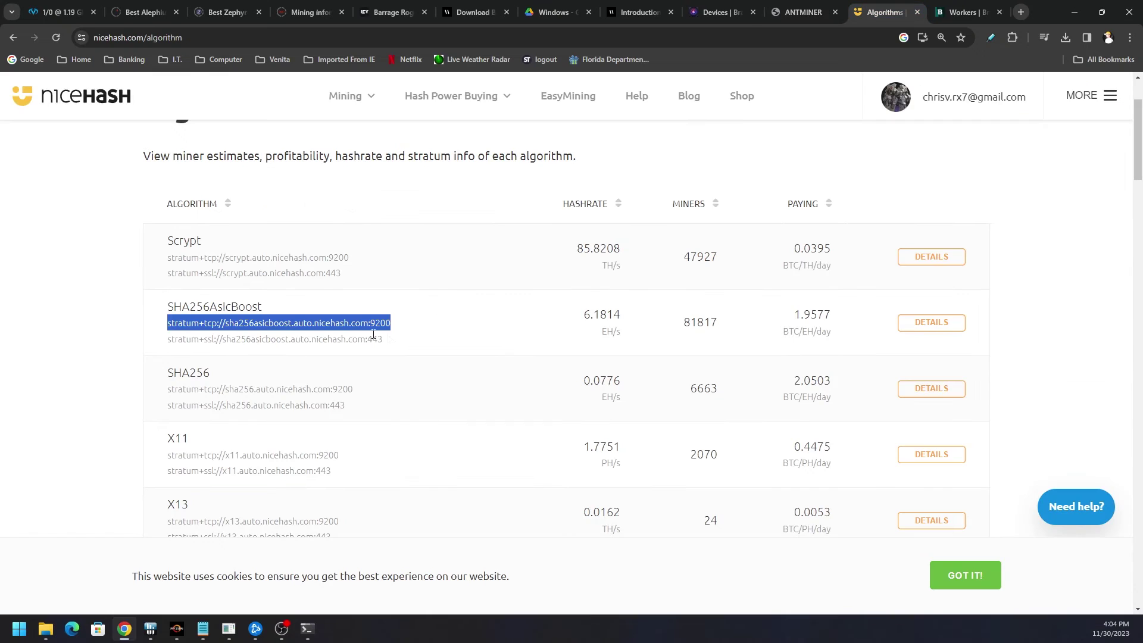
pyautogui.click(952, 9)
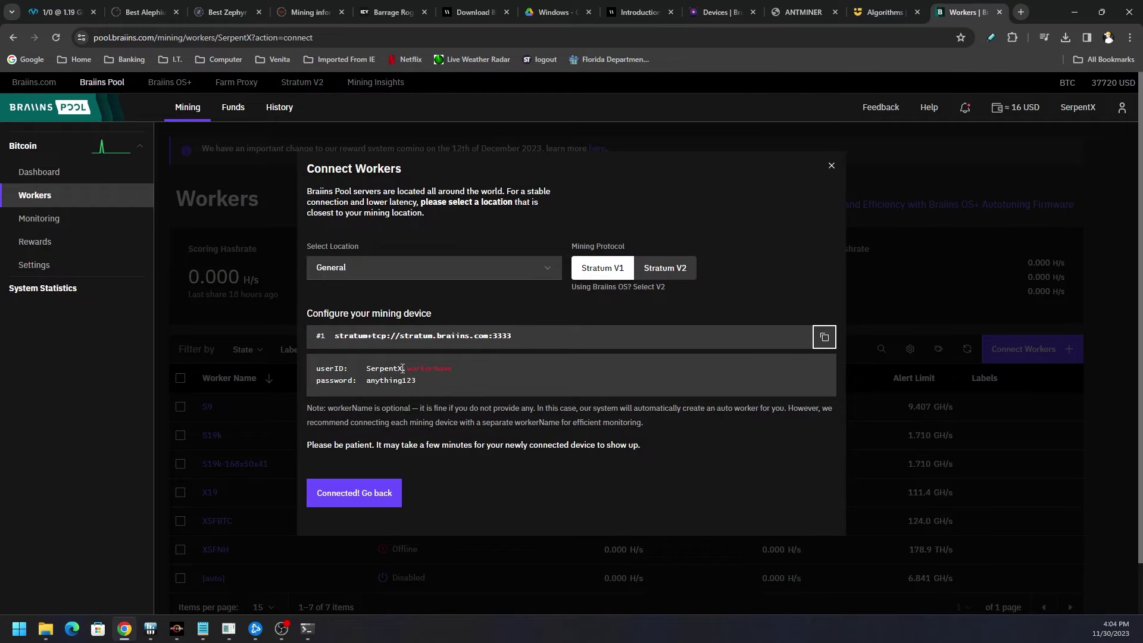
pyautogui.moveTo(406, 369); pyautogui.dragTo(388, 368)
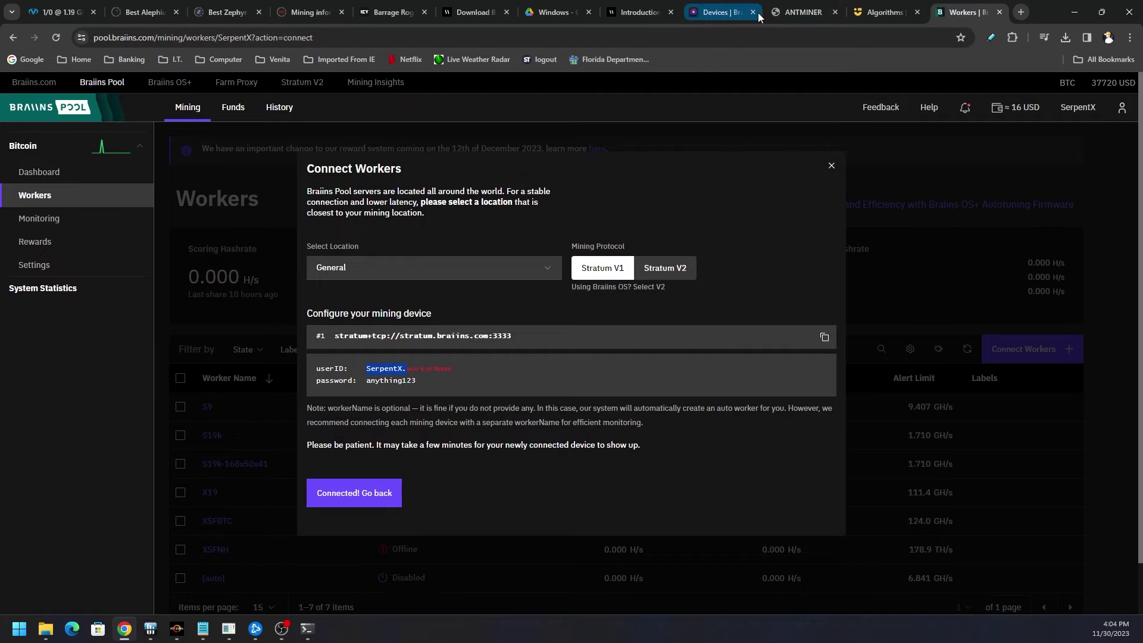
pyautogui.click(721, 12)
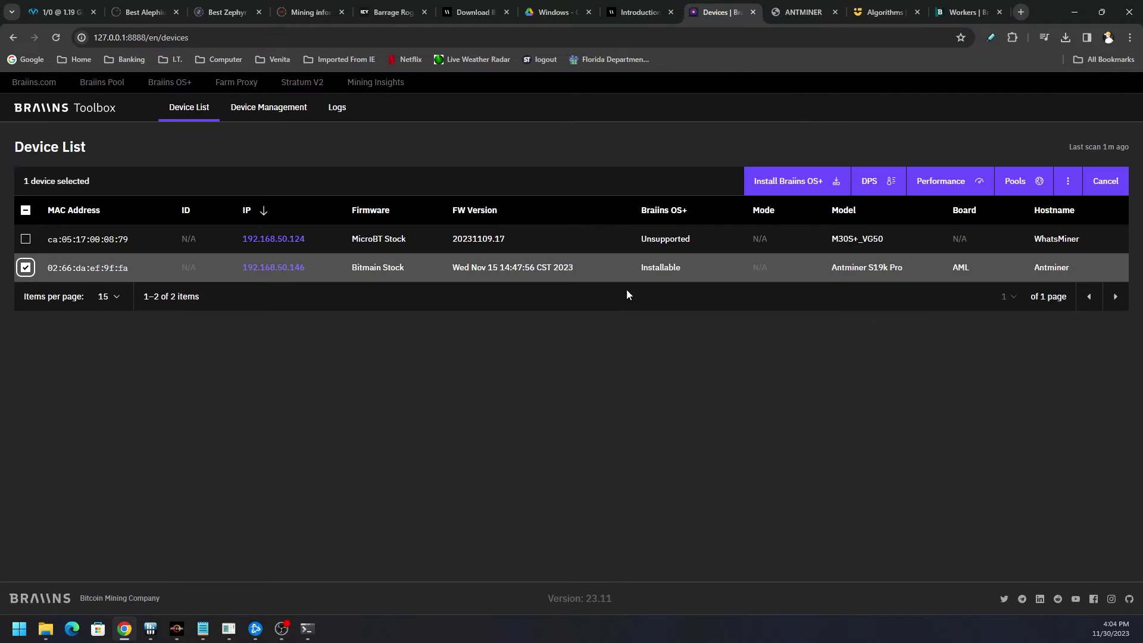
pyautogui.click(786, 13)
# Step: Enter Pool1's worker name and password
pyautogui.click(676, 198)
pyautogui.write('SerpentX.X19k')
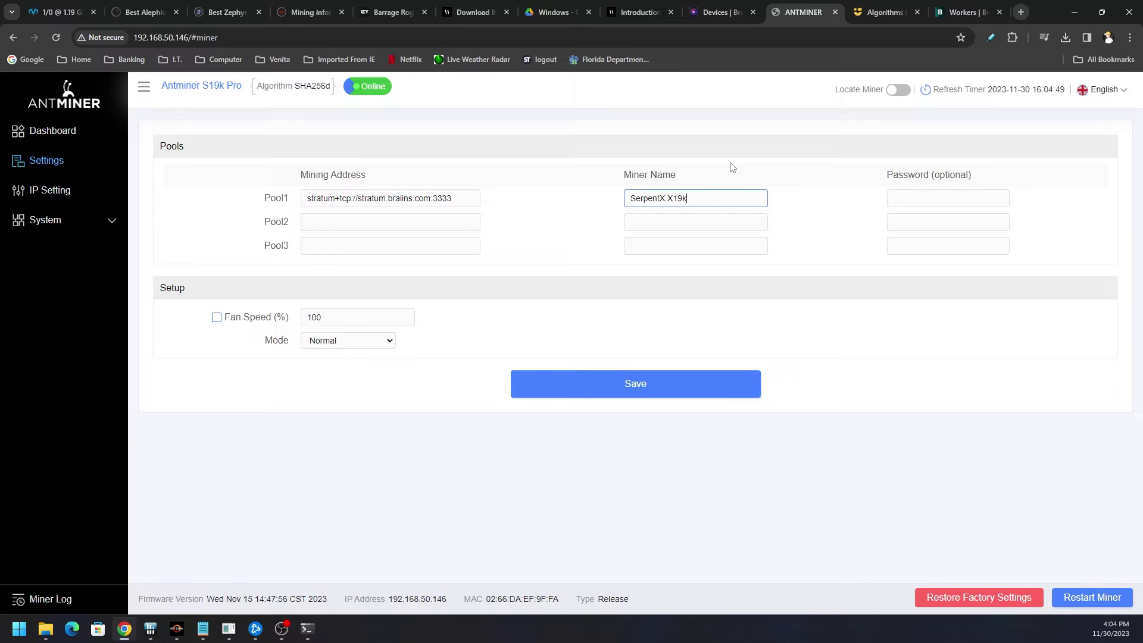
pyautogui.click(933, 203)
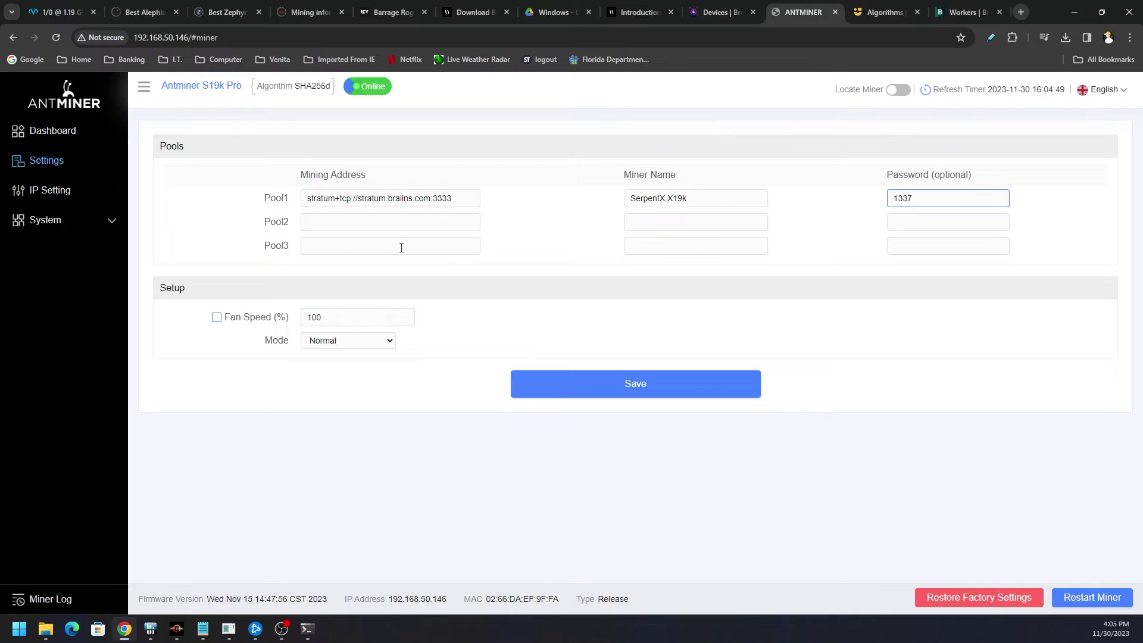
# Step: Copy Pool1's Braiins stratum address into the Pool2 and Pool3 address fields
pyautogui.tripleClick(444, 198)
pyautogui.hotkey('ctrl', 'c')
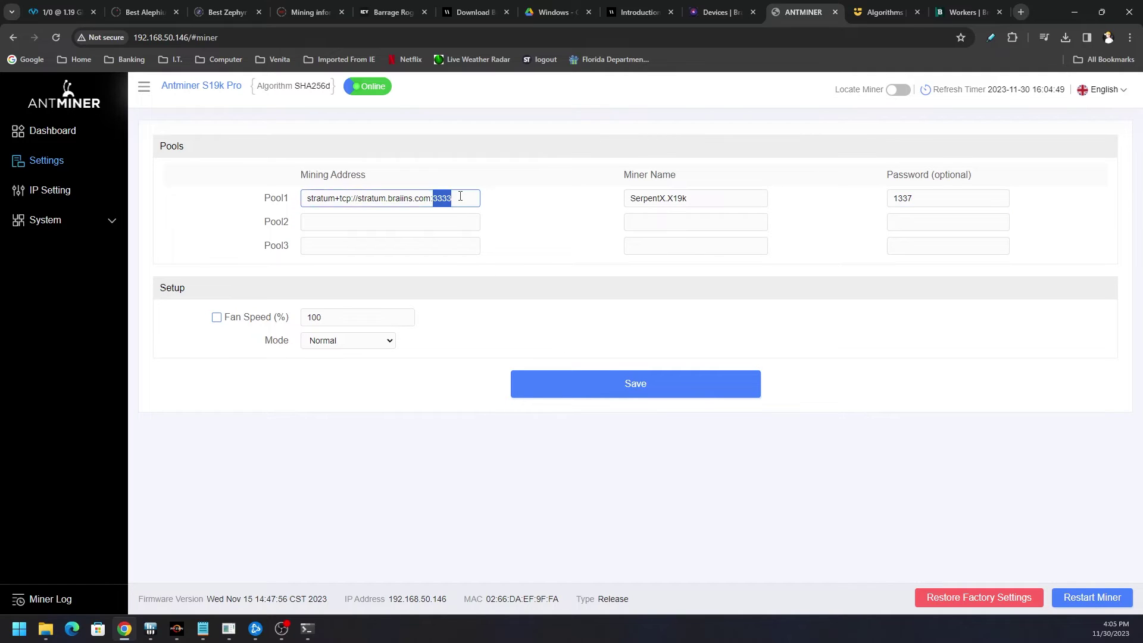
pyautogui.click(440, 225)
pyautogui.hotkey('ctrl', 'v')
pyautogui.click(429, 241)
pyautogui.hotkey('ctrl', 'v')
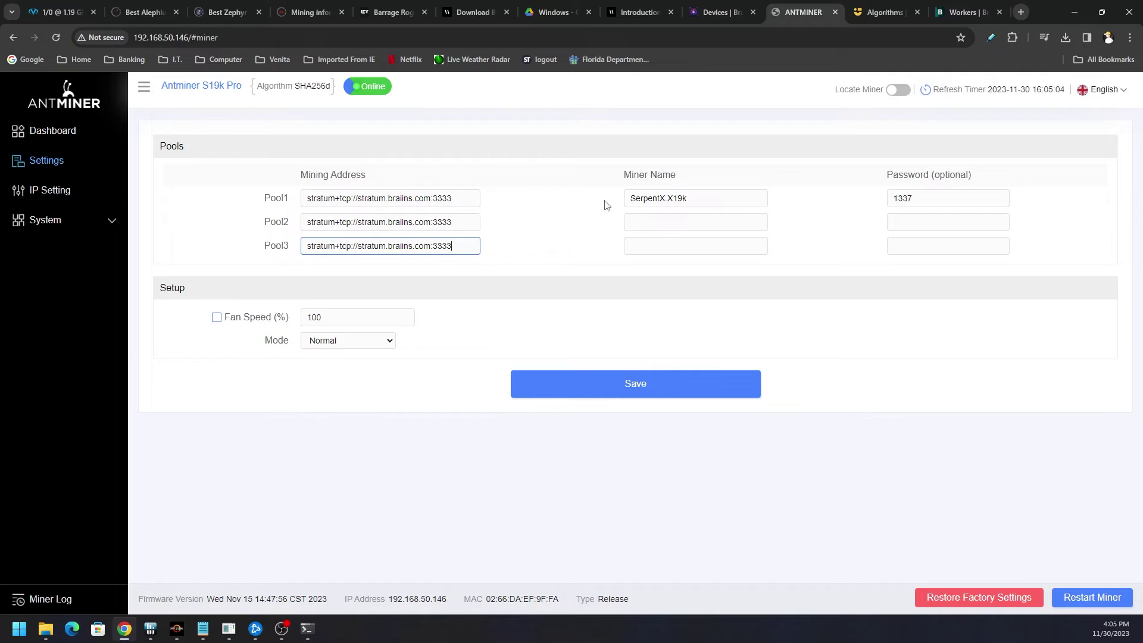
# Step: Copy Pool1's worker name into the Pool2 and Pool3 name fields
pyautogui.moveTo(626, 198); pyautogui.dragTo(688, 200)
pyautogui.click(679, 222)
pyautogui.hotkey('ctrl', 'v')
pyautogui.click(681, 246)
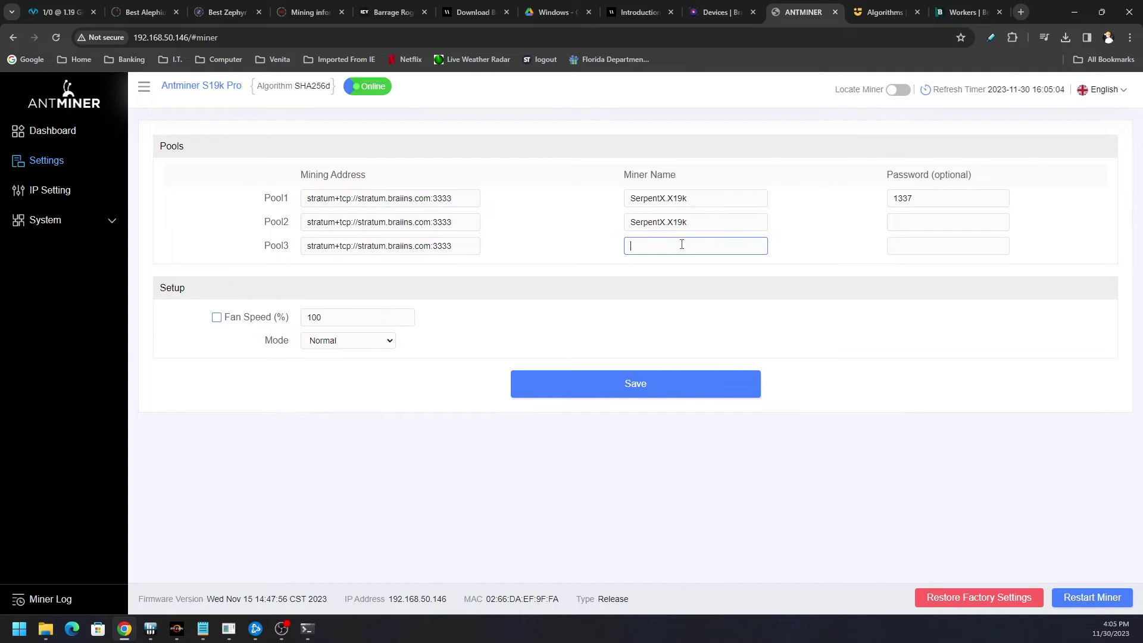
pyautogui.hotkey('ctrl', 'v')
# Step: Copy Pool1's password into Pool2 and Pool3 and save the pool settings
pyautogui.doubleClick(910, 198)
pyautogui.hotkey('ctrl', 'c')
pyautogui.click(923, 225)
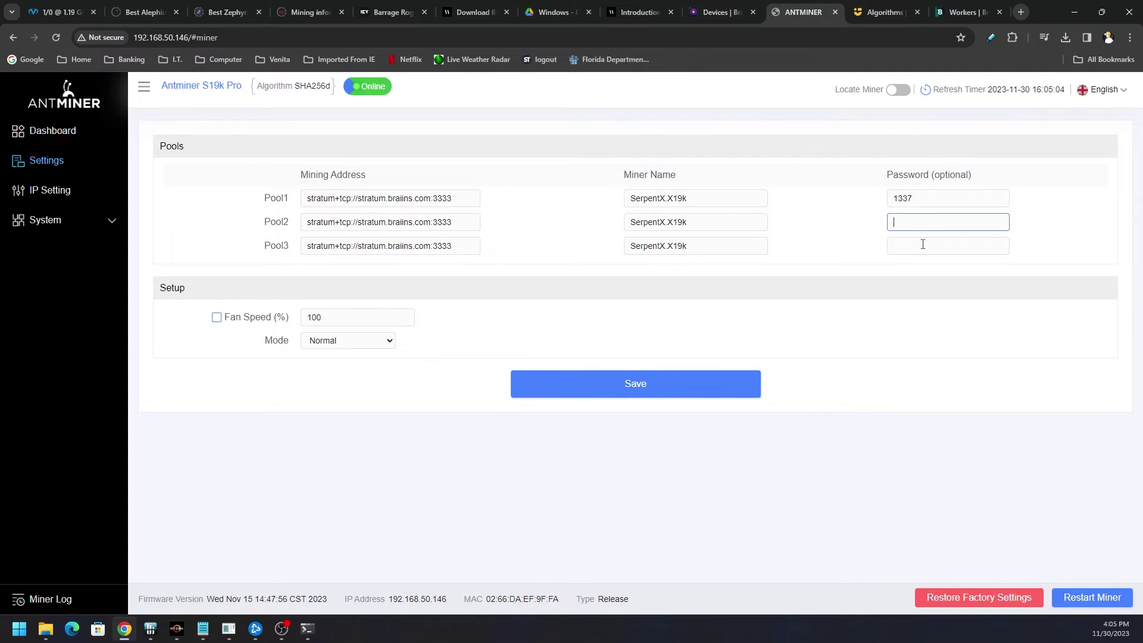
pyautogui.hotkey('ctrl', 'v')
pyautogui.click(923, 245)
pyautogui.hotkey('ctrl', 'v')
pyautogui.click(734, 384)
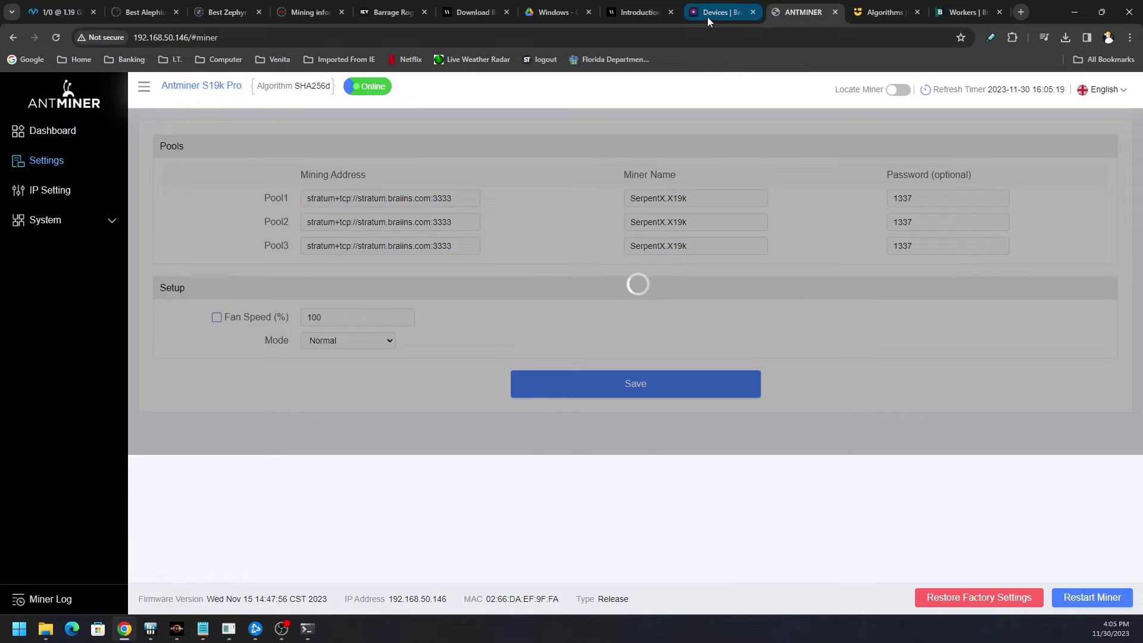
pyautogui.click(726, 10)
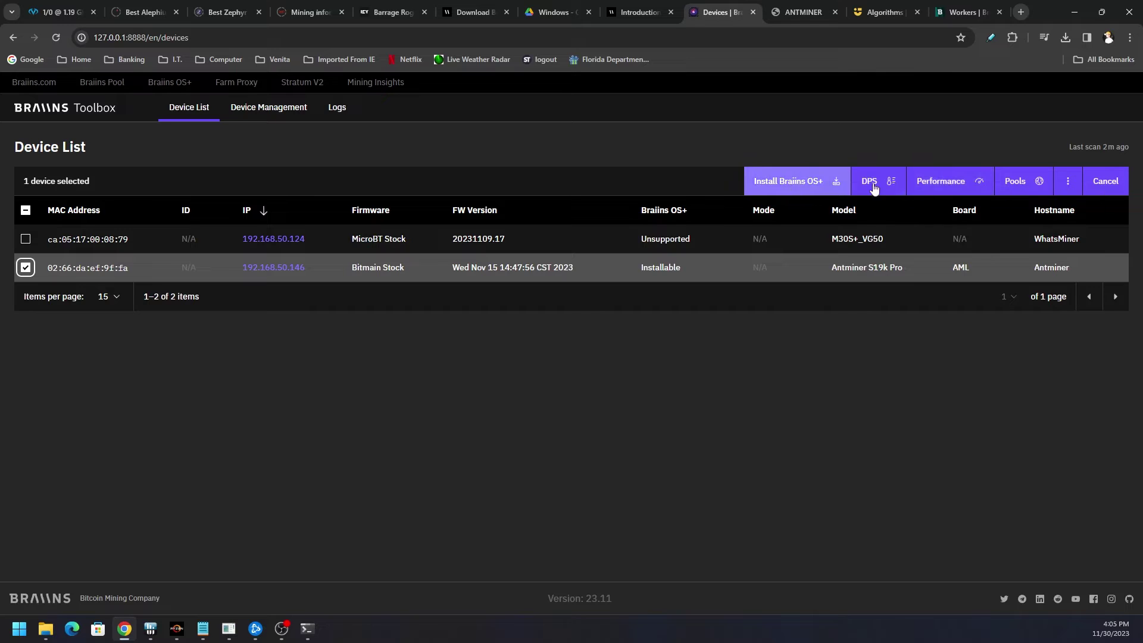
# Step: Enter a 4400 W minimal power limit in the S19k Pro's dynamic scaling settings, closing without applying
pyautogui.click(944, 182)
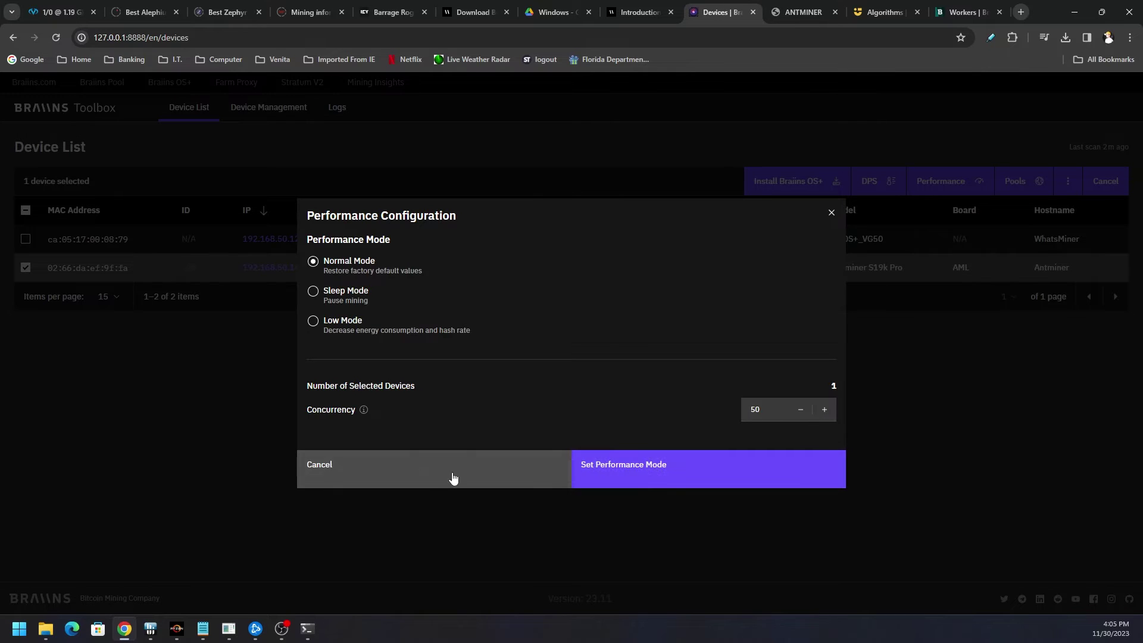
pyautogui.click(557, 480)
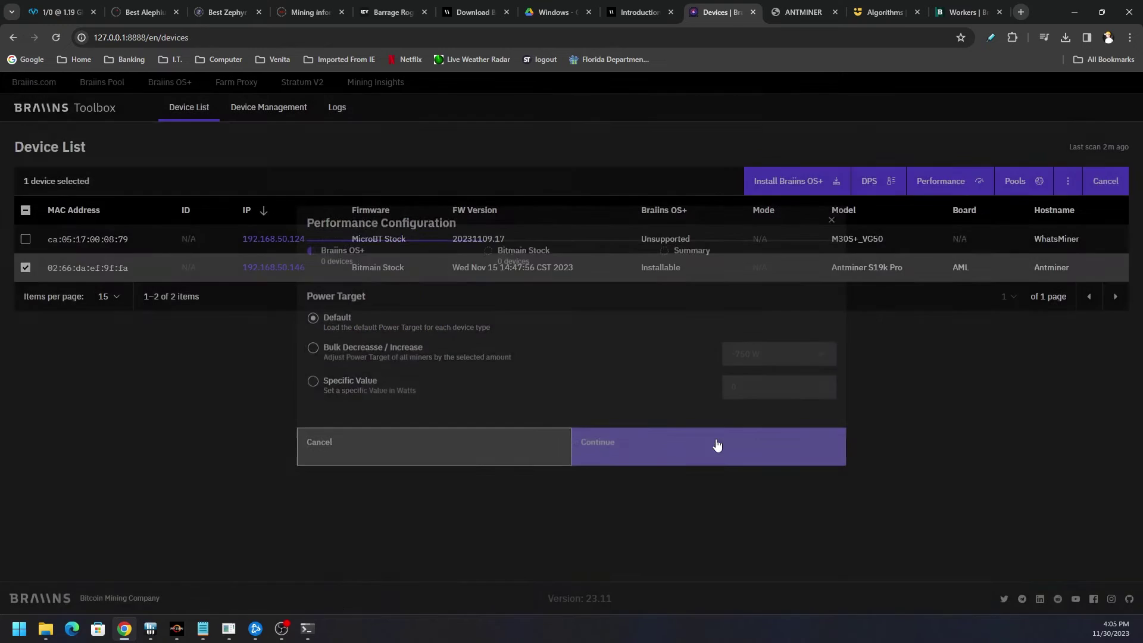
pyautogui.click(870, 181)
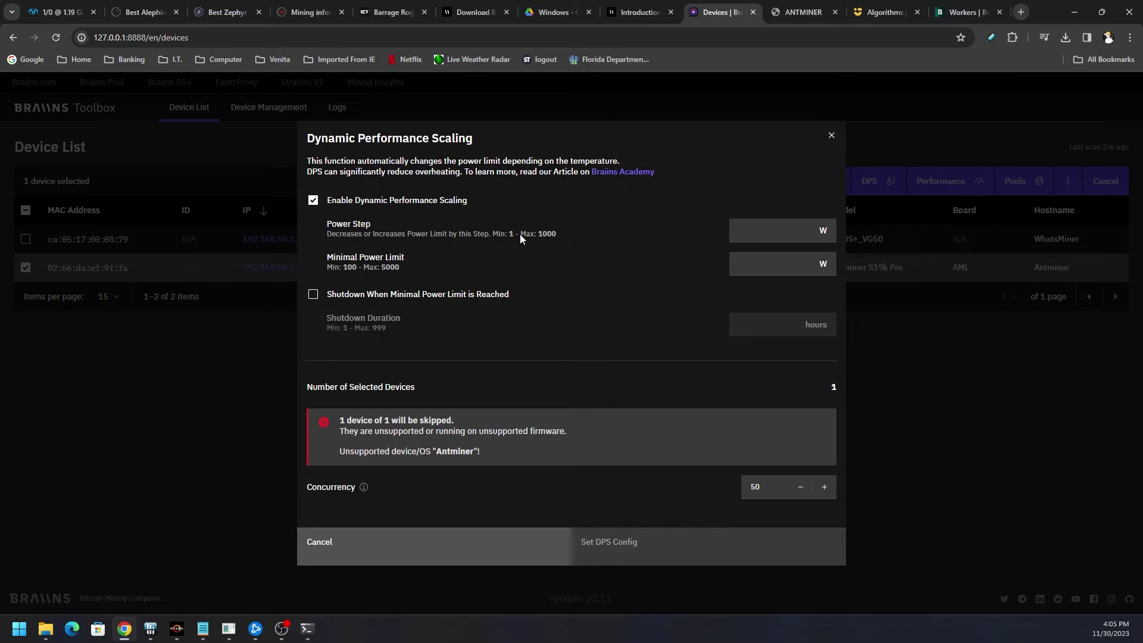
pyautogui.click(493, 233)
pyautogui.click(787, 269)
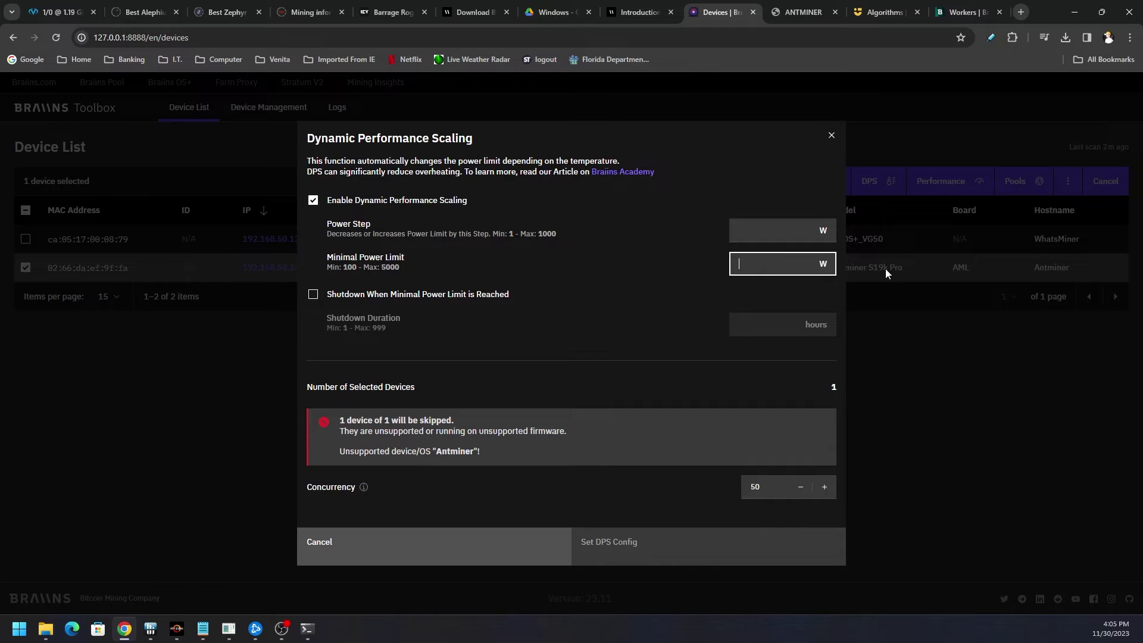
pyautogui.write('4400')
pyautogui.click(588, 312)
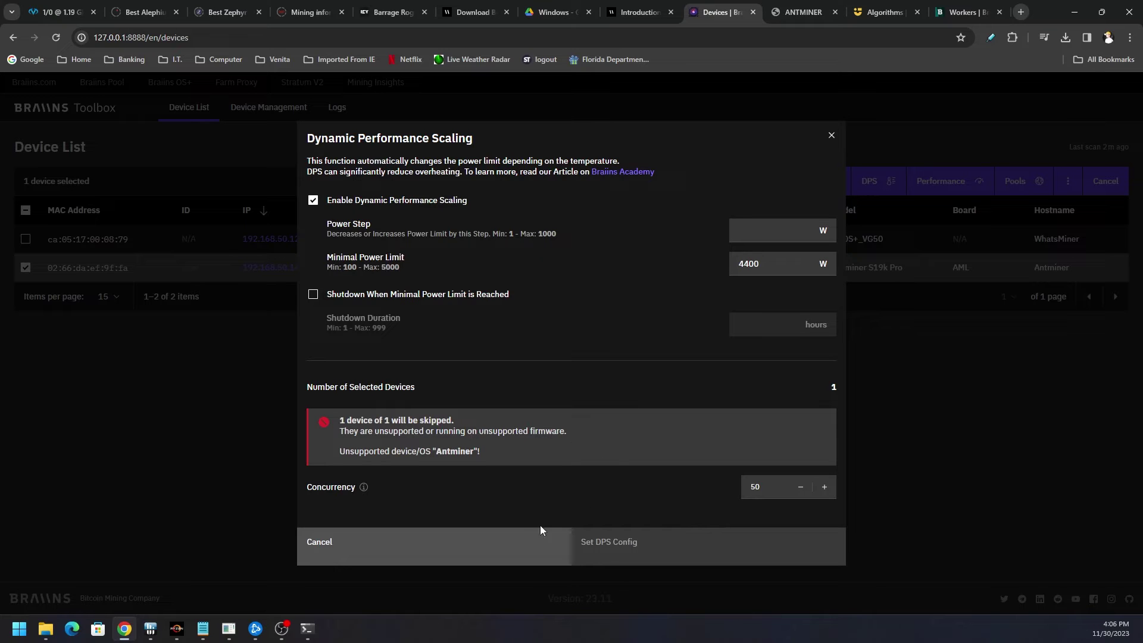
pyautogui.click(832, 138)
pyautogui.click(1020, 181)
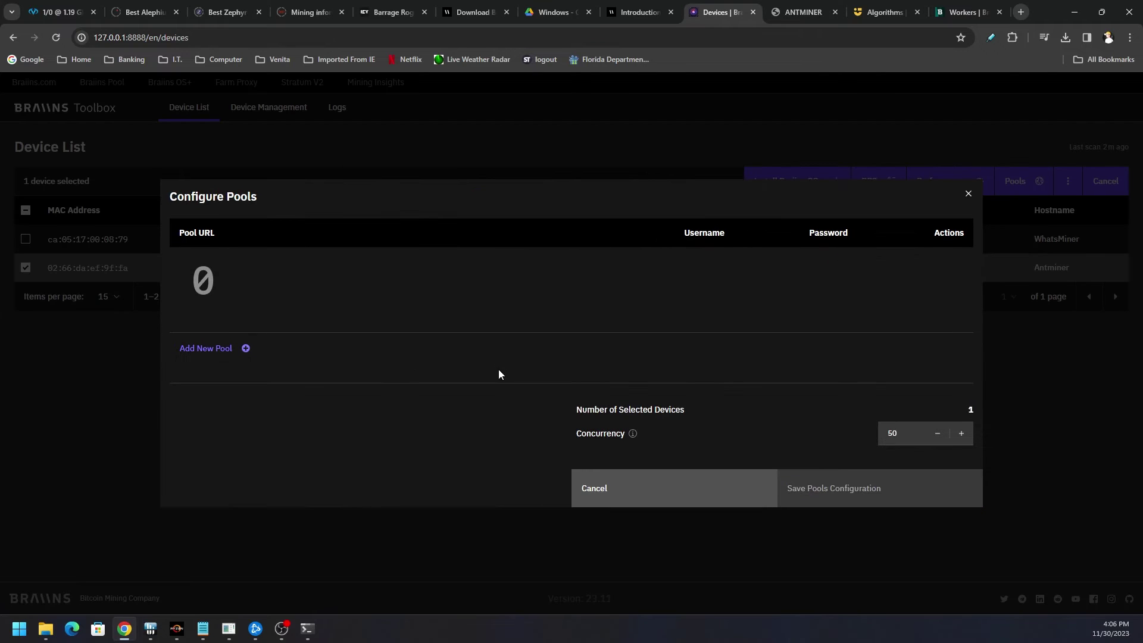
# Step: Cancel pool configuration and rescan the 192.168.50.* range, then select the Antminer S19k Pro
pyautogui.click(626, 498)
pyautogui.click(823, 12)
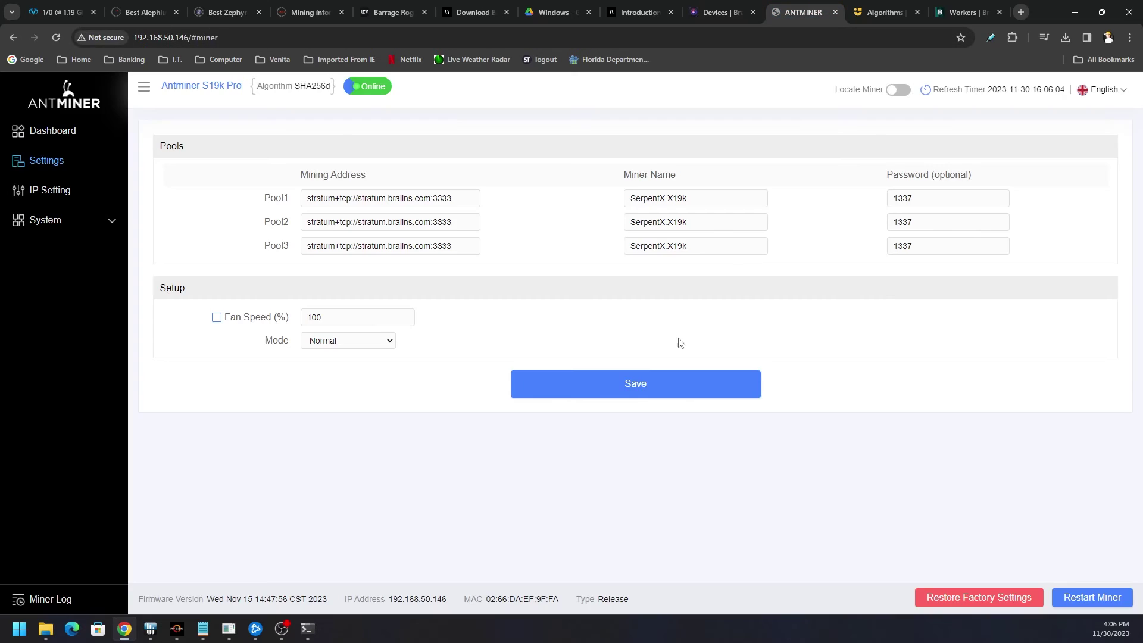
pyautogui.click(718, 12)
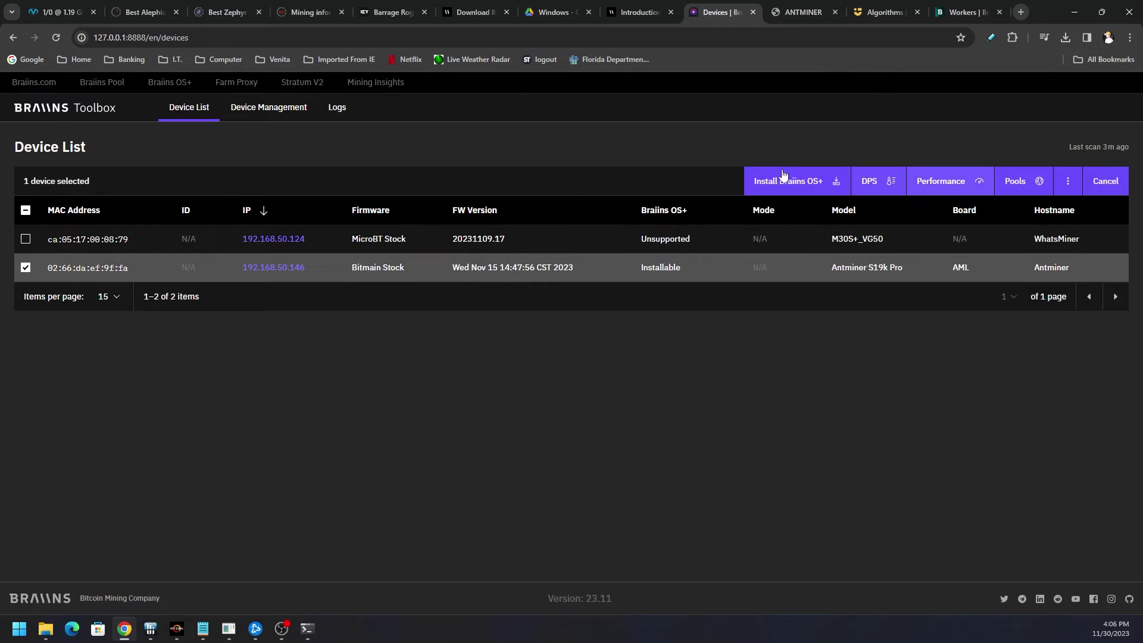
pyautogui.click(268, 109)
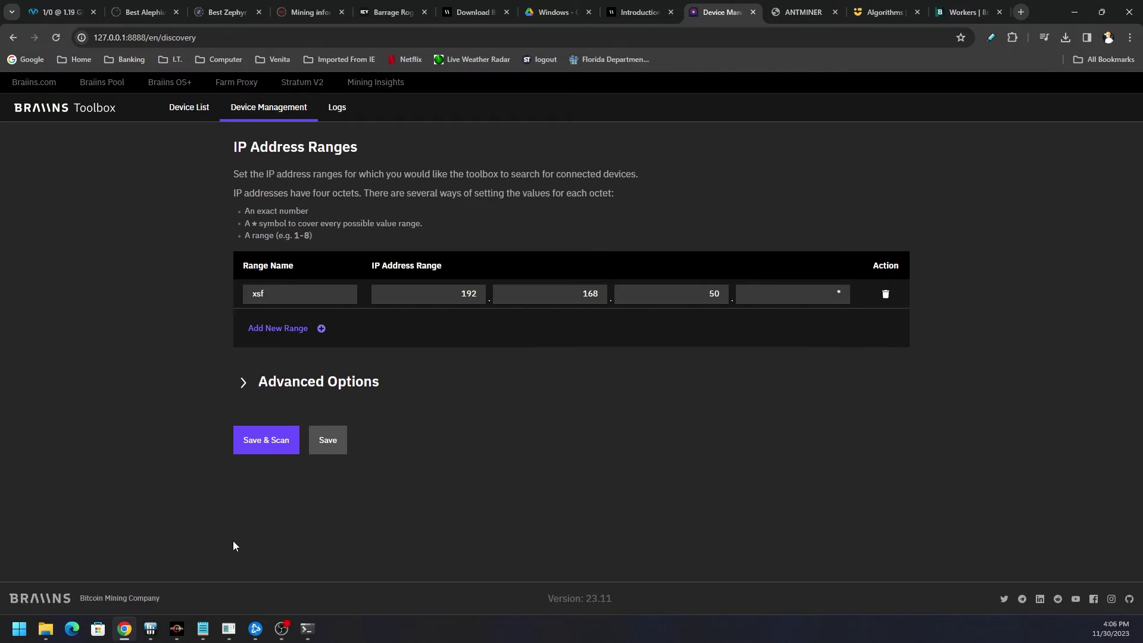
pyautogui.click(266, 440)
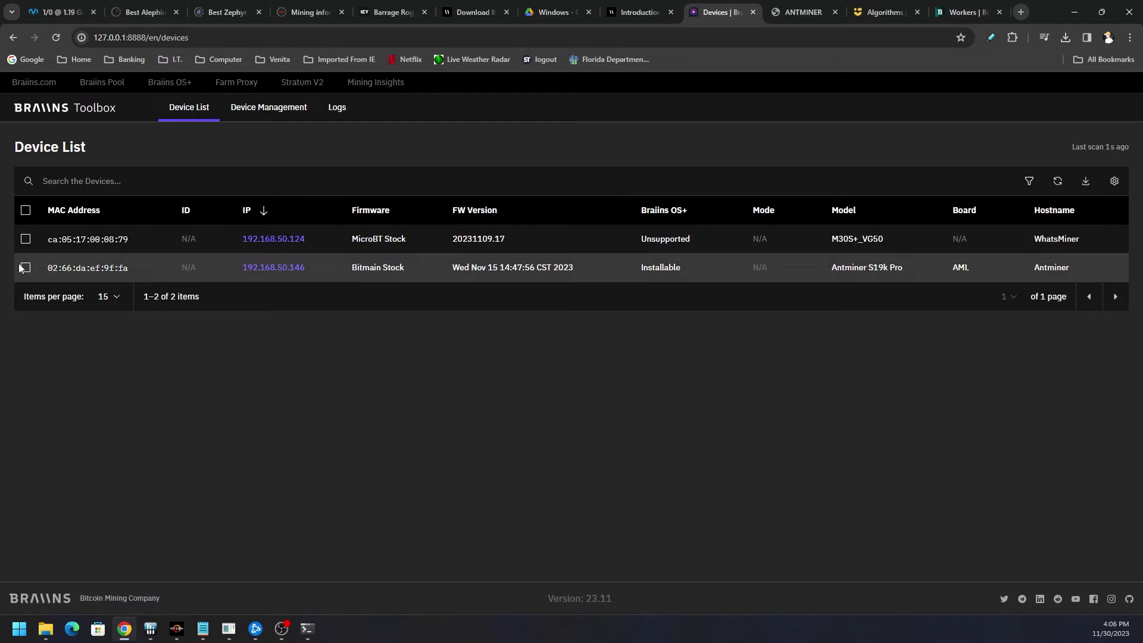
pyautogui.click(26, 268)
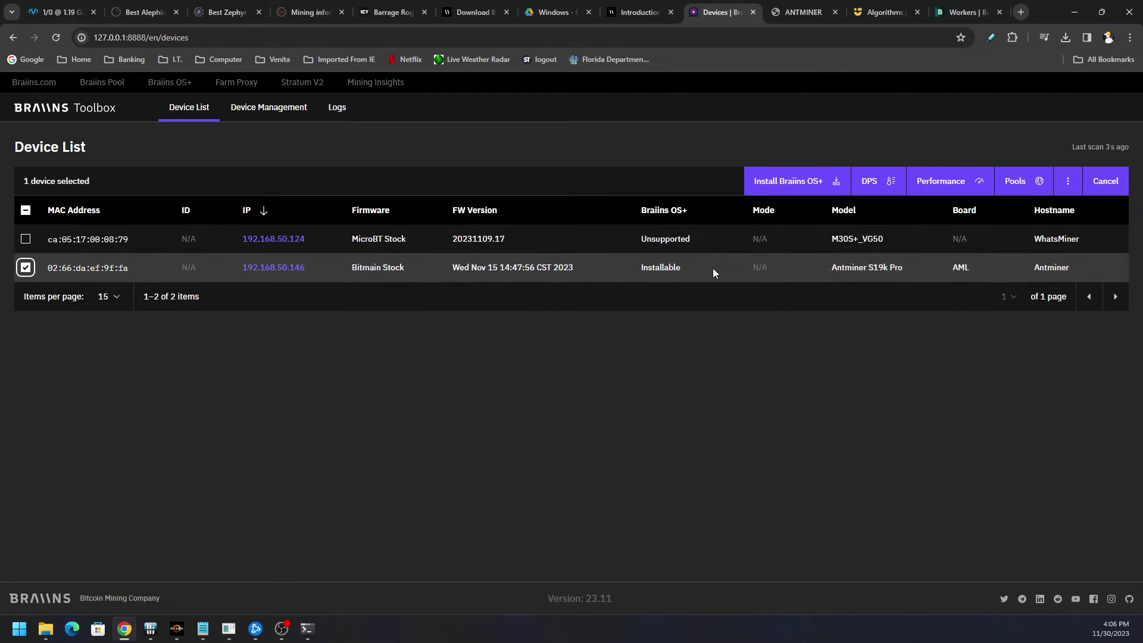
# Step: Pass the compatibility check and install Braiins OS+ on the S19k Pro at 192.168.50.146
pyautogui.click(798, 182)
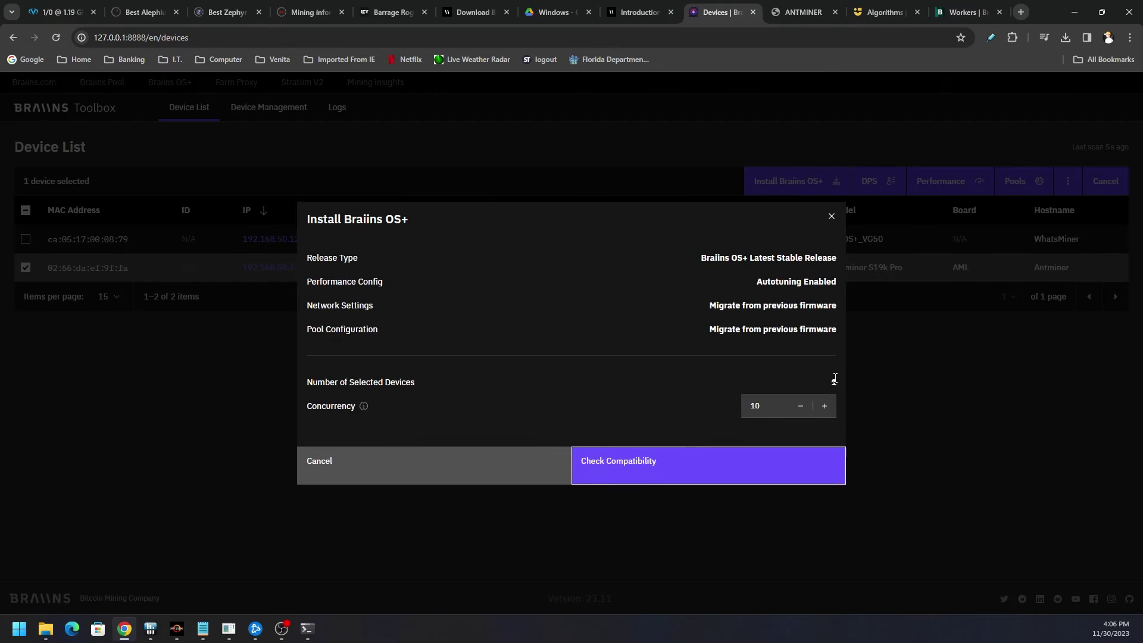
pyautogui.click(685, 466)
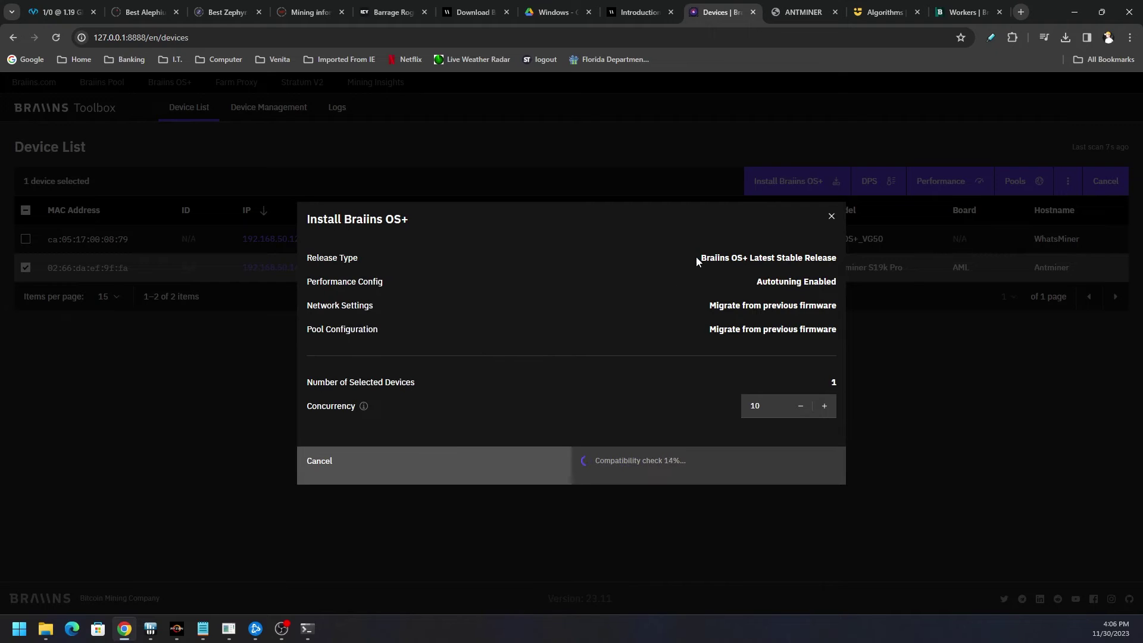
pyautogui.moveTo(700, 259); pyautogui.dragTo(824, 259)
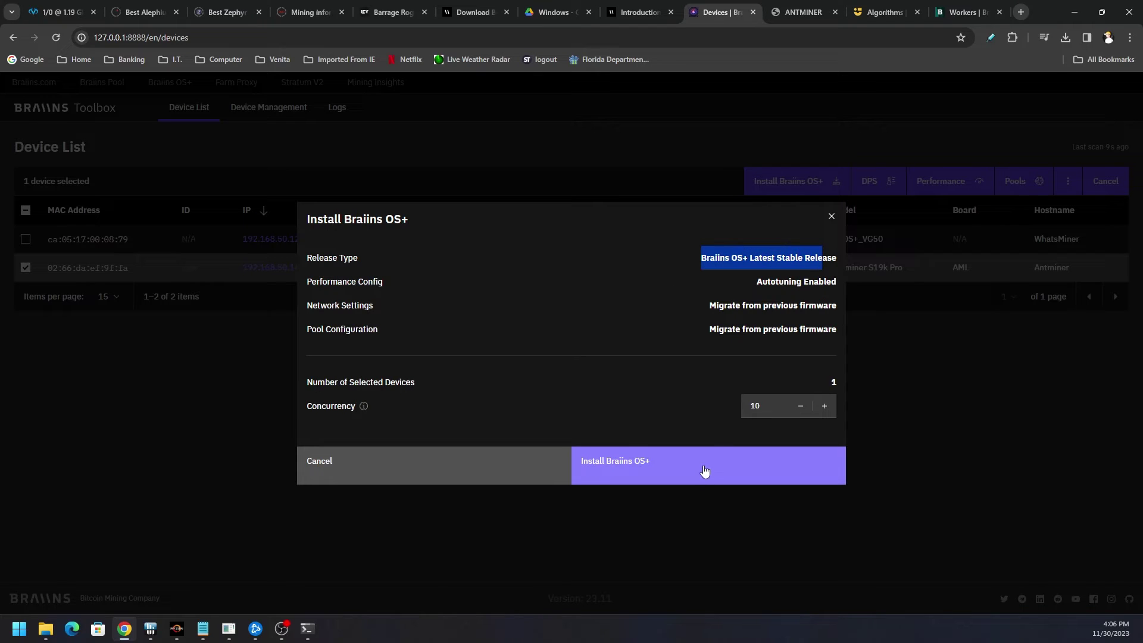
pyautogui.click(670, 463)
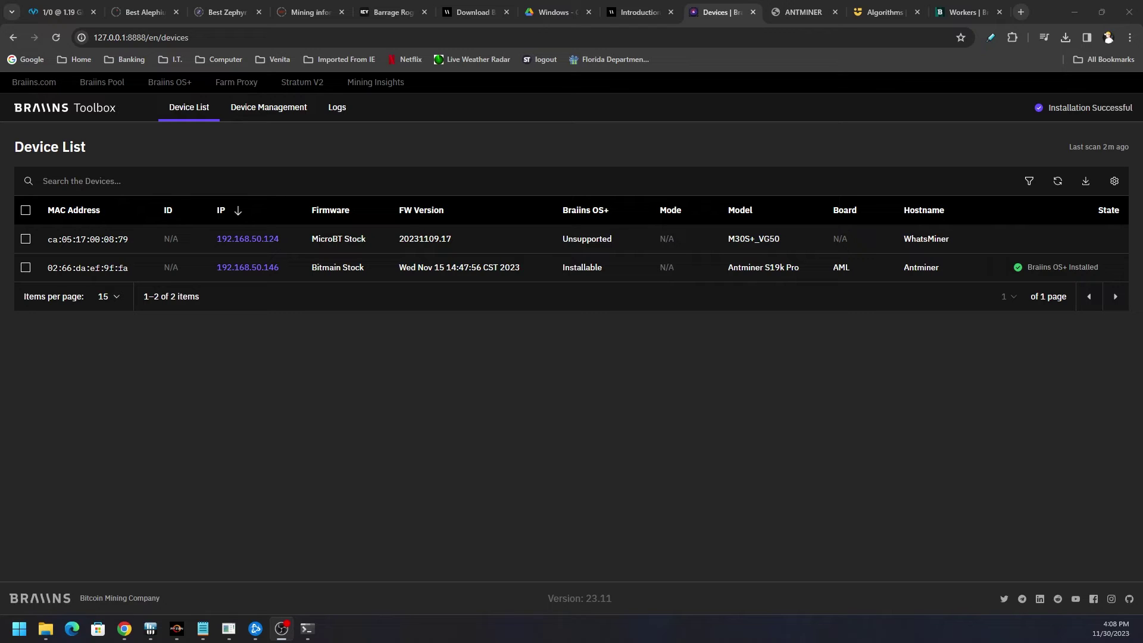
pyautogui.click(248, 267)
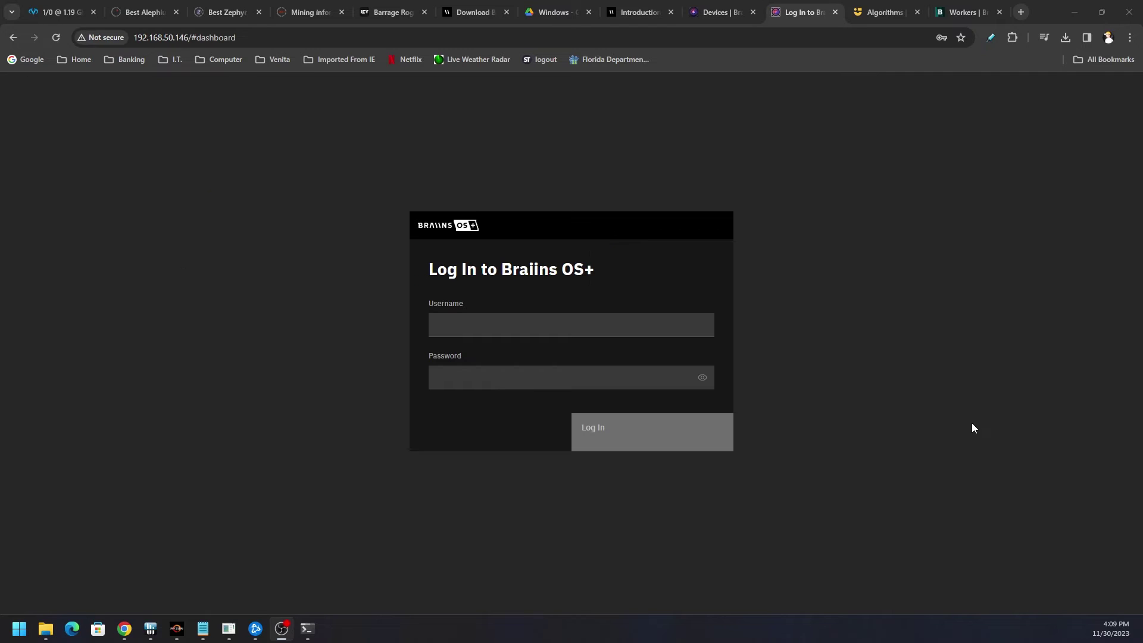
# Step: Sign in to Braiins OS+ and dismiss Chrome's breached-password warning and update prompt
pyautogui.click(1018, 213)
pyautogui.rightClick(1016, 213)
pyautogui.click(887, 147)
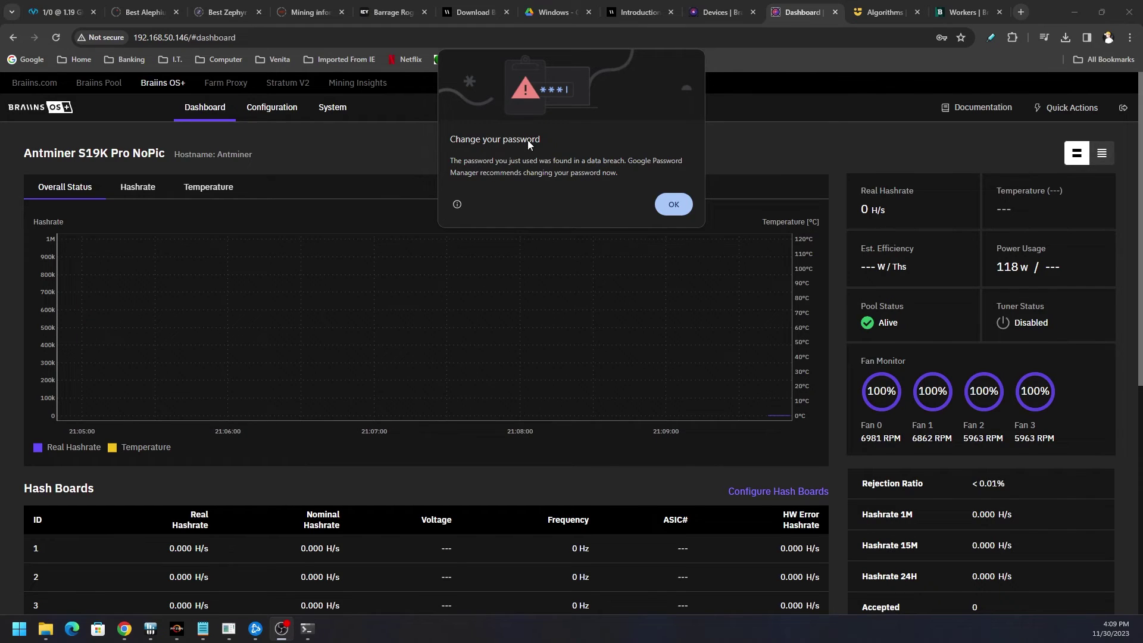
pyautogui.click(677, 205)
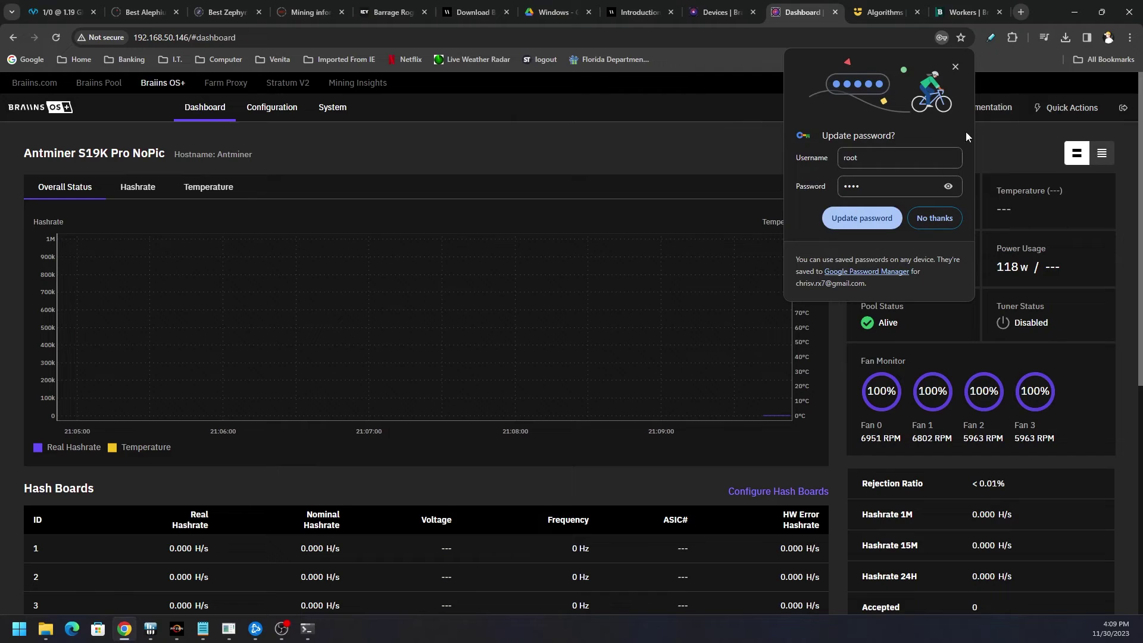
pyautogui.click(956, 65)
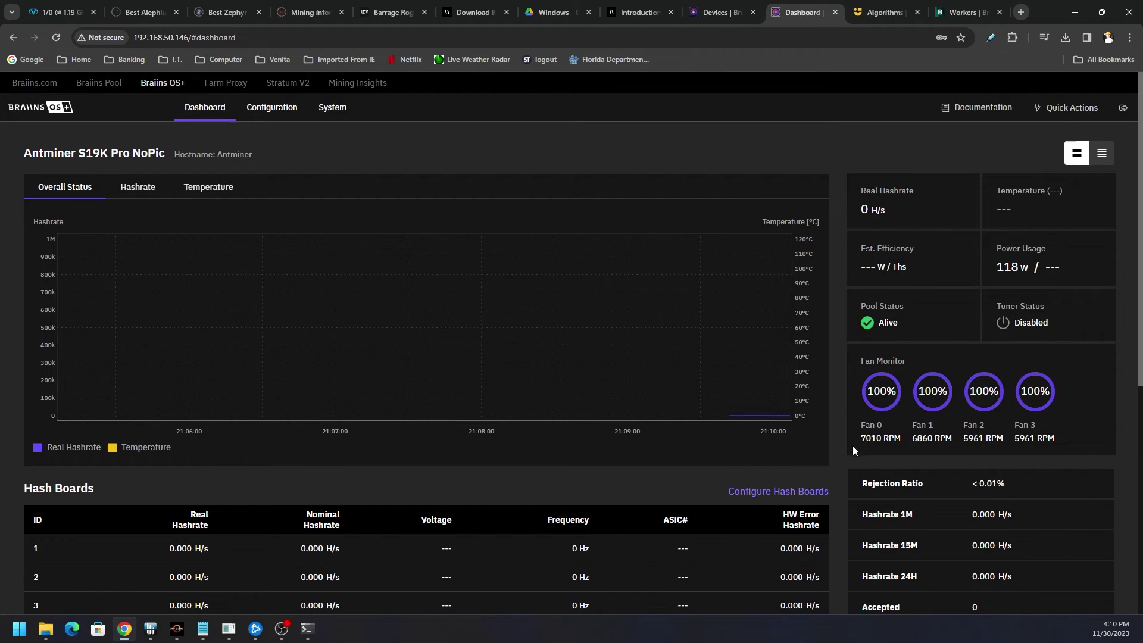
# Step: Scroll the dashboard to review three alive pools, 0 H/s hashrate and 118 W
pyautogui.scroll(-1, 852, 426)
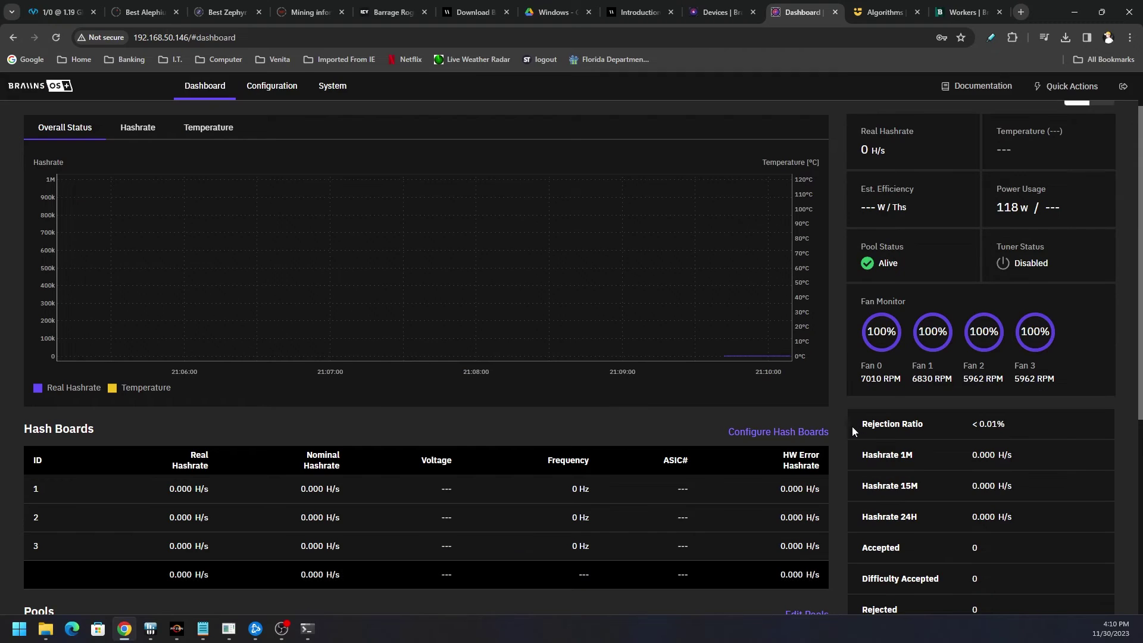
pyautogui.scroll(1, 842, 422)
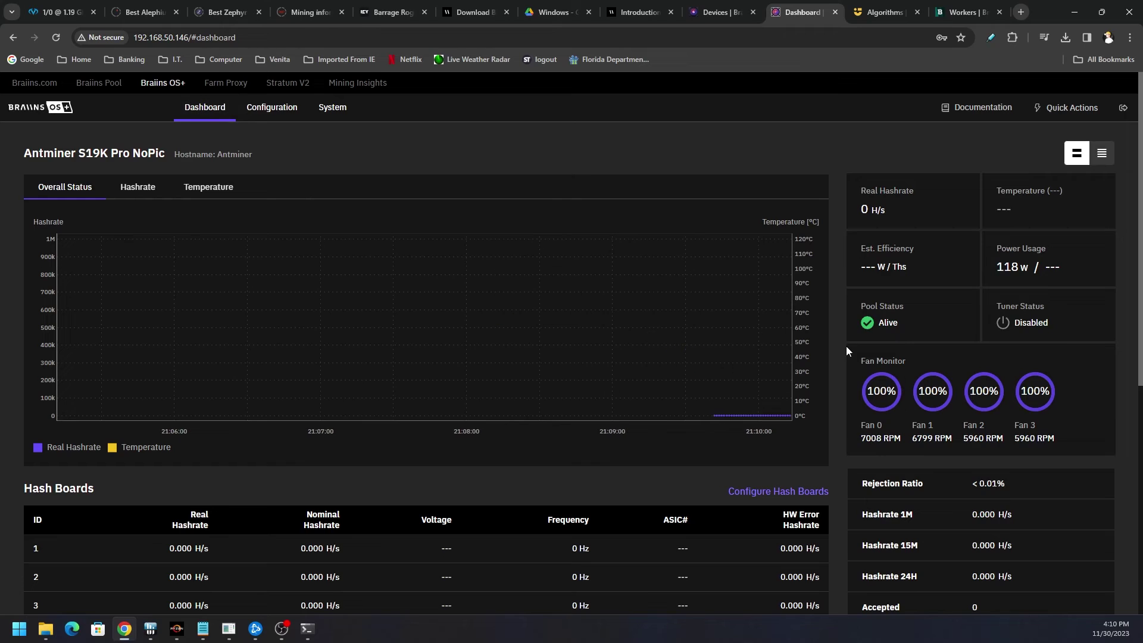
pyautogui.scroll(-5, 857, 370)
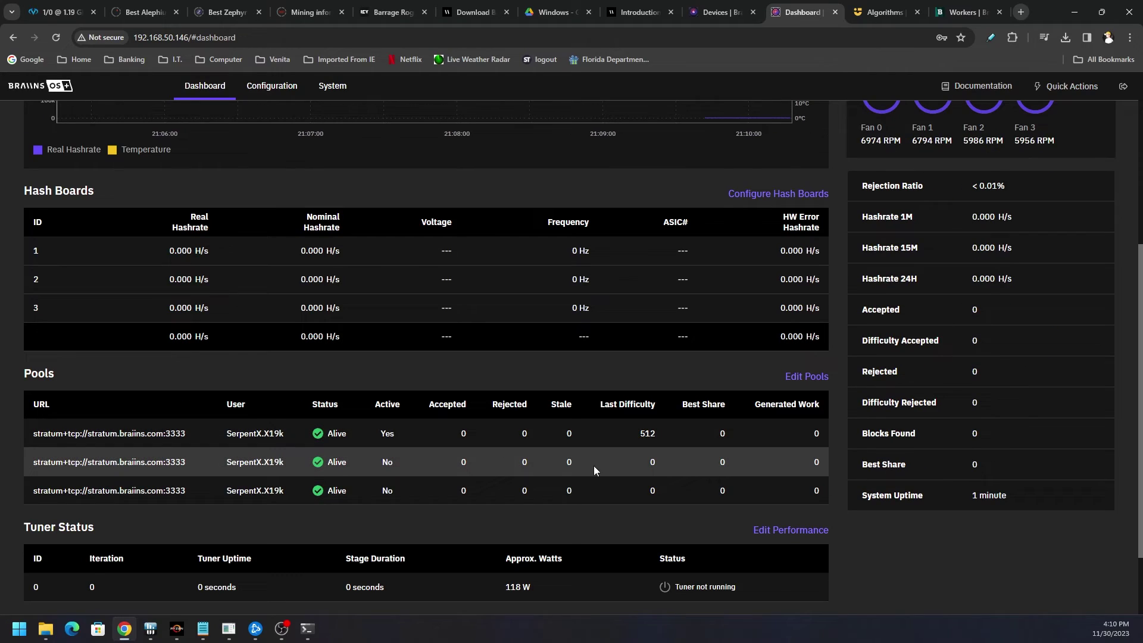
pyautogui.scroll(-1, 842, 498)
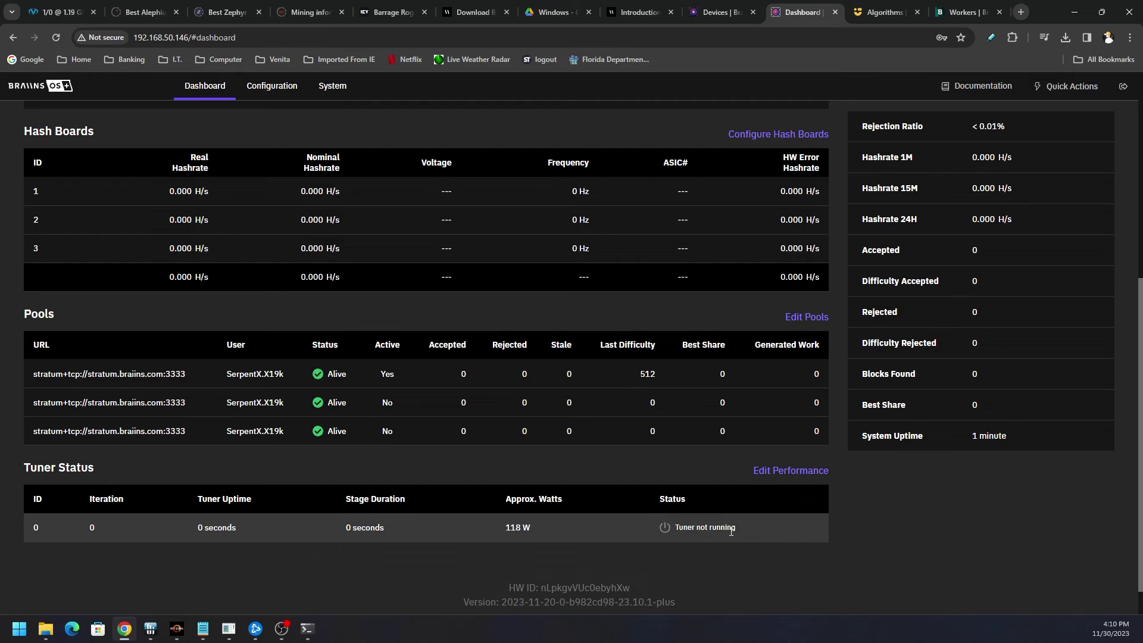
pyautogui.scroll(3, 807, 476)
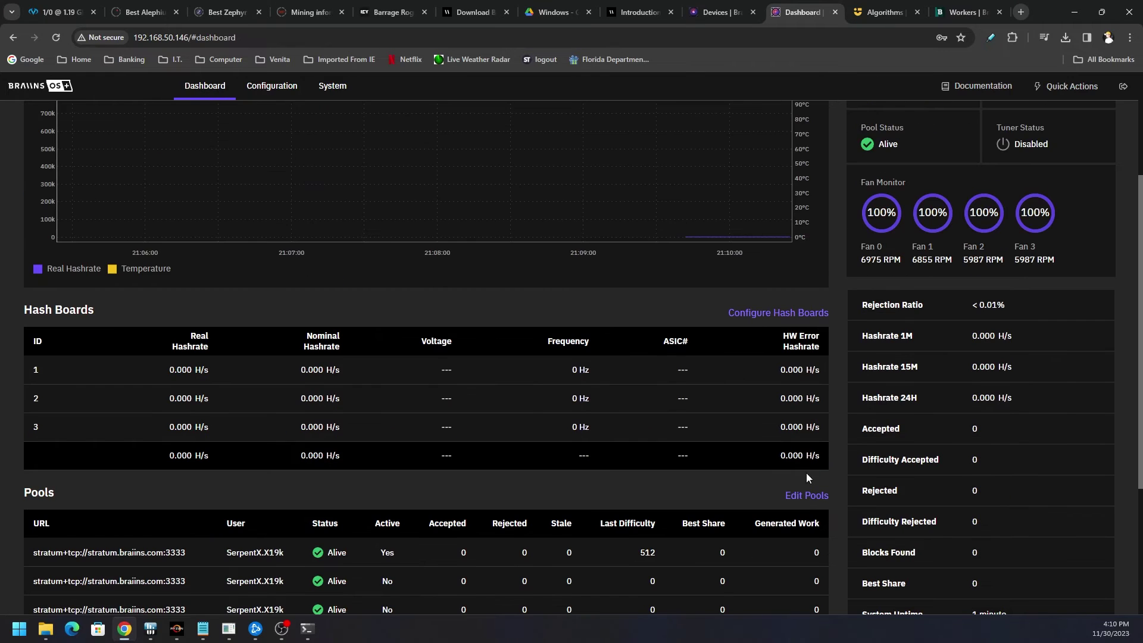
pyautogui.scroll(2, 828, 478)
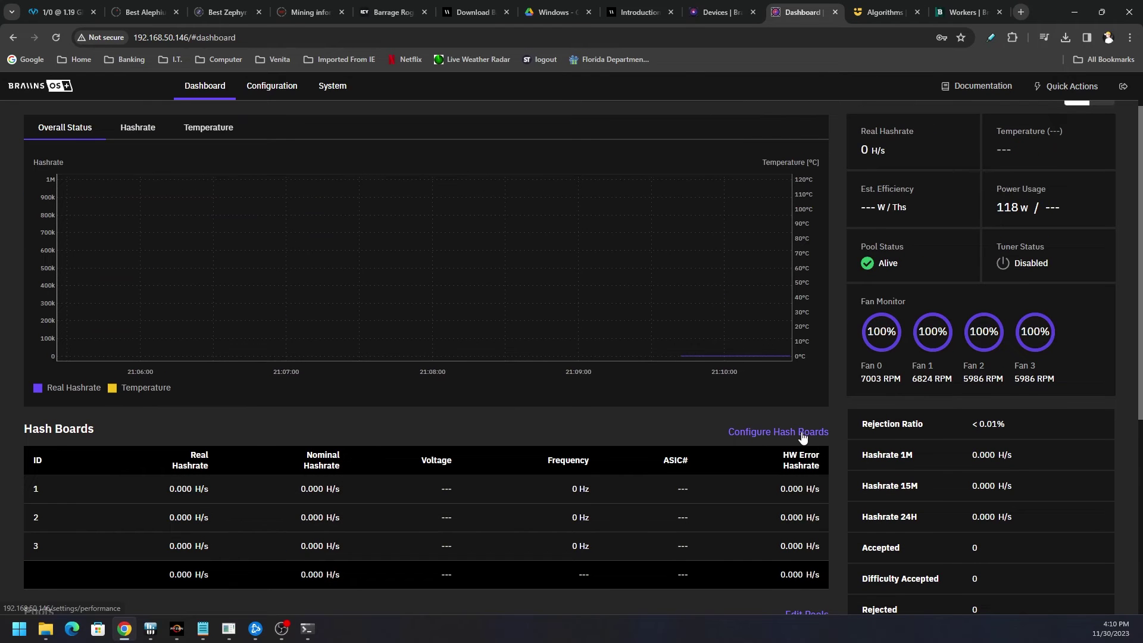
pyautogui.scroll(1, 255, 393)
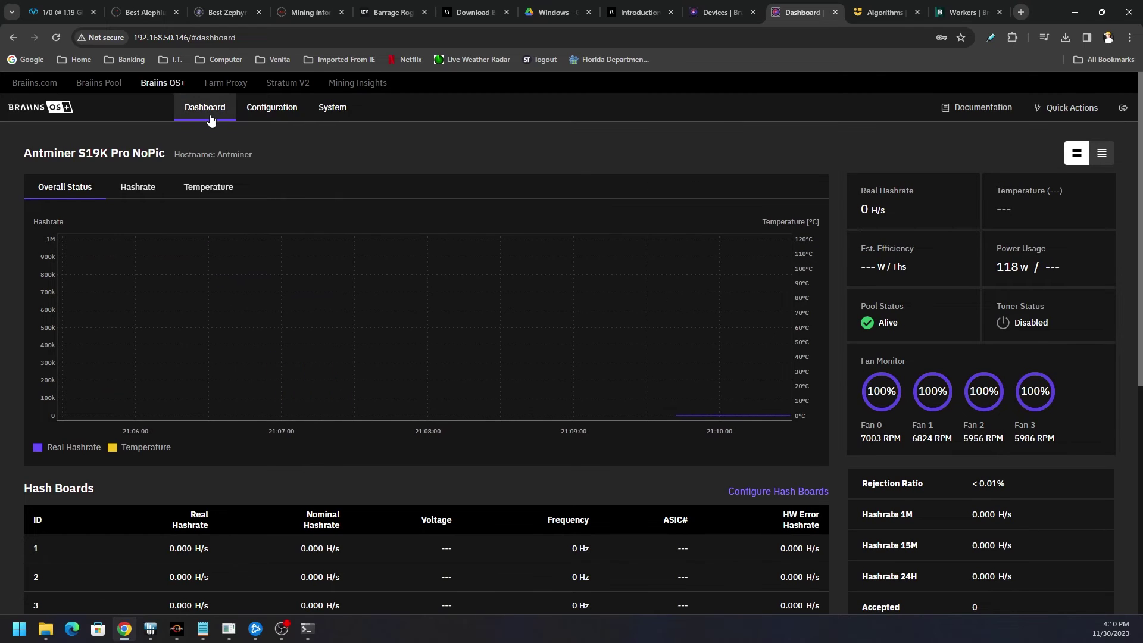
# Step: Set the autotuning power target to 2500 W in Performance settings
pyautogui.click(276, 109)
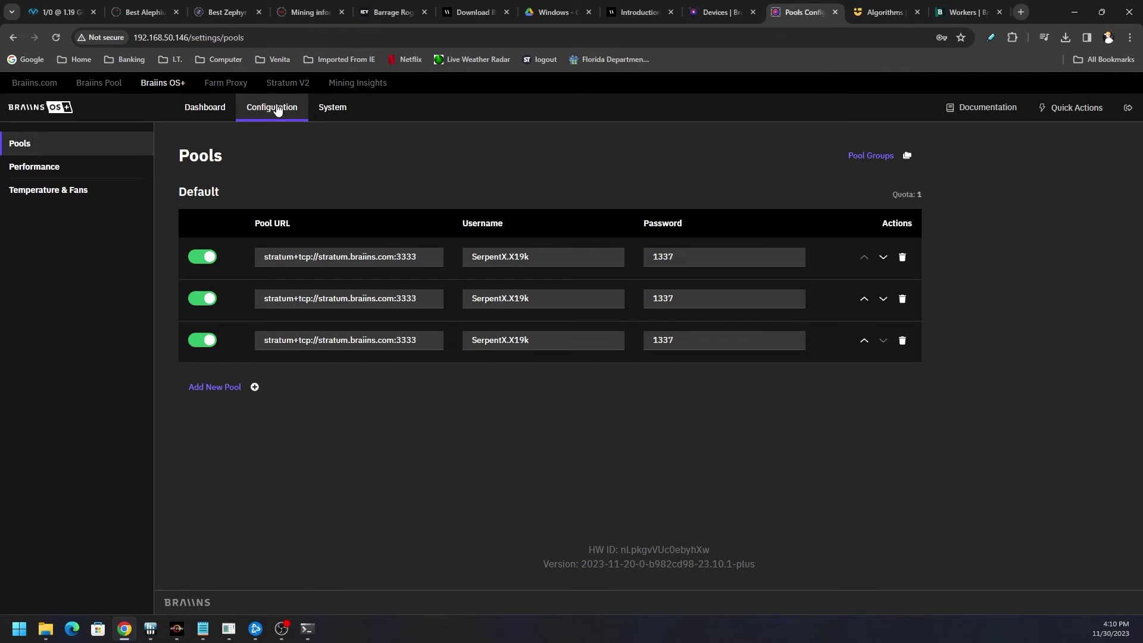
pyautogui.click(52, 166)
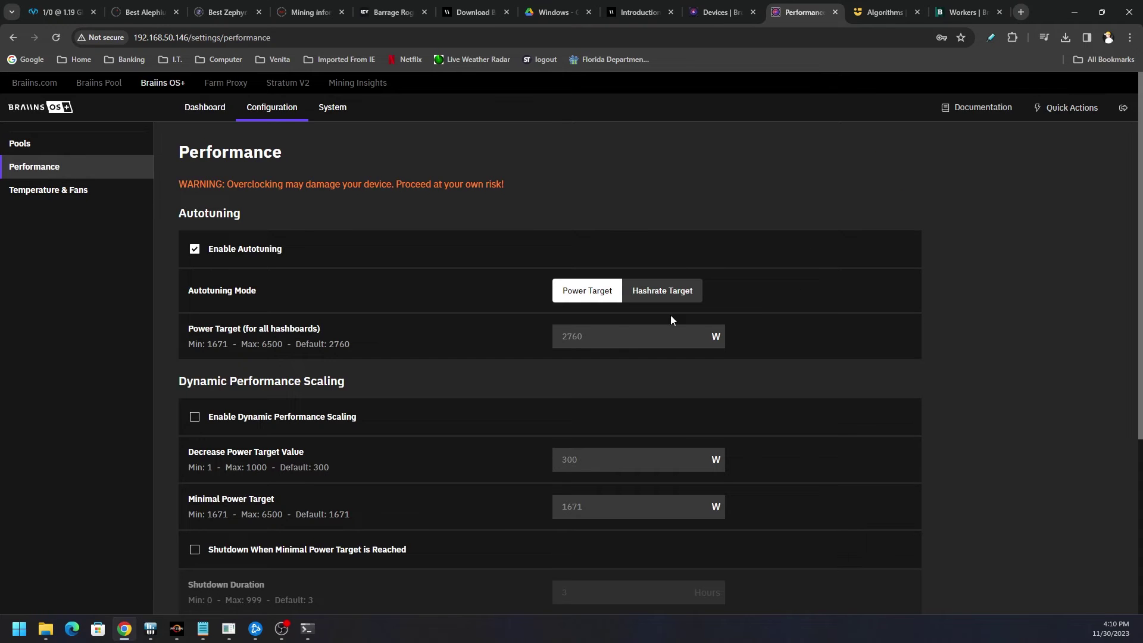
pyautogui.click(620, 339)
pyautogui.write('2')
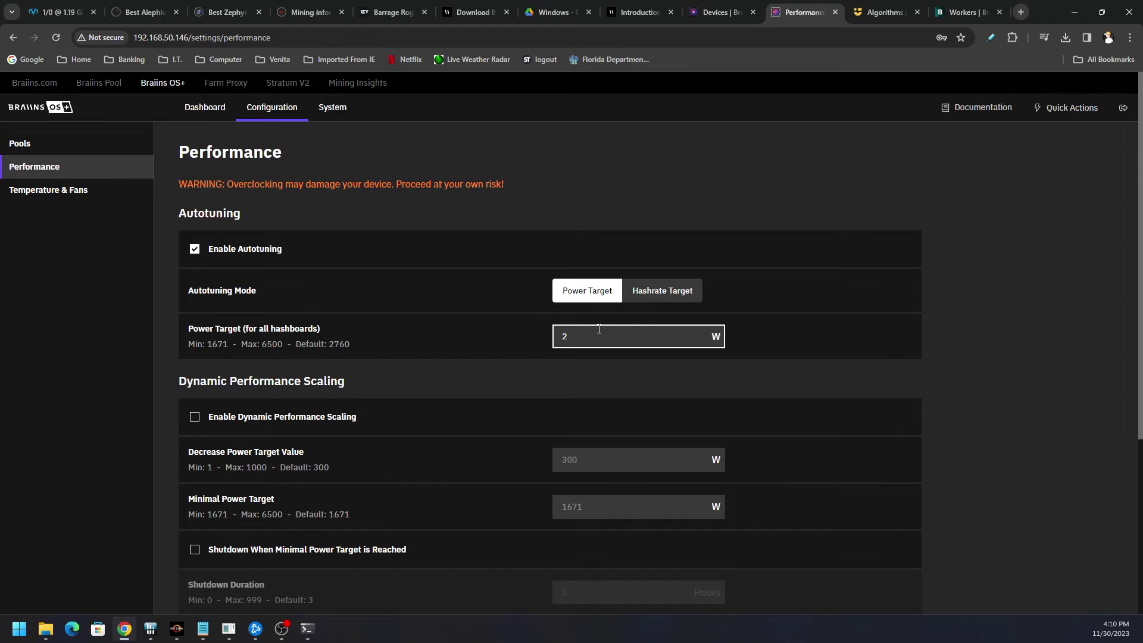
pyautogui.press('BackSpace')
pyautogui.write('2500')
# Step: Enable dynamic performance scaling and save and apply the performance settings
pyautogui.scroll(-1, 998, 373)
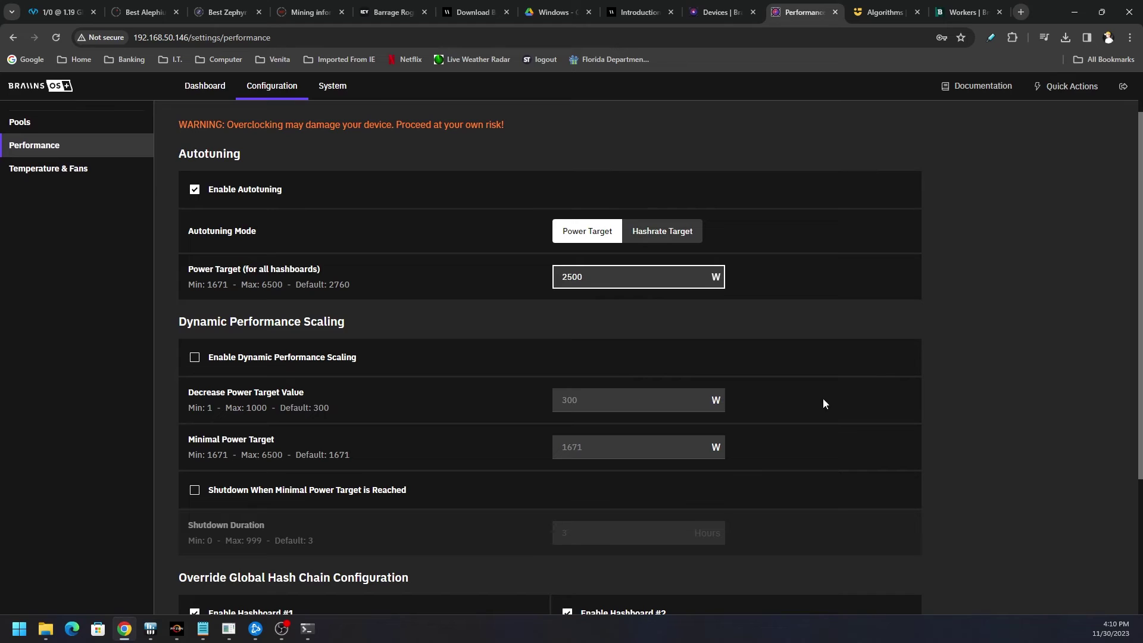
pyautogui.click(196, 359)
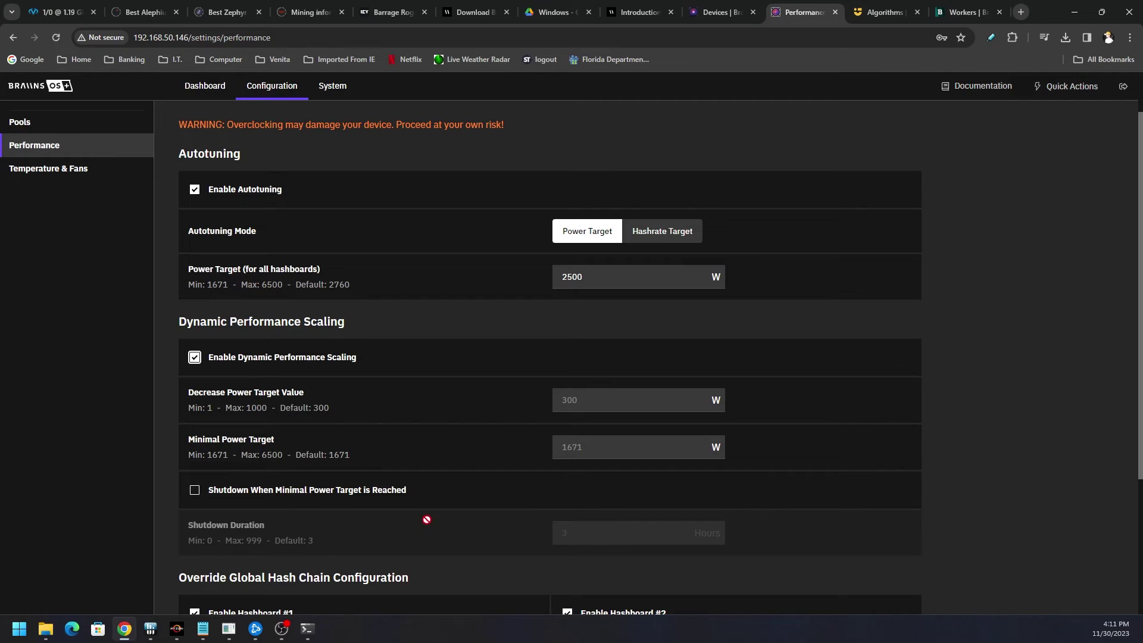
pyautogui.scroll(-2, 547, 506)
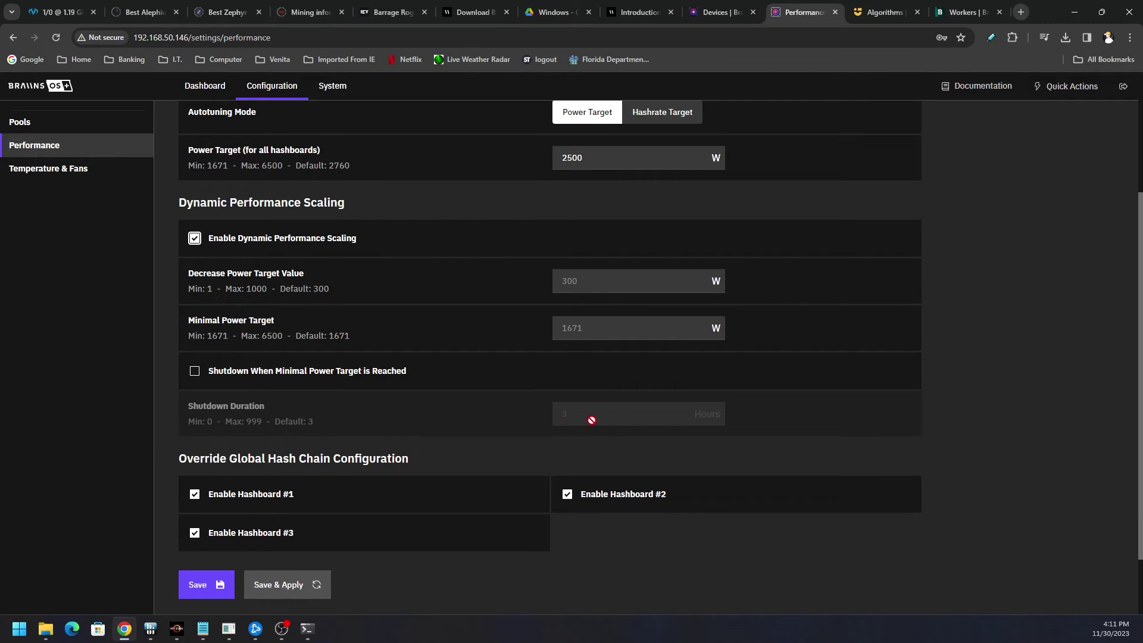
pyautogui.click(195, 495)
pyautogui.click(194, 495)
pyautogui.scroll(3, 442, 569)
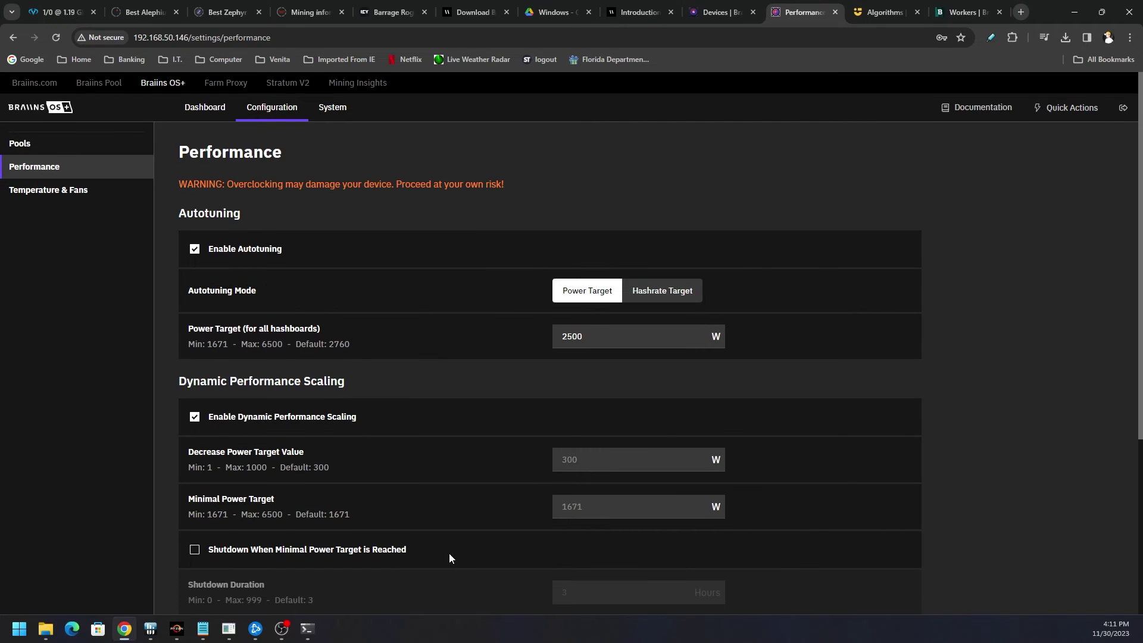
pyautogui.scroll(-3, 449, 552)
pyautogui.click(275, 590)
pyautogui.click(67, 194)
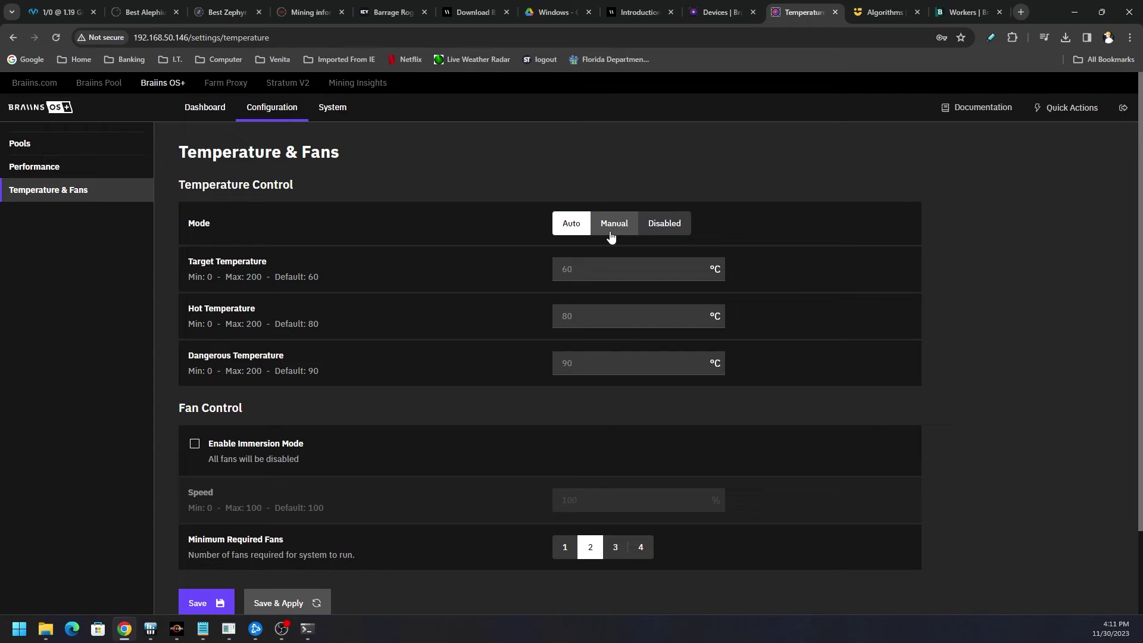
# Step: Keep Auto fan mode with a 65 °C target temperature and save the settings
pyautogui.click(582, 368)
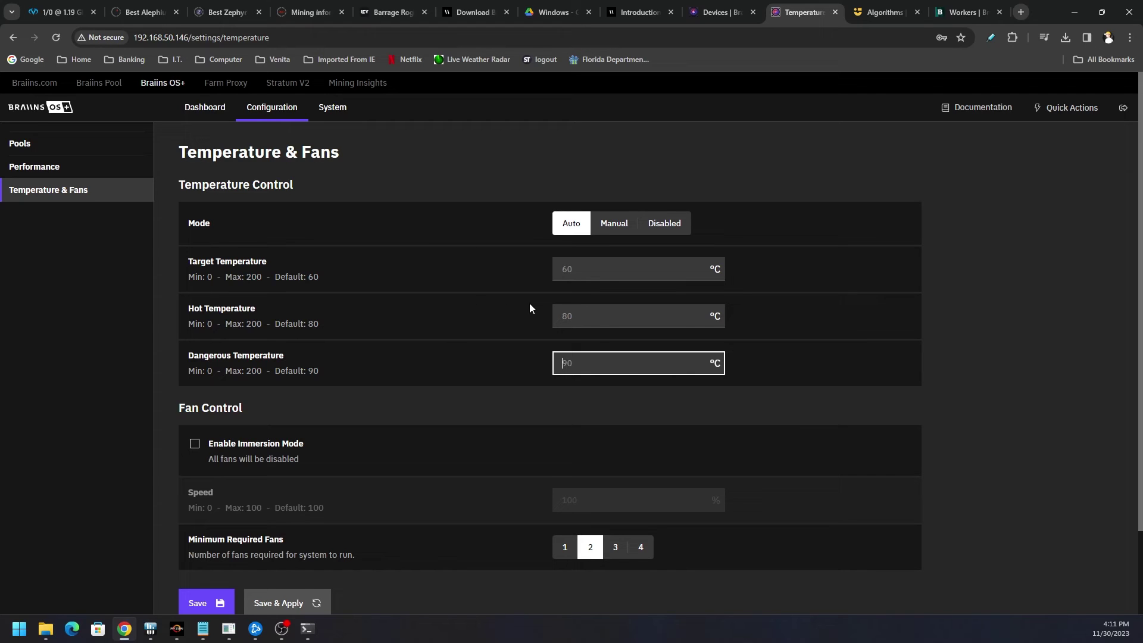
pyautogui.click(575, 271)
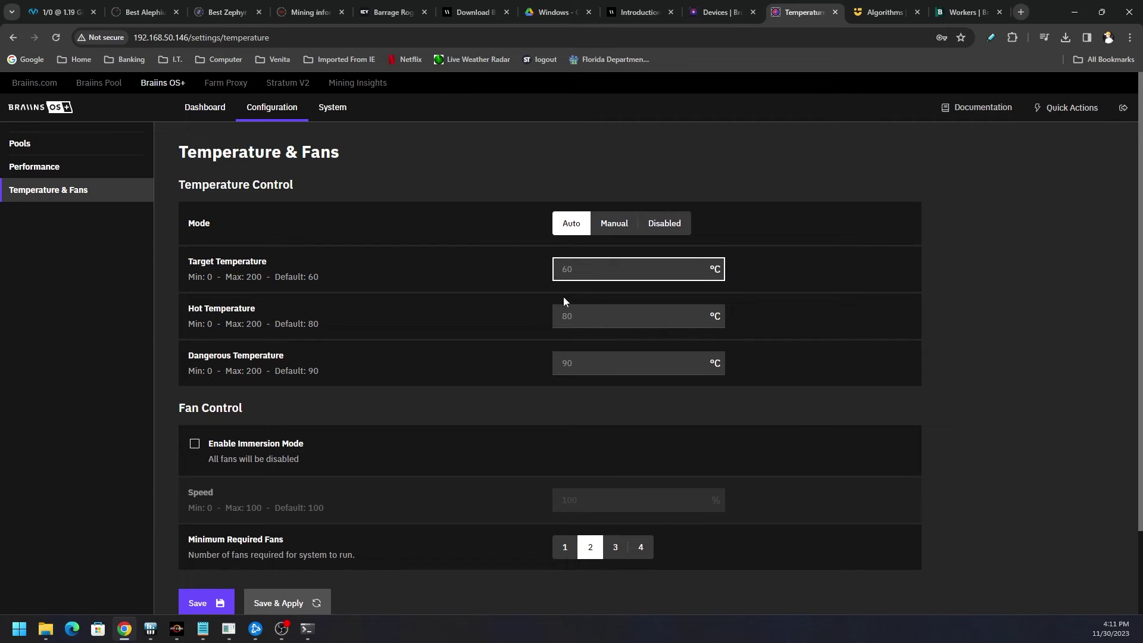
pyautogui.click(587, 316)
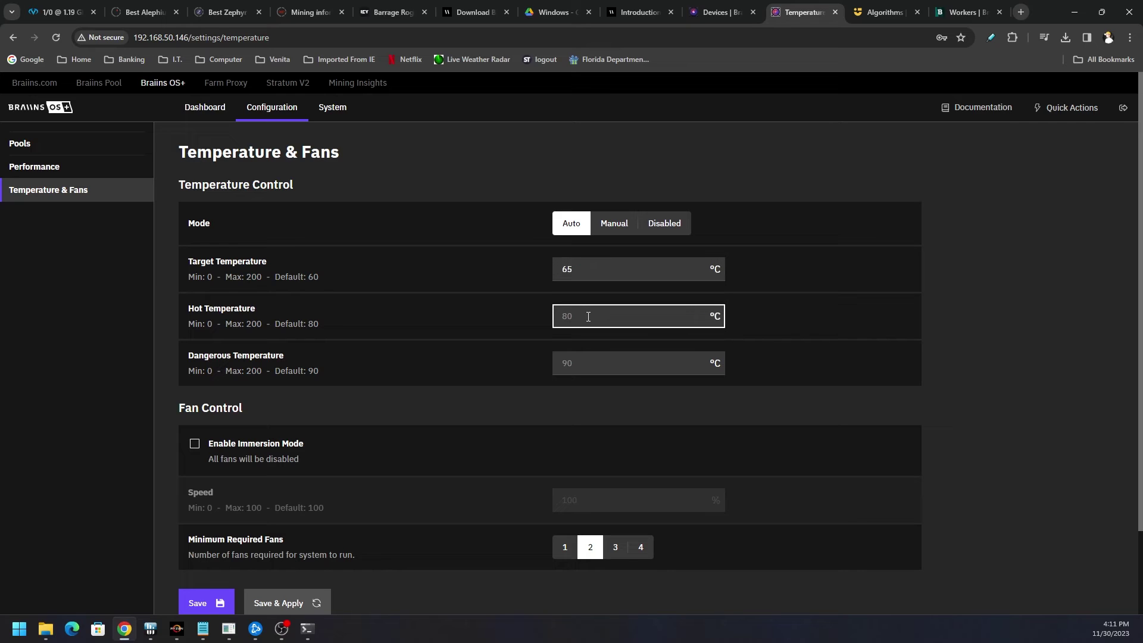
pyautogui.click(590, 365)
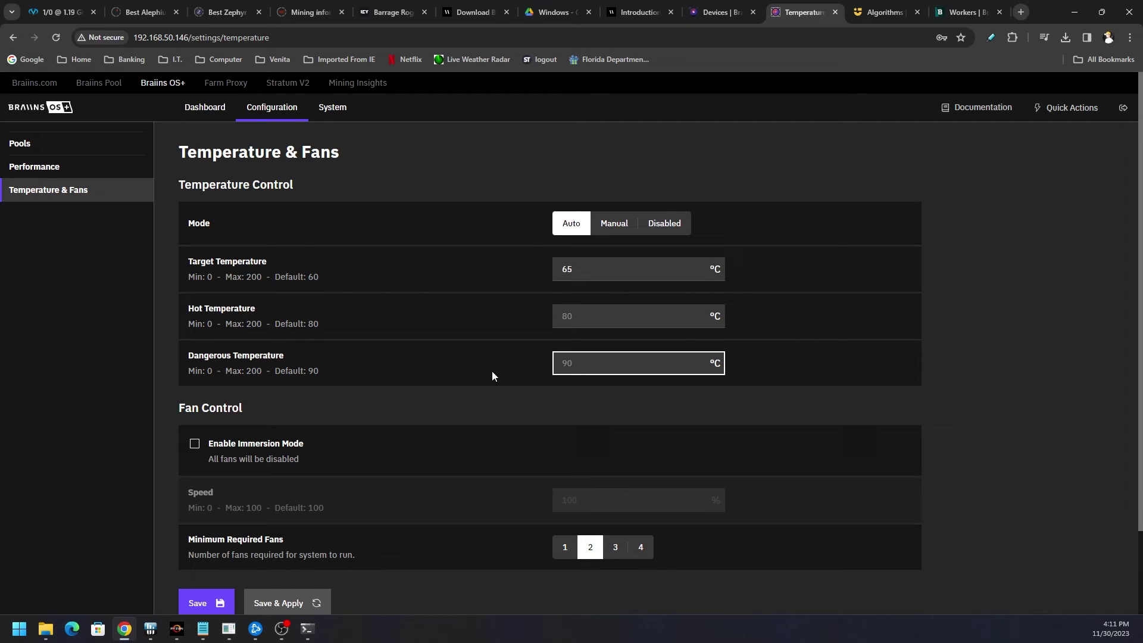
pyautogui.scroll(-1, 493, 374)
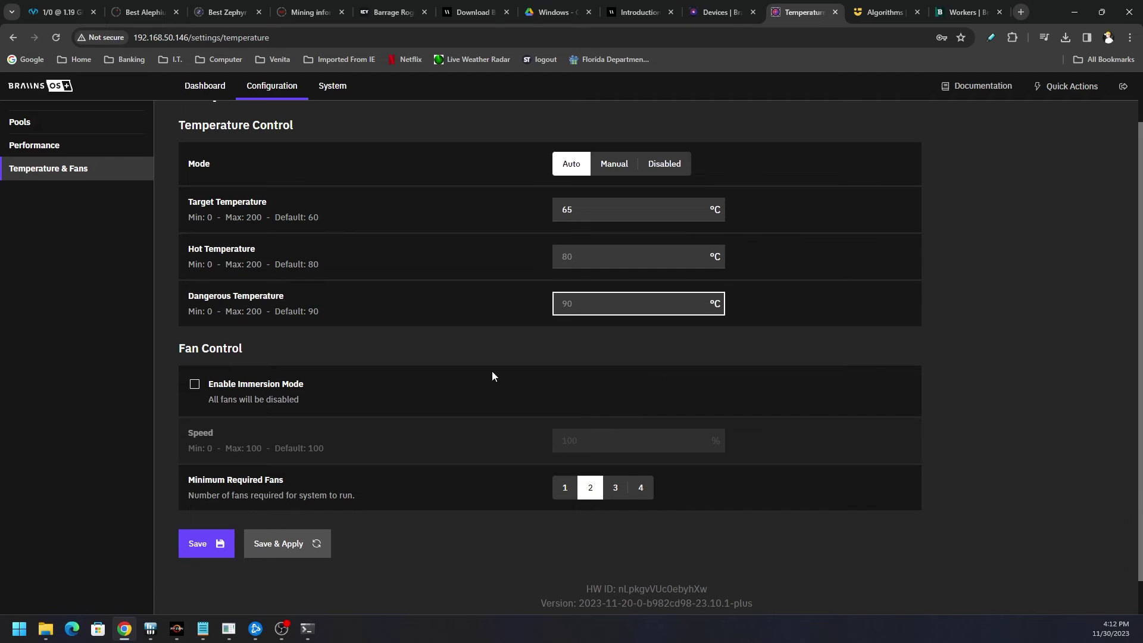
pyautogui.click(193, 393)
pyautogui.rightClick(166, 390)
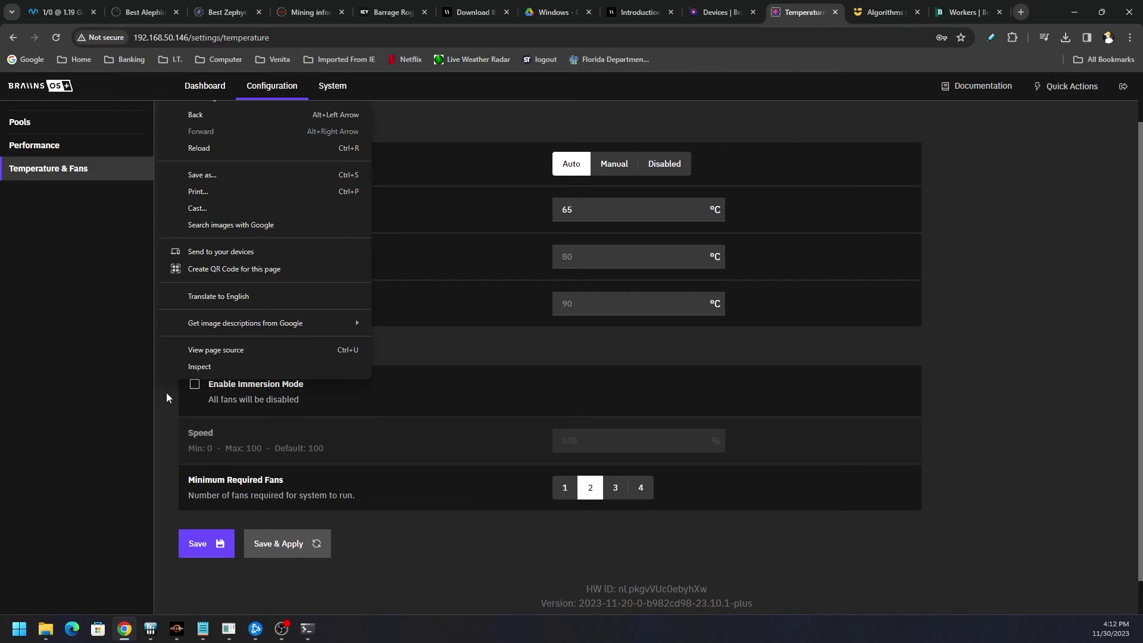
pyautogui.press('Escape')
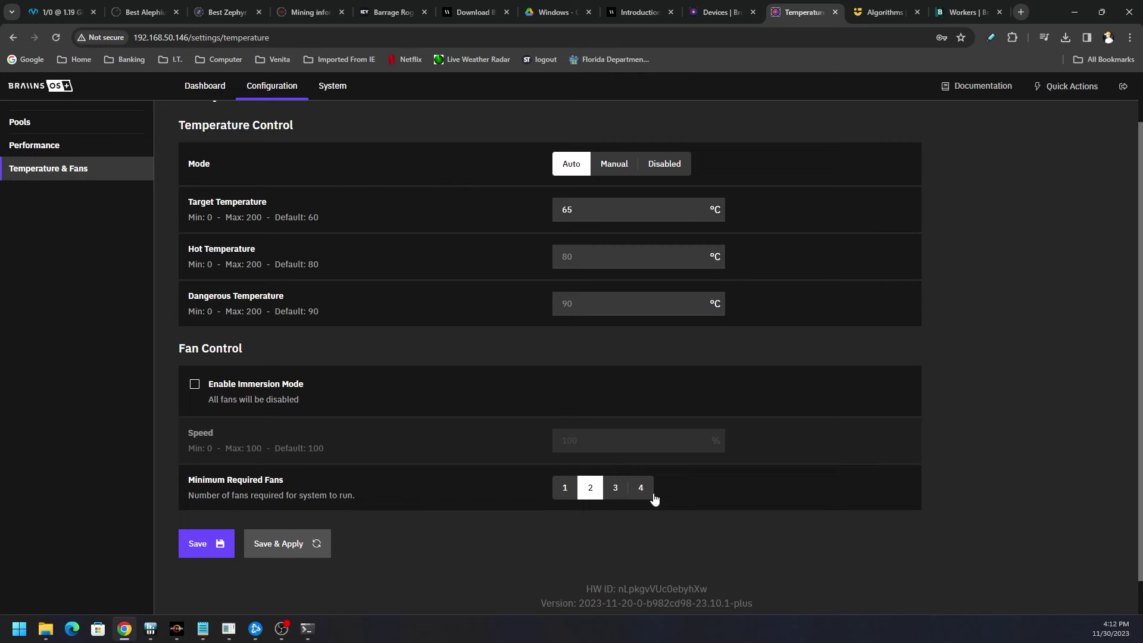
pyautogui.click(216, 554)
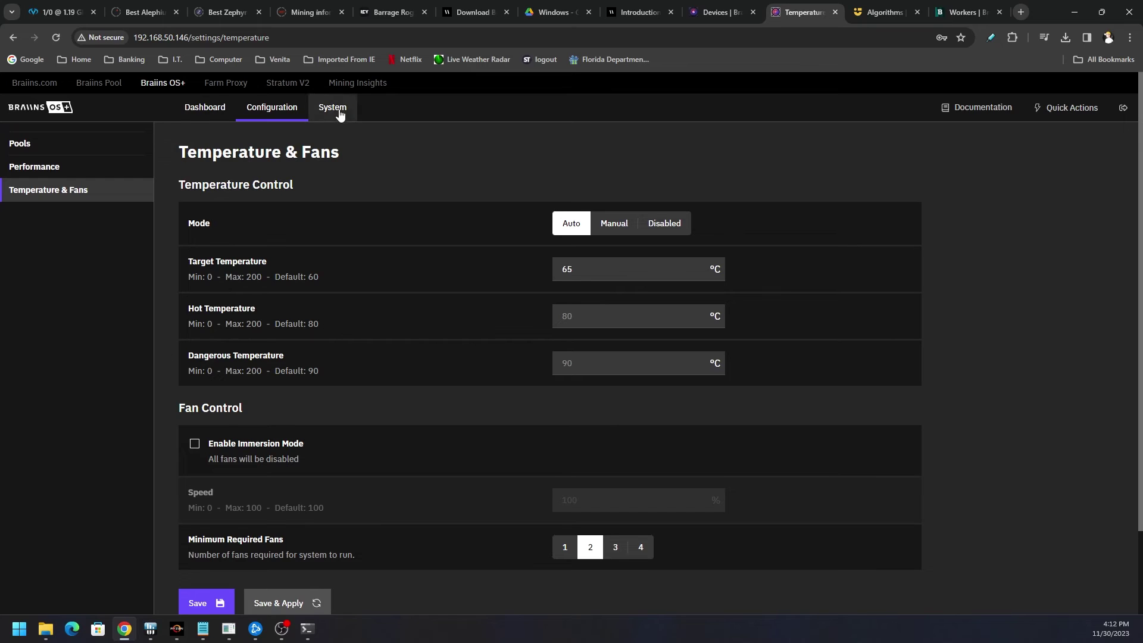
pyautogui.click(333, 109)
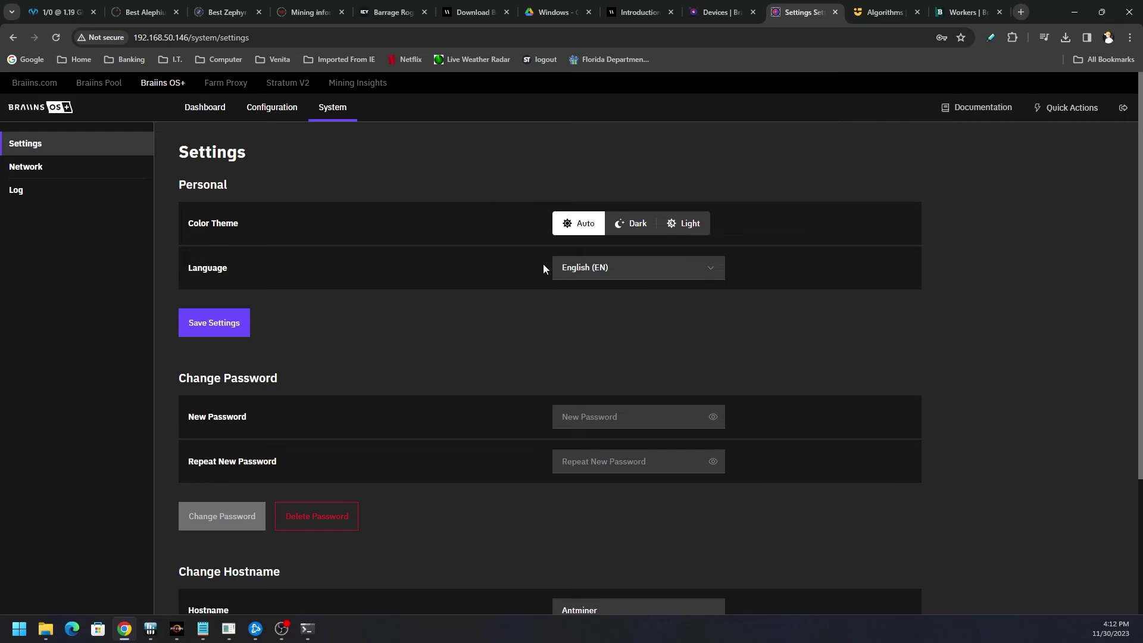
# Step: Replace the hostname Antminer with X19k and apply the change
pyautogui.scroll(-3, 518, 315)
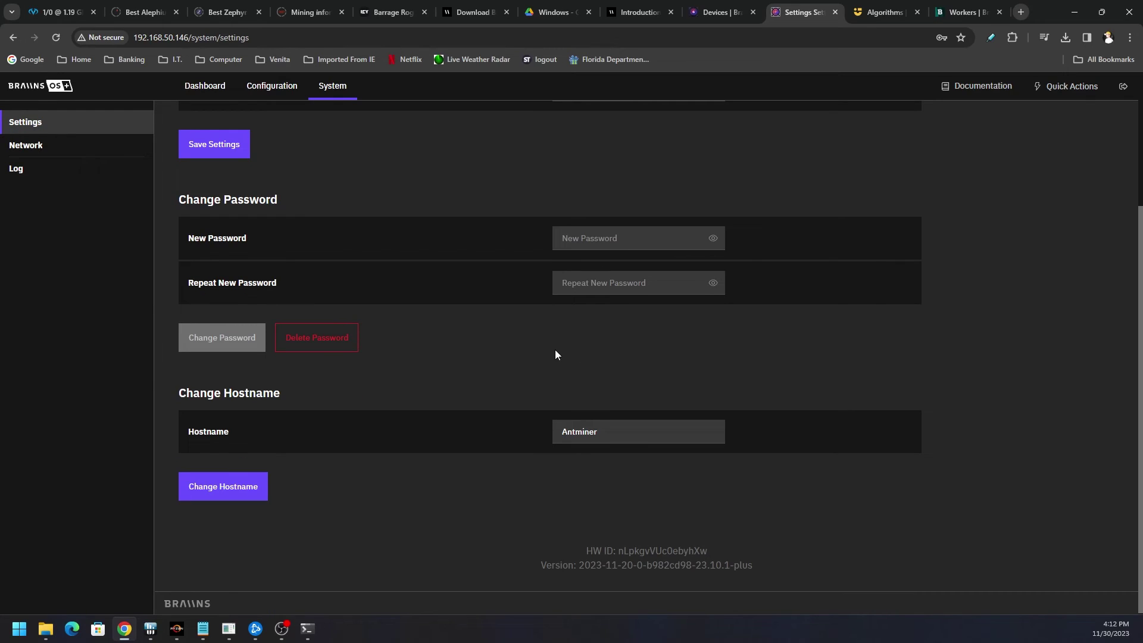
pyautogui.doubleClick(618, 431)
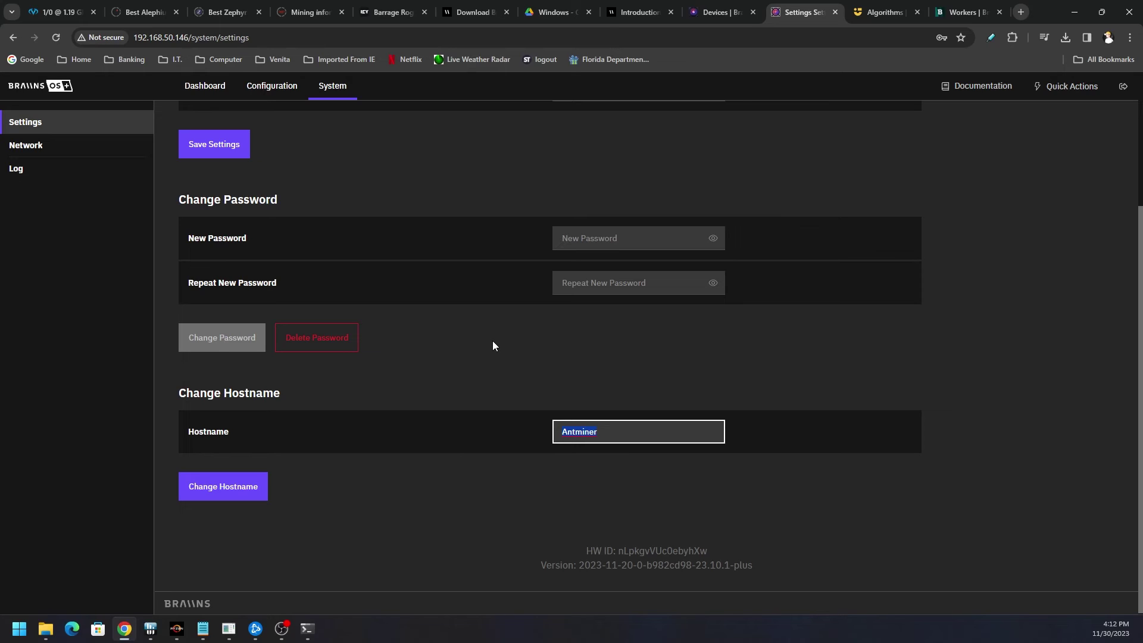
pyautogui.write('X')
pyautogui.press('BackSpace')
pyautogui.write('X19k')
pyautogui.click(226, 488)
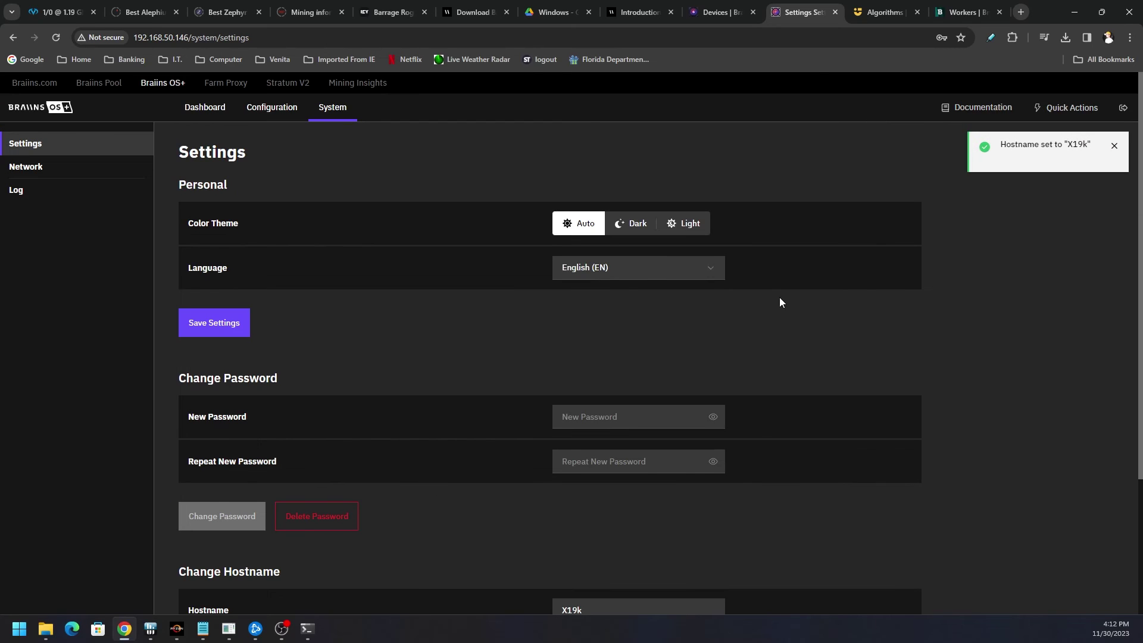
pyautogui.click(37, 167)
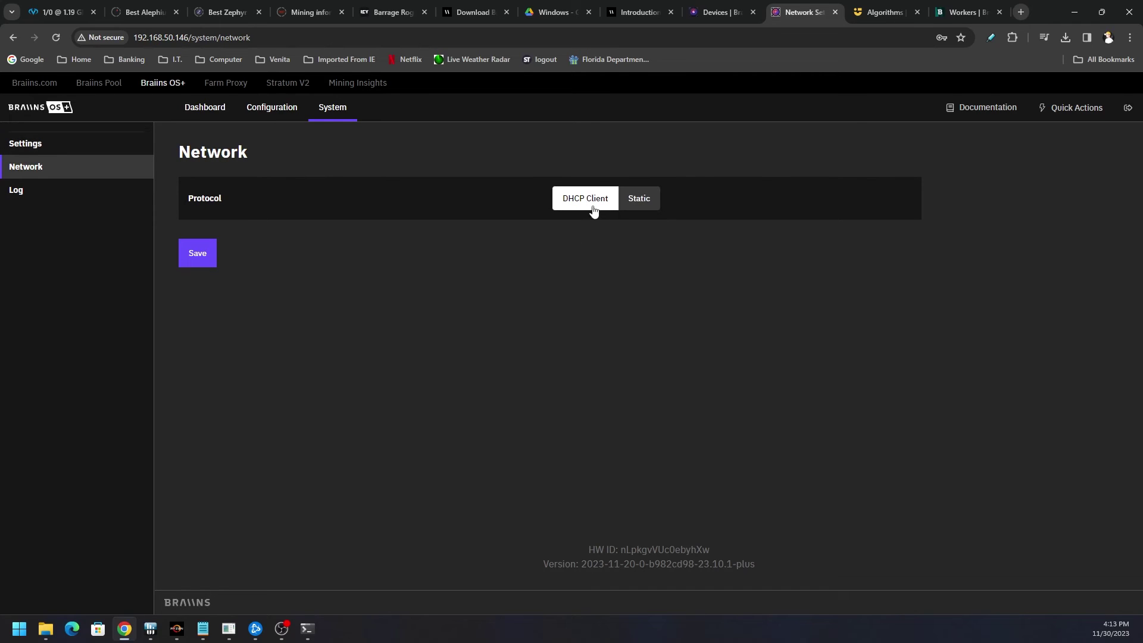
# Step: Open the miner logs and view the BOSMINER, MONITOR, BOSER, SYSLOG and DMESG tabs
pyautogui.click(26, 191)
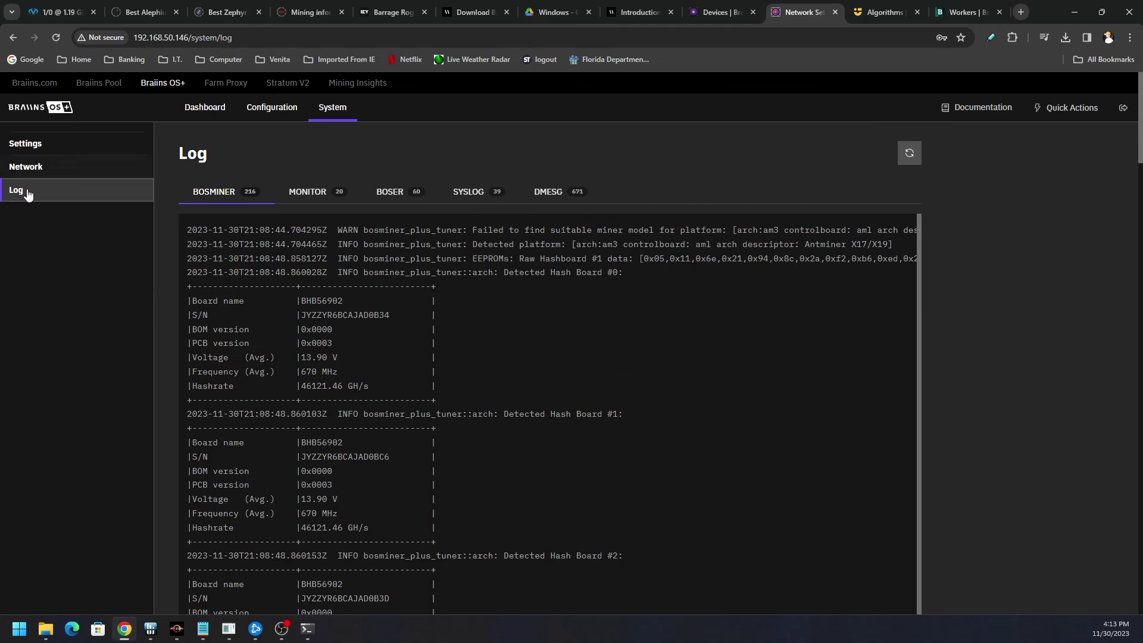
pyautogui.scroll(-4, 1071, 312)
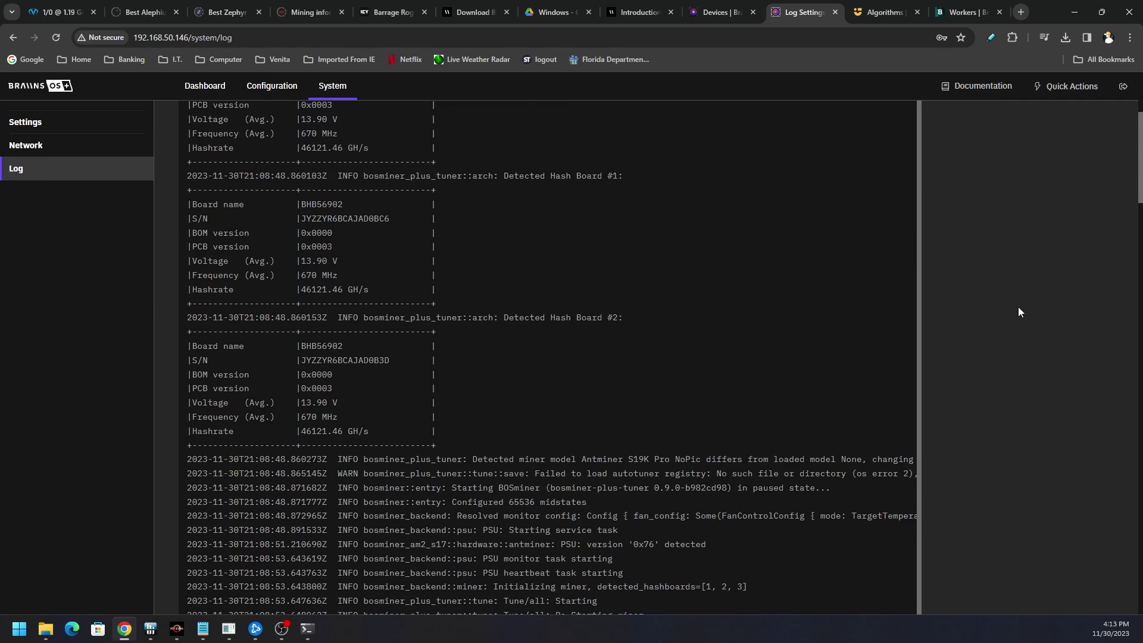
pyautogui.scroll(4, 1001, 313)
pyautogui.click(330, 198)
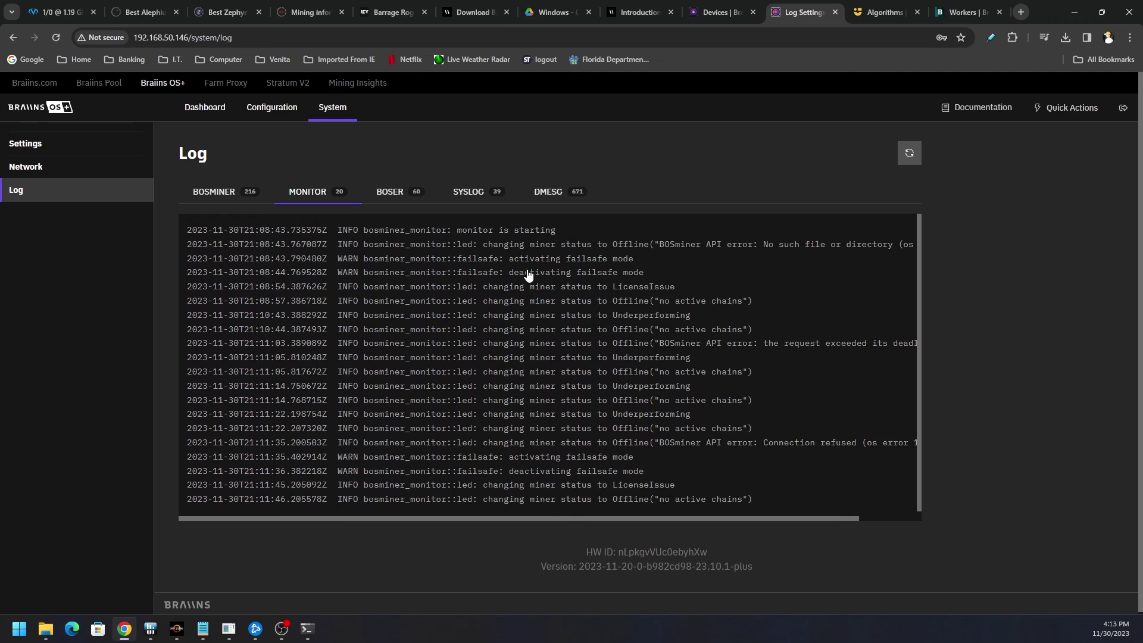
pyautogui.click(396, 193)
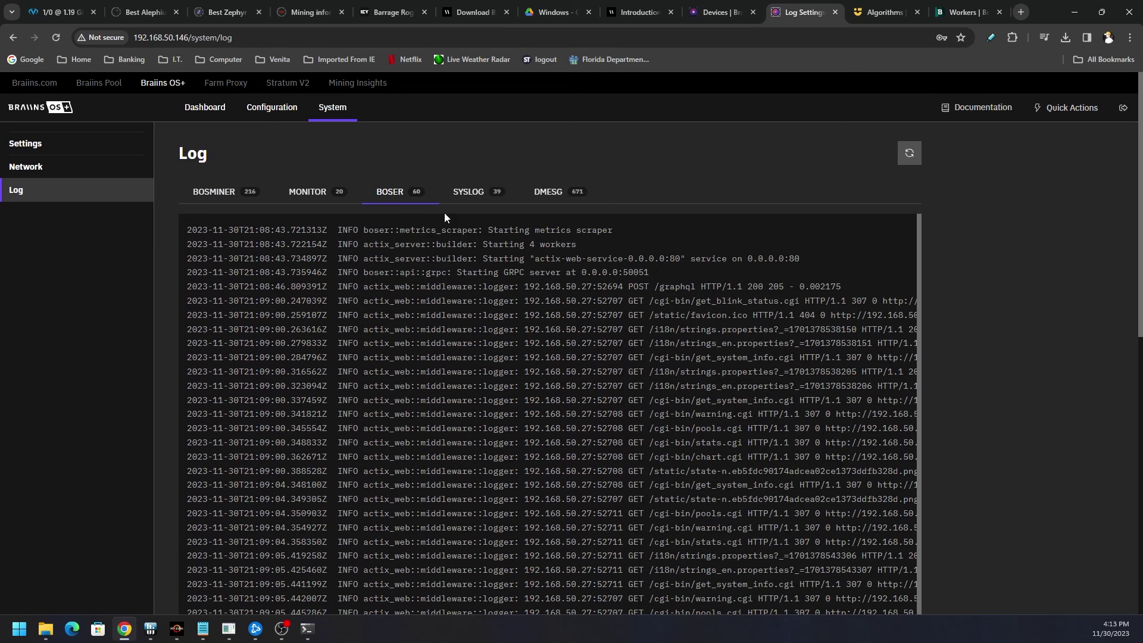
pyautogui.click(474, 193)
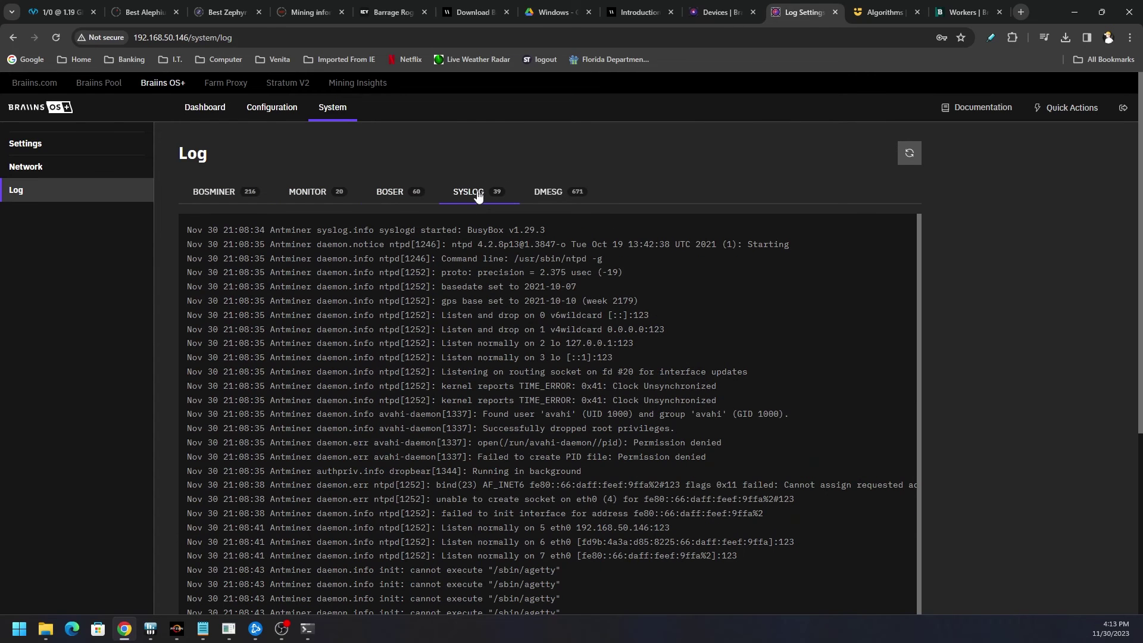
pyautogui.click(554, 198)
pyautogui.scroll(-15, 1084, 457)
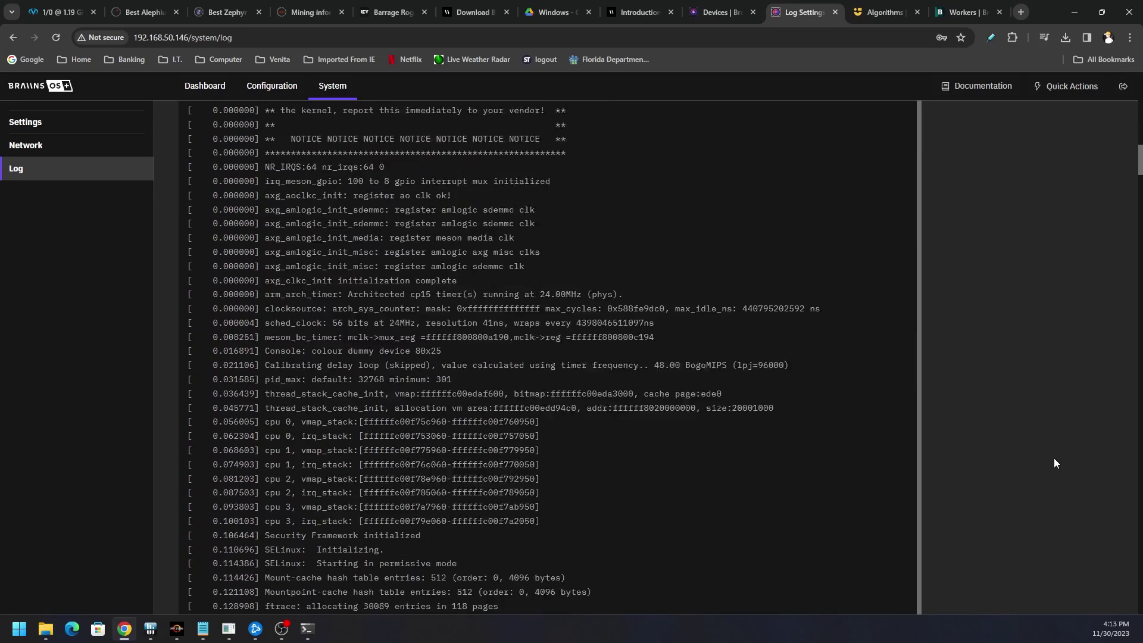
pyautogui.scroll(-20, 1120, 456)
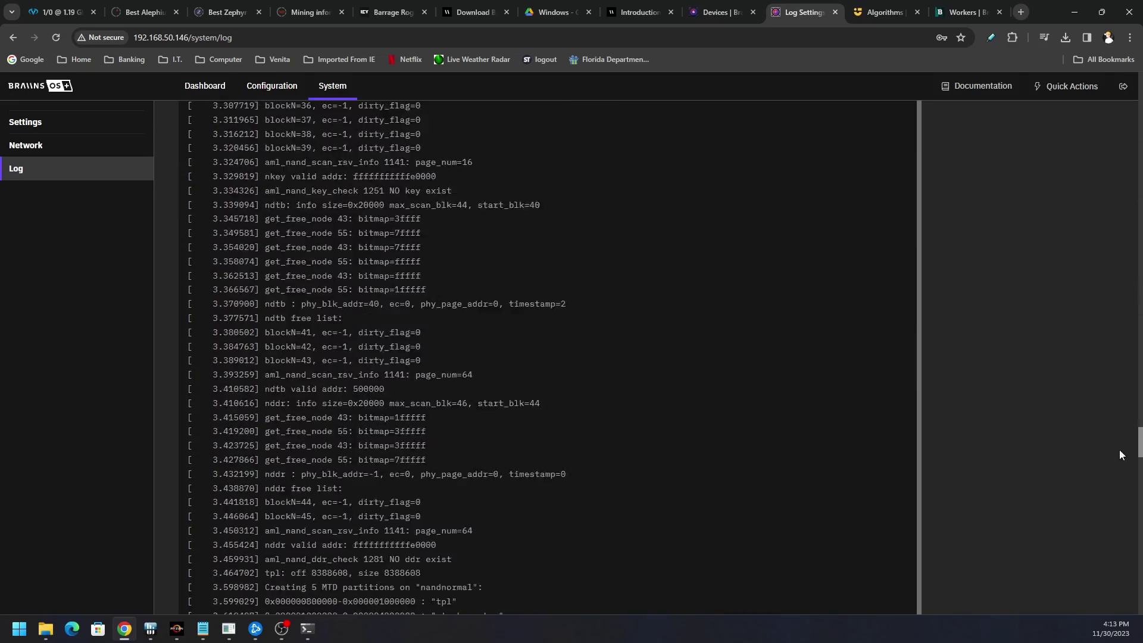
pyautogui.scroll(-20, 1121, 455)
pyautogui.scroll(20, 1077, 128)
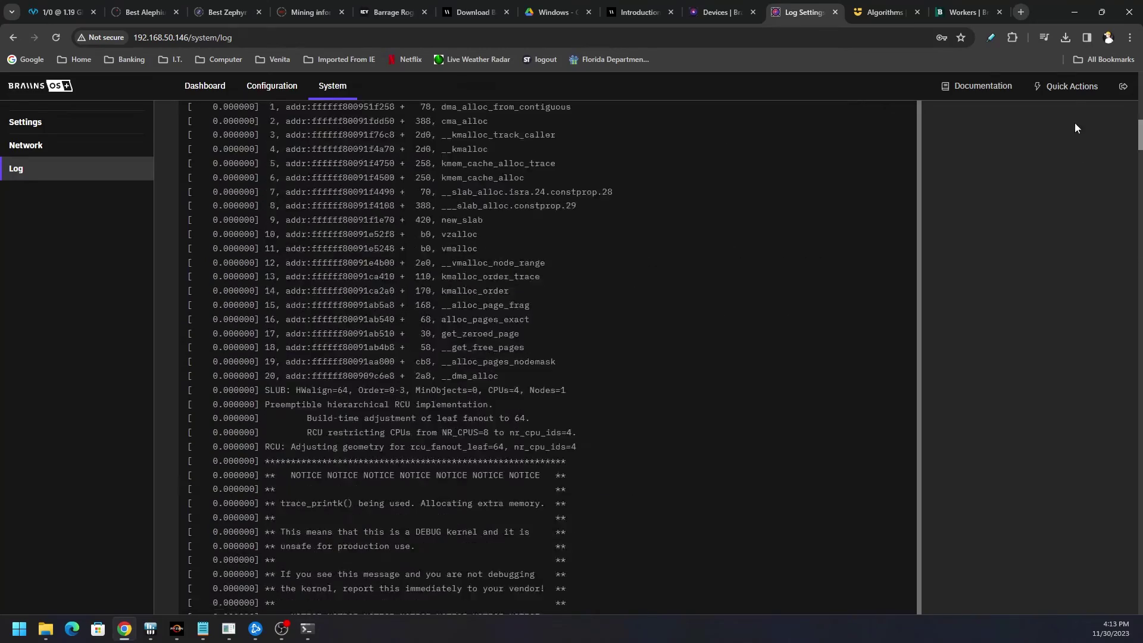
pyautogui.scroll(10, 1072, 128)
pyautogui.scroll(-15, 976, 141)
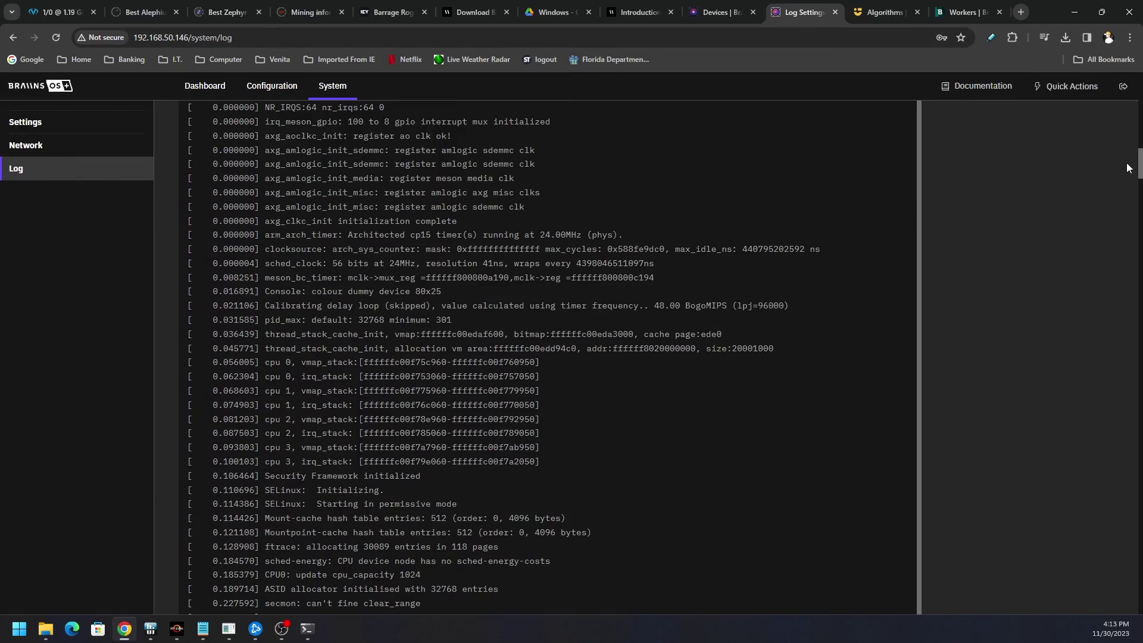
pyautogui.scroll(15, 1128, 168)
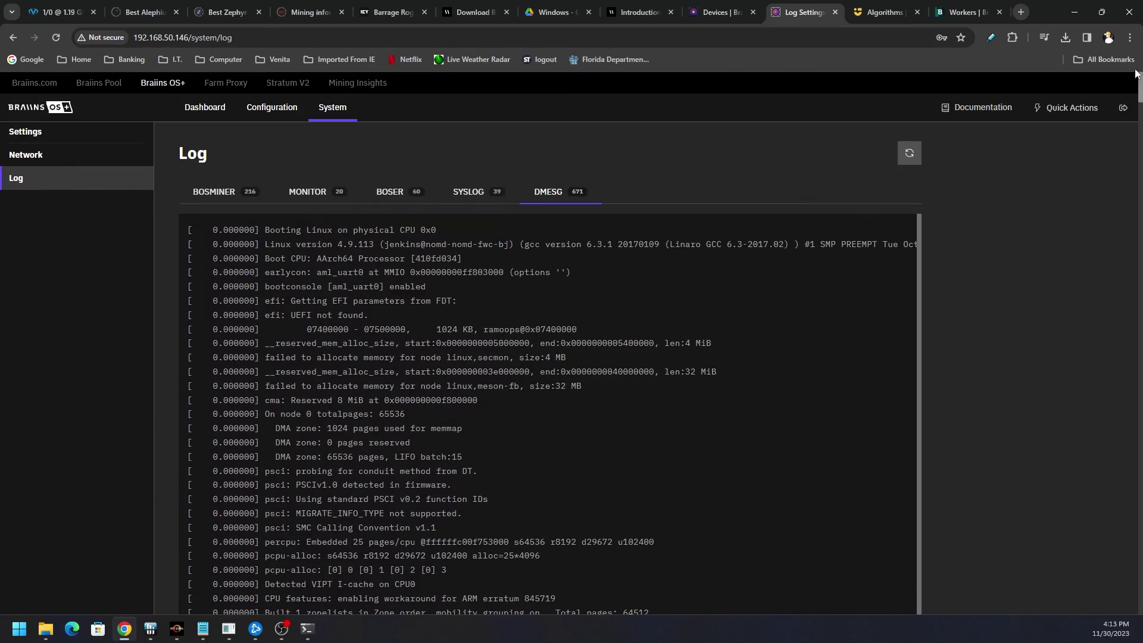
# Step: Recheck the BOSMINER, MONITOR, BOSER and SYSLOG logs before returning to System Settings
pyautogui.click(237, 192)
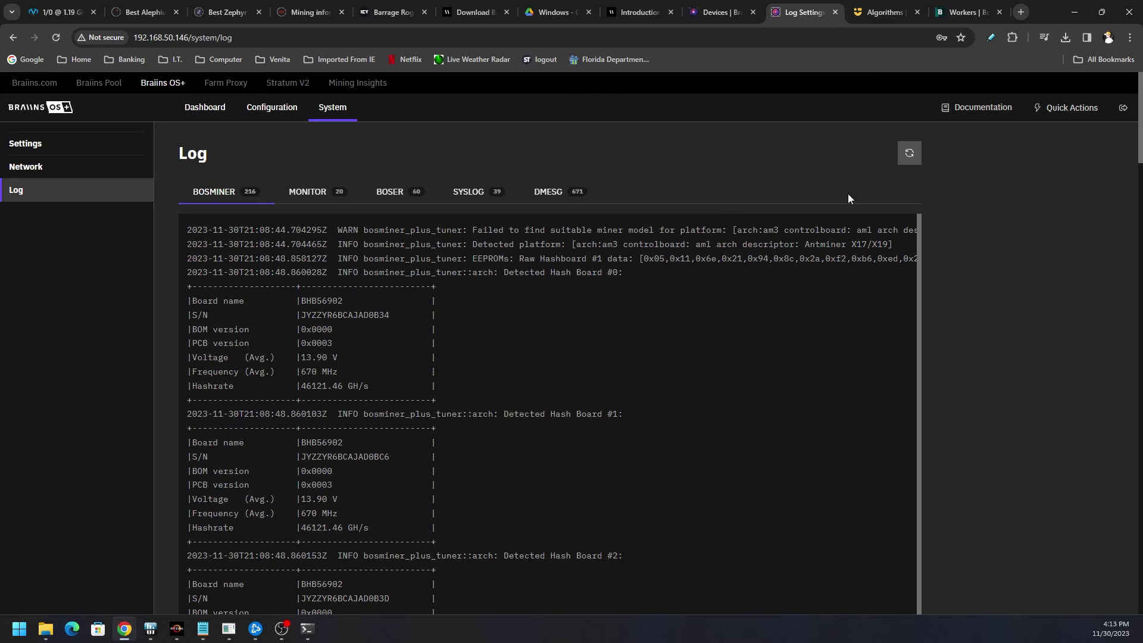
pyautogui.click(1103, 113)
pyautogui.scroll(-8, 938, 394)
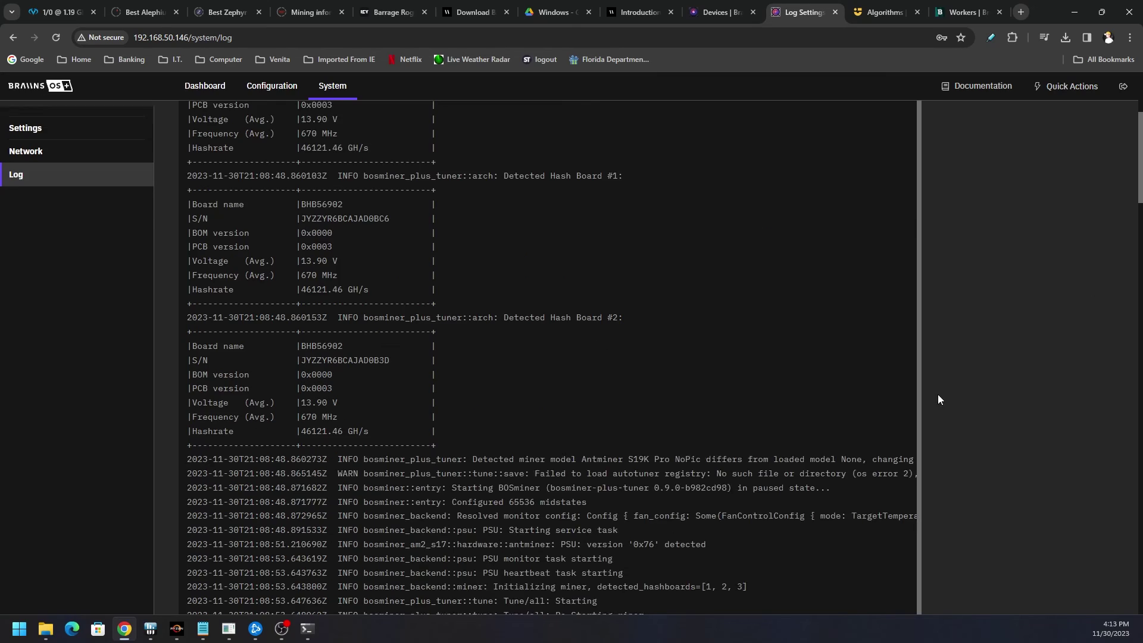
pyautogui.moveTo(1140, 182); pyautogui.dragTo(1102, 52)
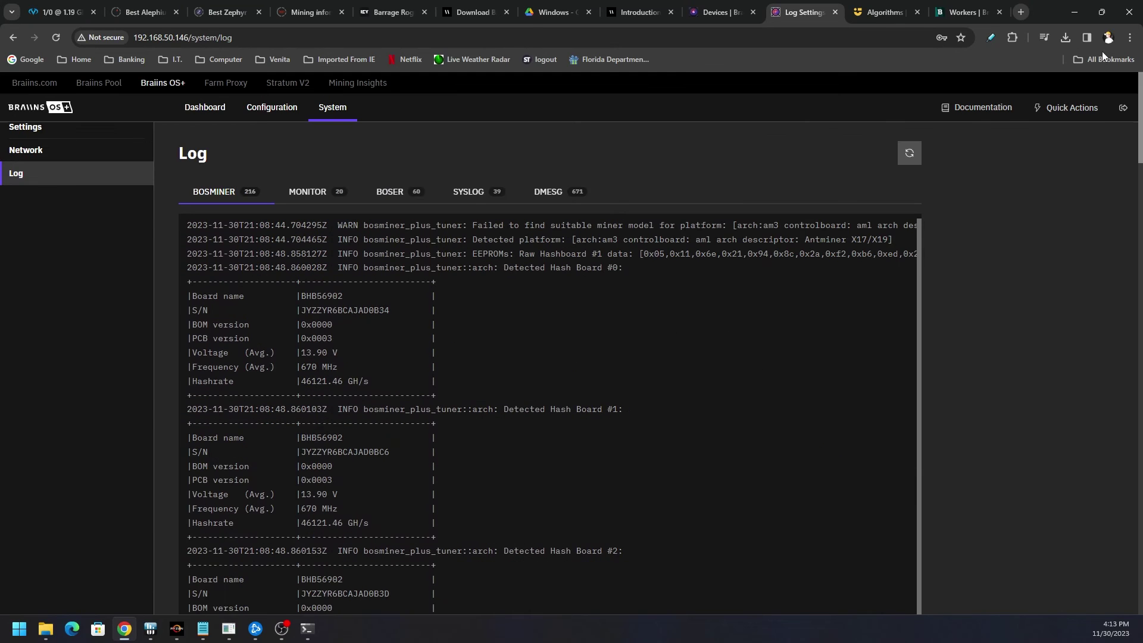
pyautogui.click(319, 197)
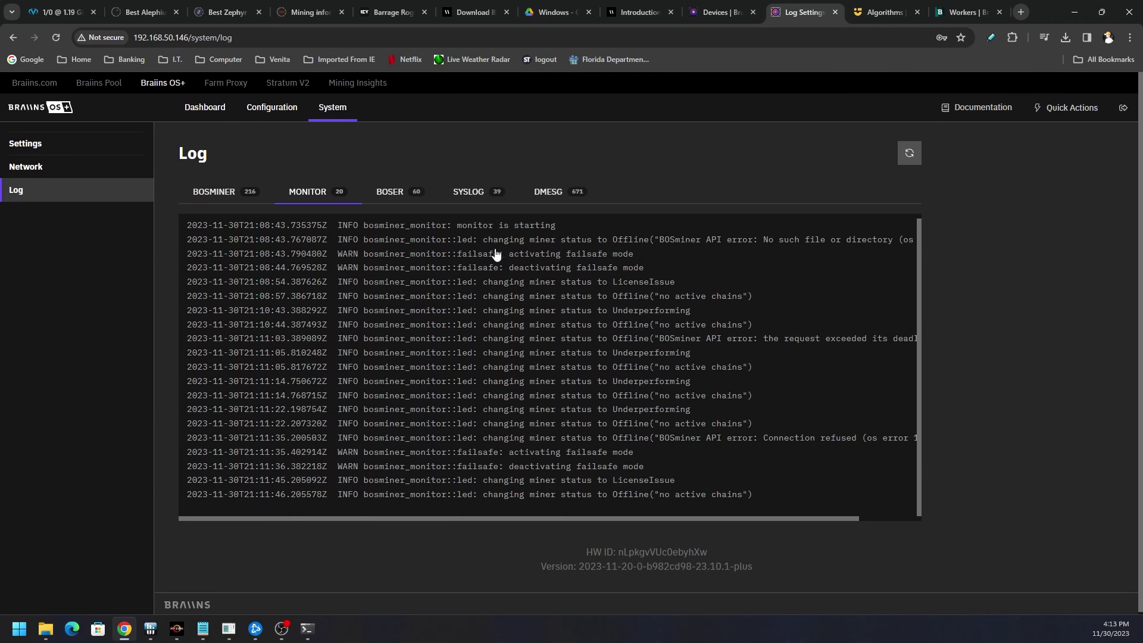
pyautogui.click(390, 190)
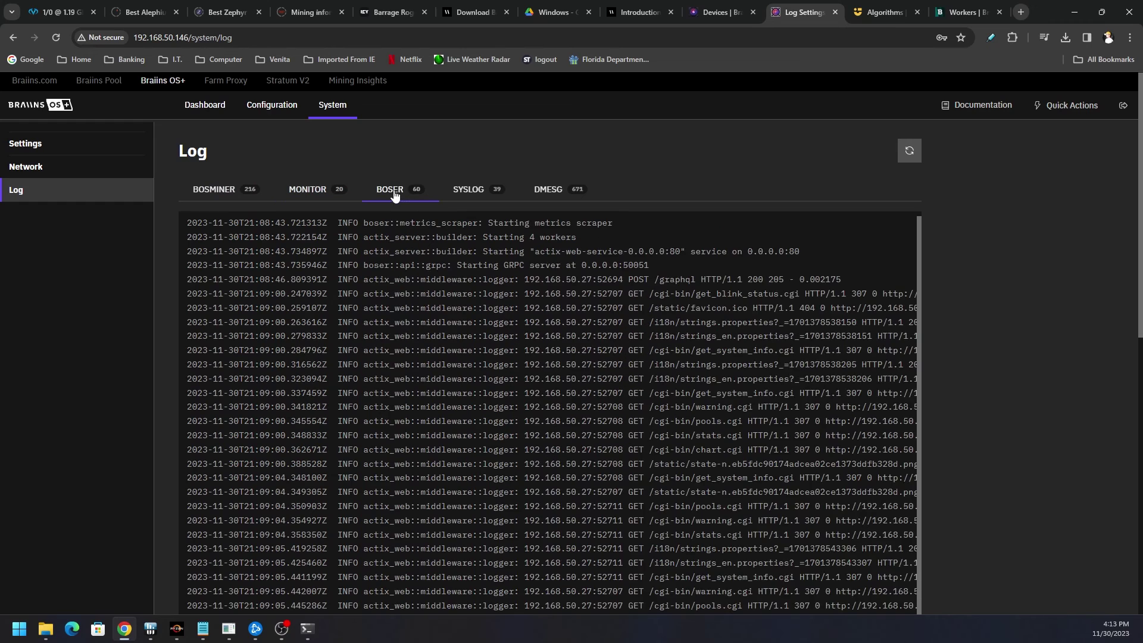
pyautogui.click(468, 189)
pyautogui.click(232, 191)
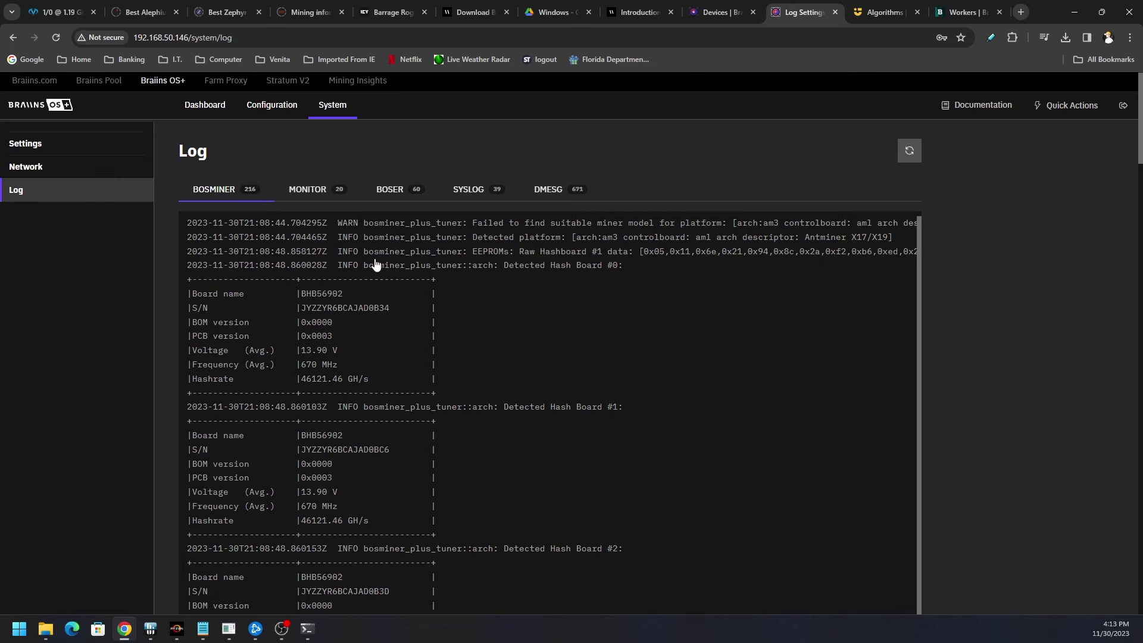
pyautogui.click(56, 147)
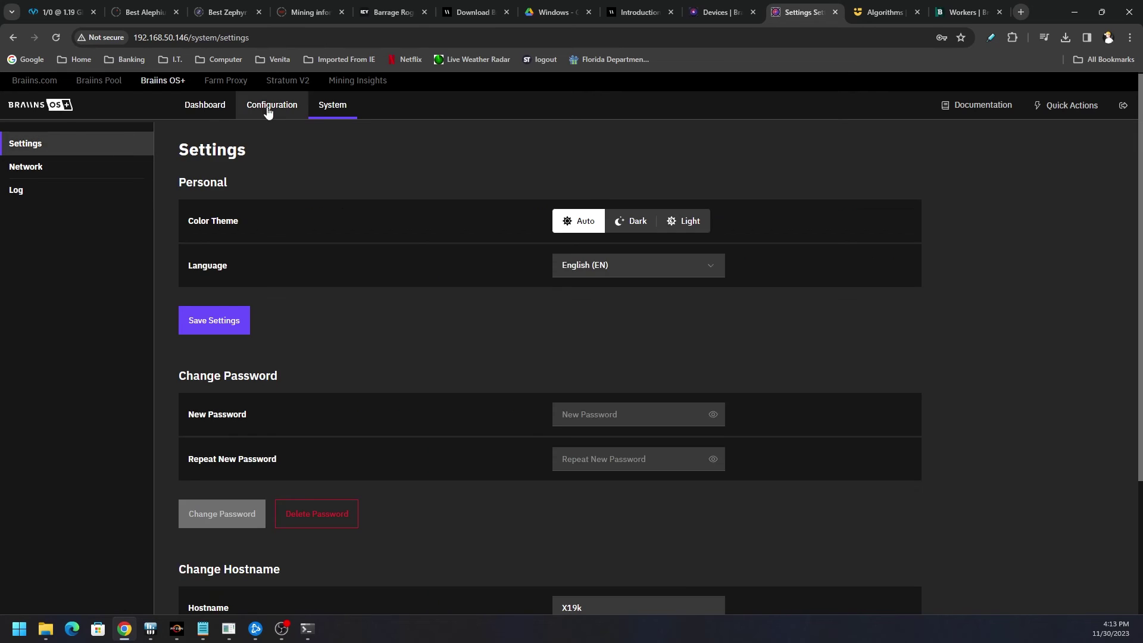
# Step: Review the 2500 W power target and minimal power target values in Performance settings
pyautogui.click(205, 105)
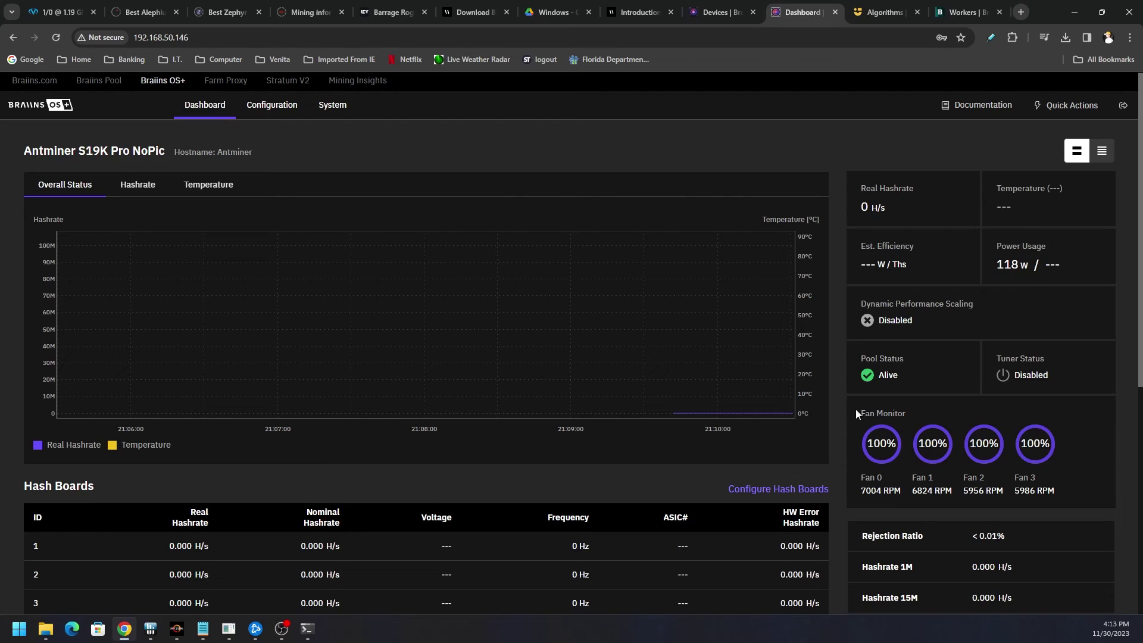
pyautogui.scroll(-7, 856, 409)
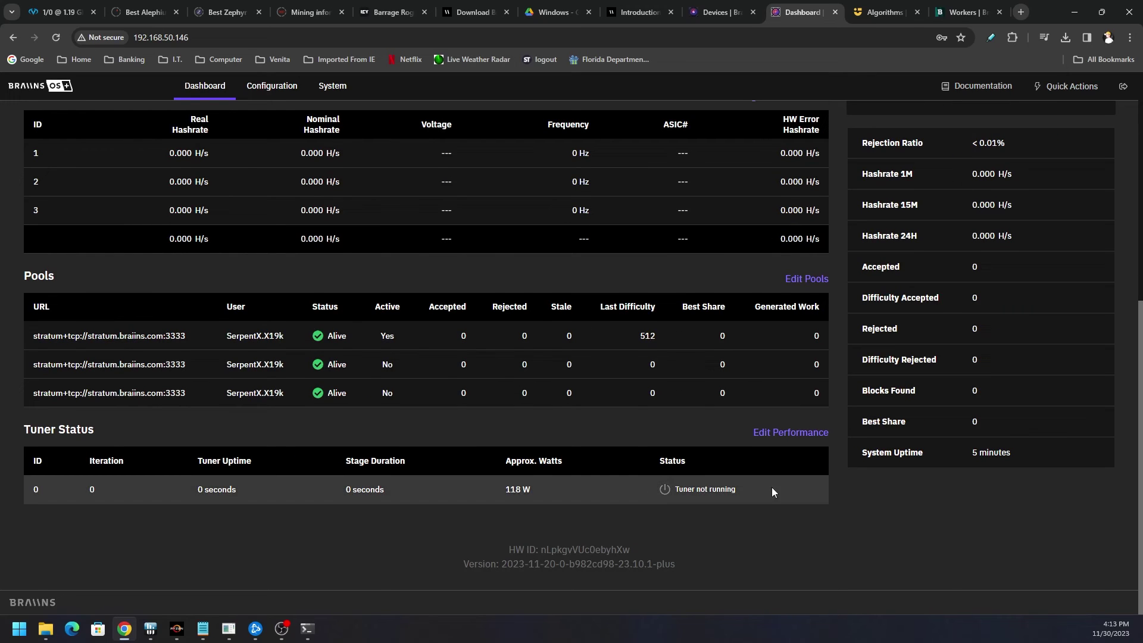
pyautogui.click(800, 434)
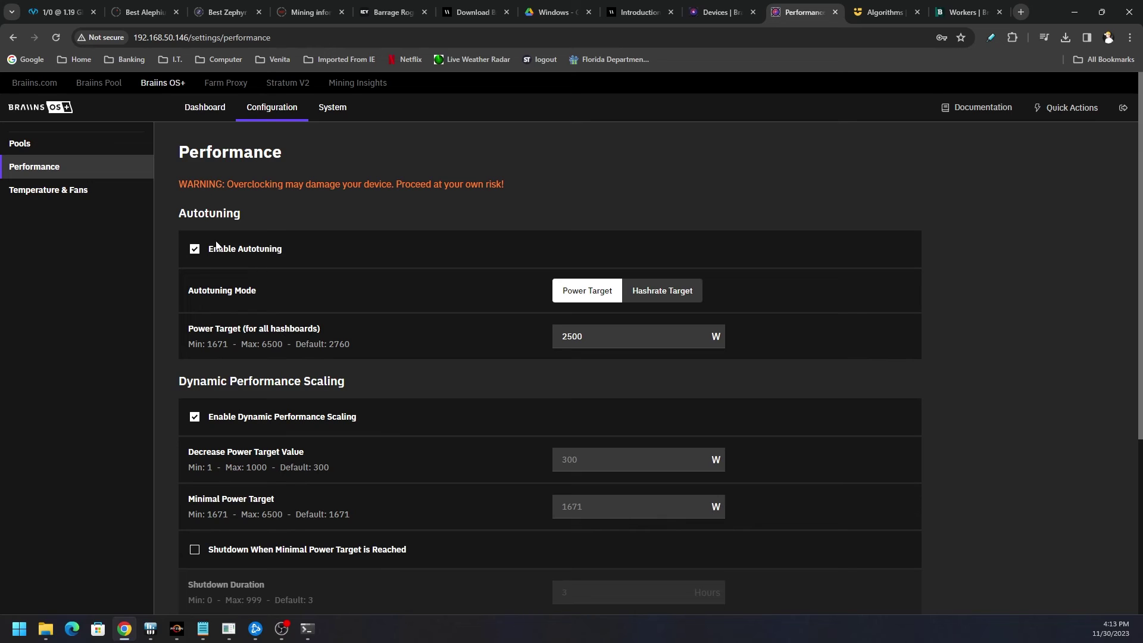
pyautogui.doubleClick(630, 337)
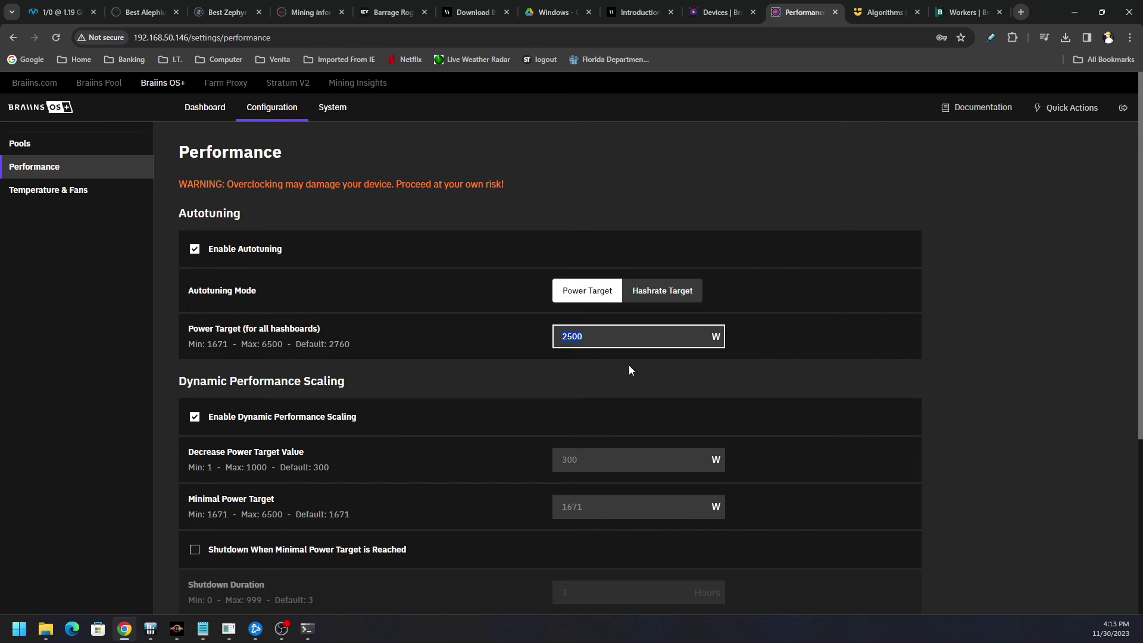
pyautogui.scroll(-1, 634, 358)
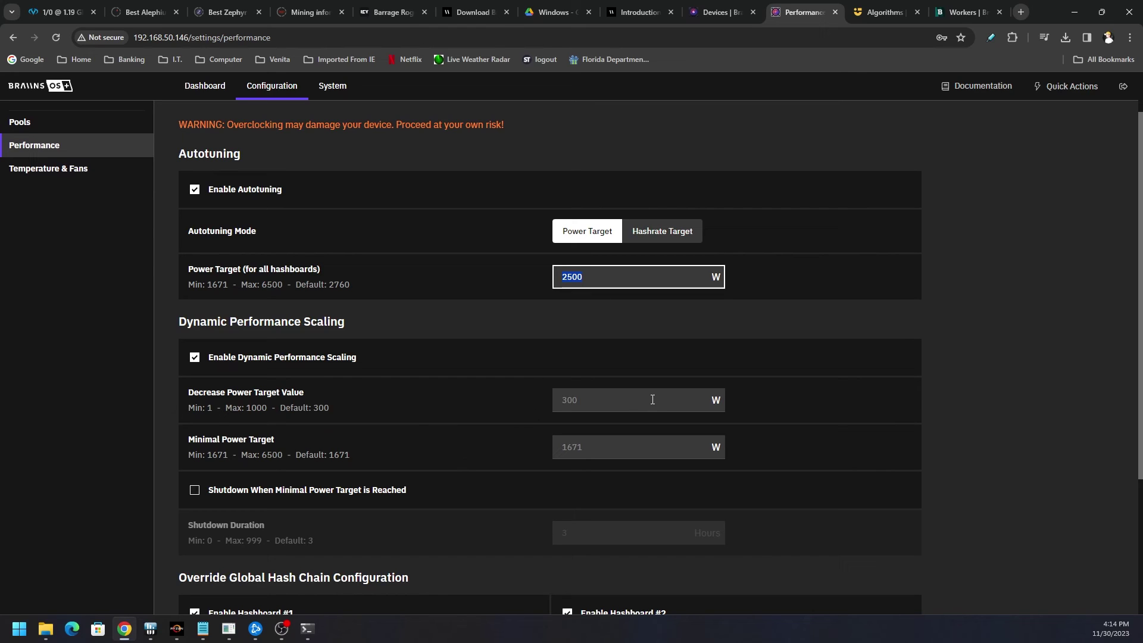
pyautogui.click(621, 408)
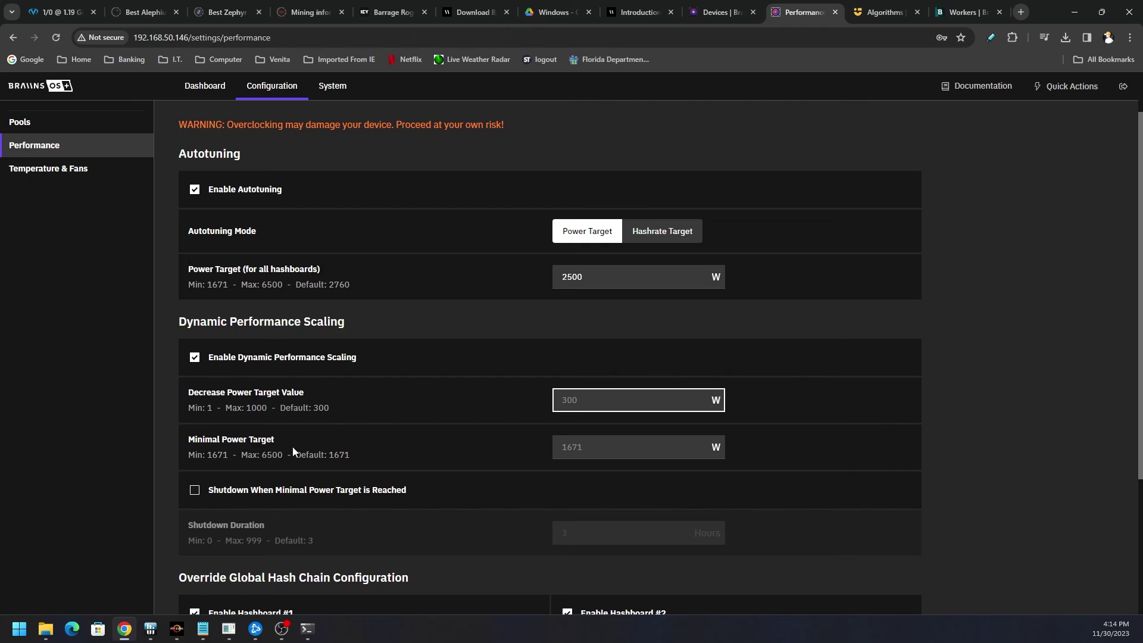
pyautogui.click(596, 451)
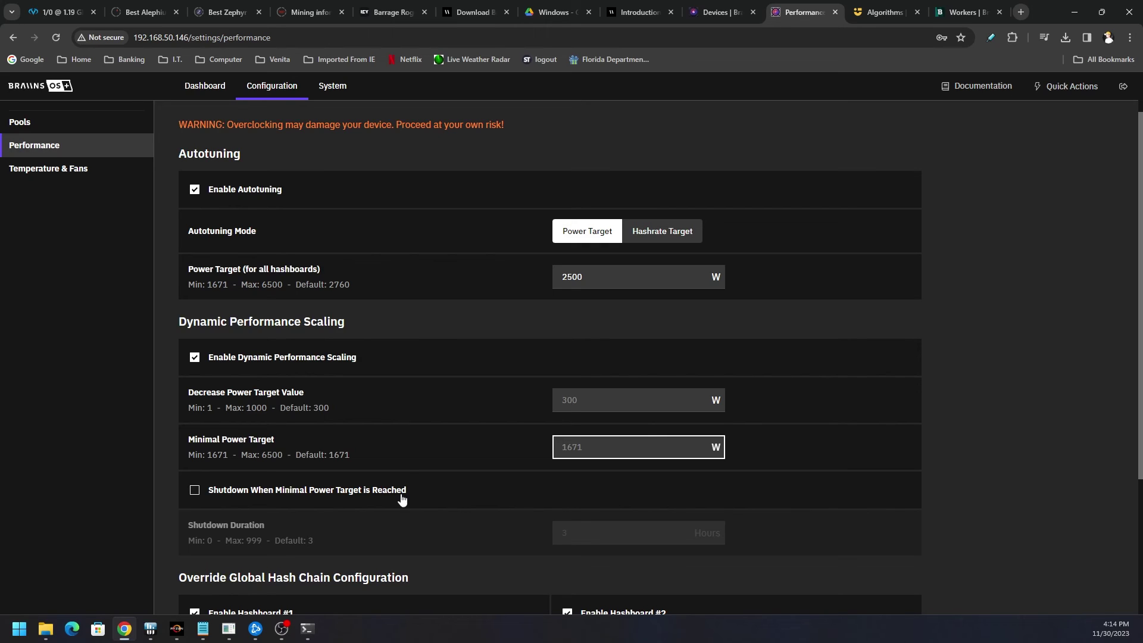
# Step: Try enabling shutdown at minimal power target with a 1-hour duration, then leave it disabled
pyautogui.click(195, 491)
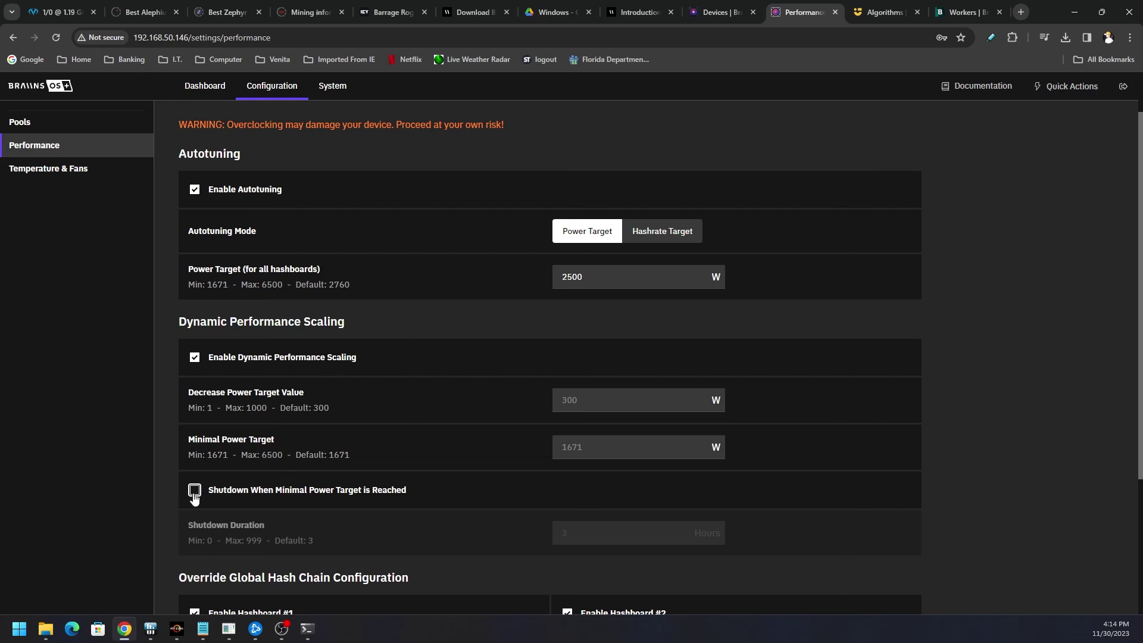
pyautogui.rightClick(192, 495)
pyautogui.click(193, 498)
pyautogui.click(195, 492)
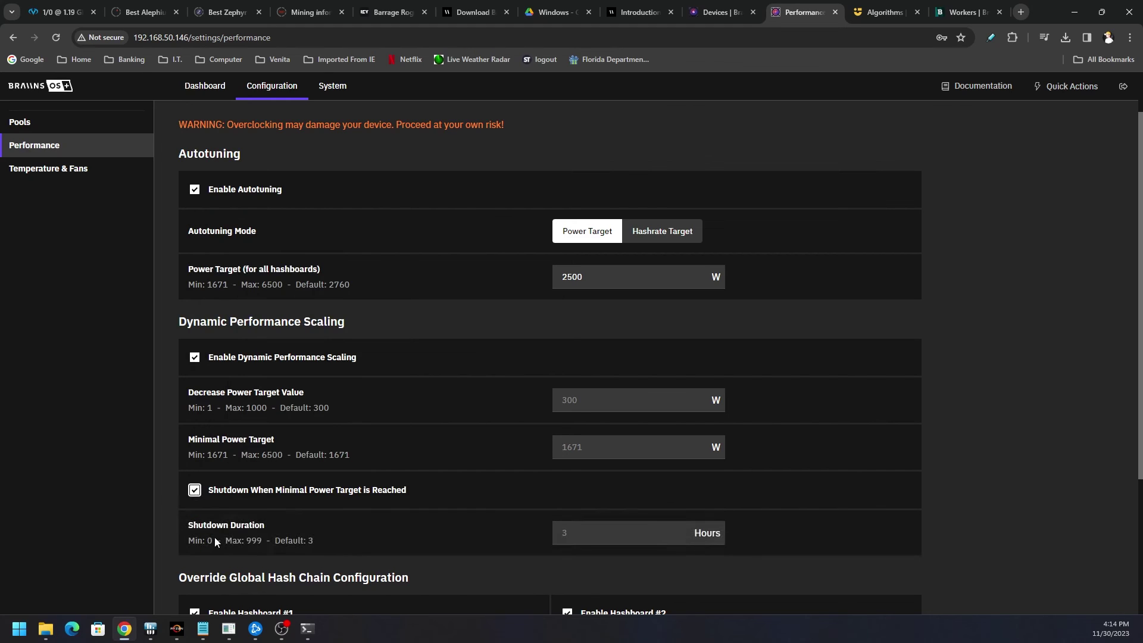
pyautogui.click(574, 532)
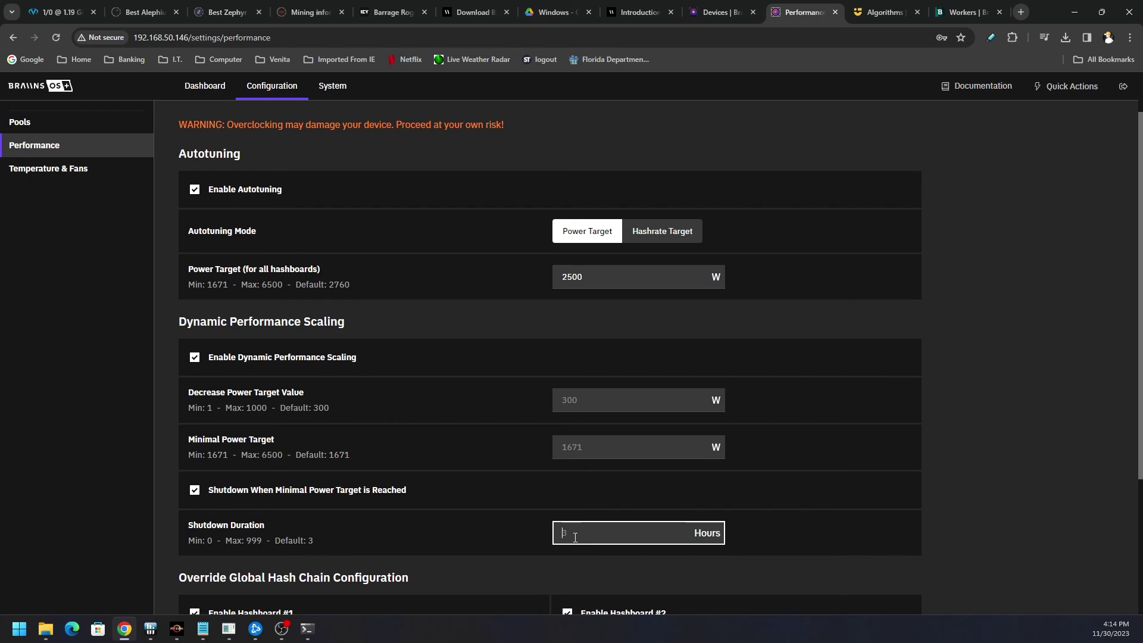
pyautogui.write('1')
pyautogui.click(192, 495)
pyautogui.click(192, 492)
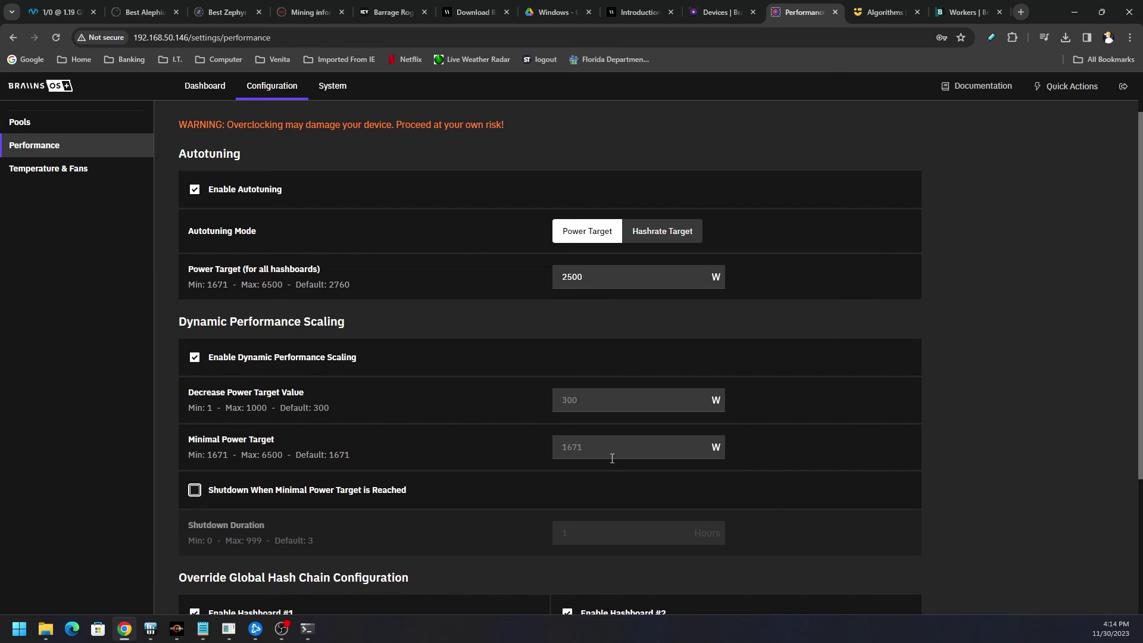
pyautogui.scroll(-3, 999, 444)
pyautogui.scroll(4, 923, 450)
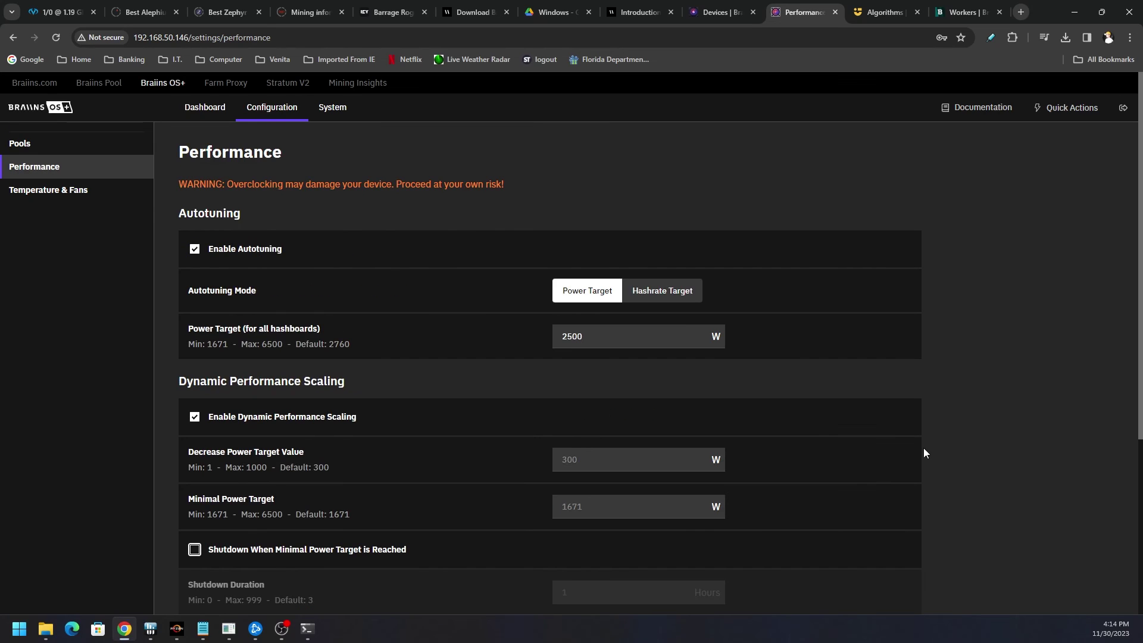
pyautogui.click(82, 149)
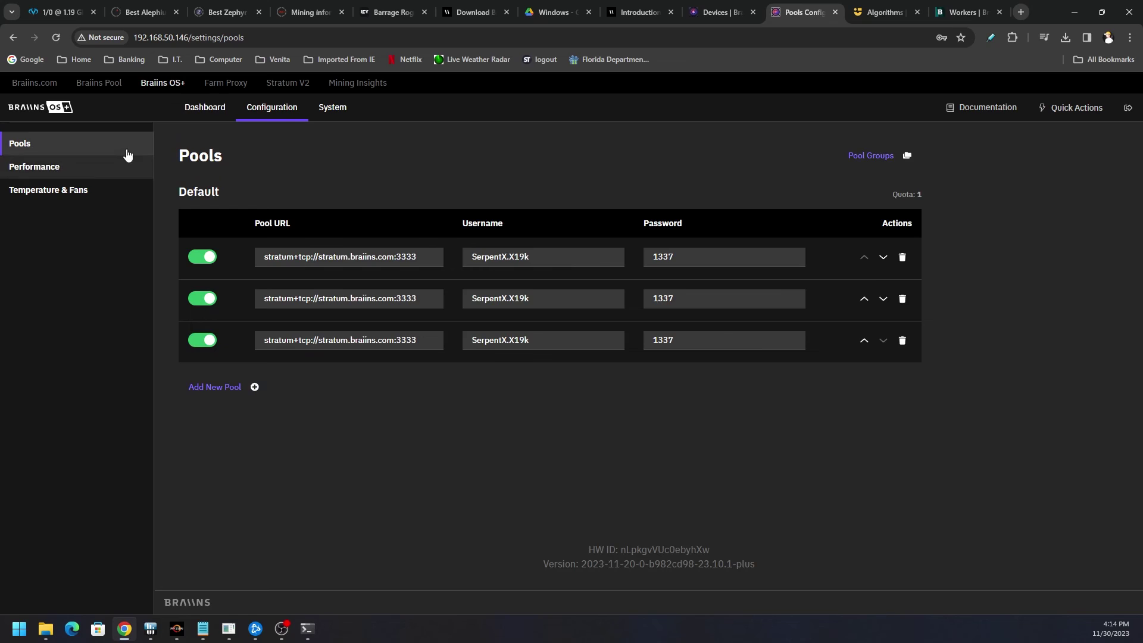
# Step: Review the miner dashboard stats, now hashing about 84 TH/s
pyautogui.click(209, 107)
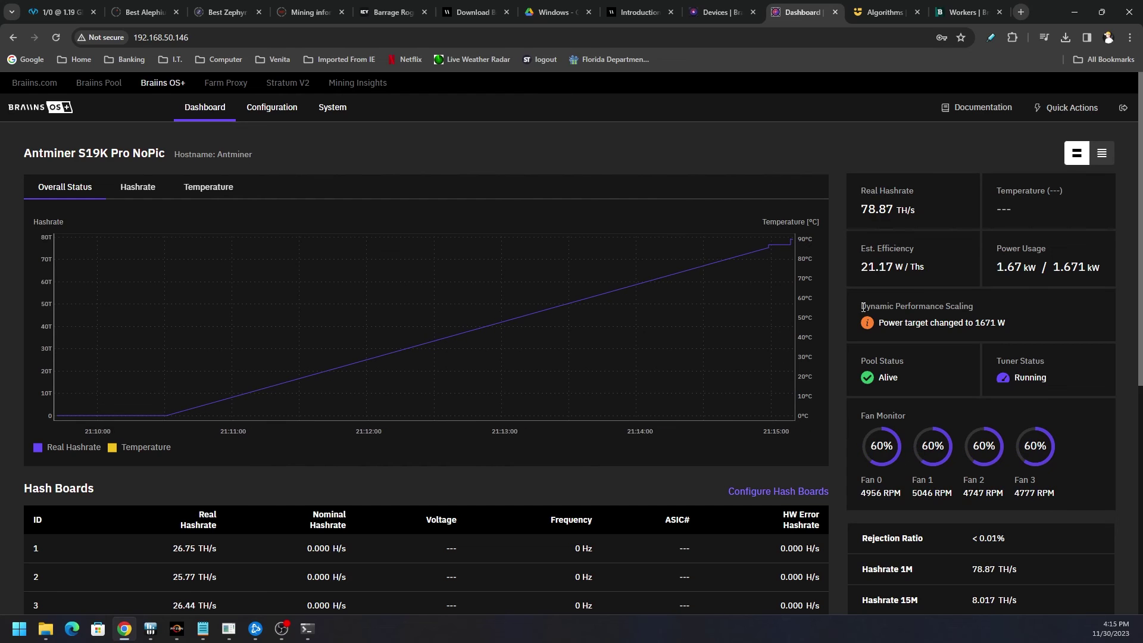
pyautogui.scroll(-4, 823, 337)
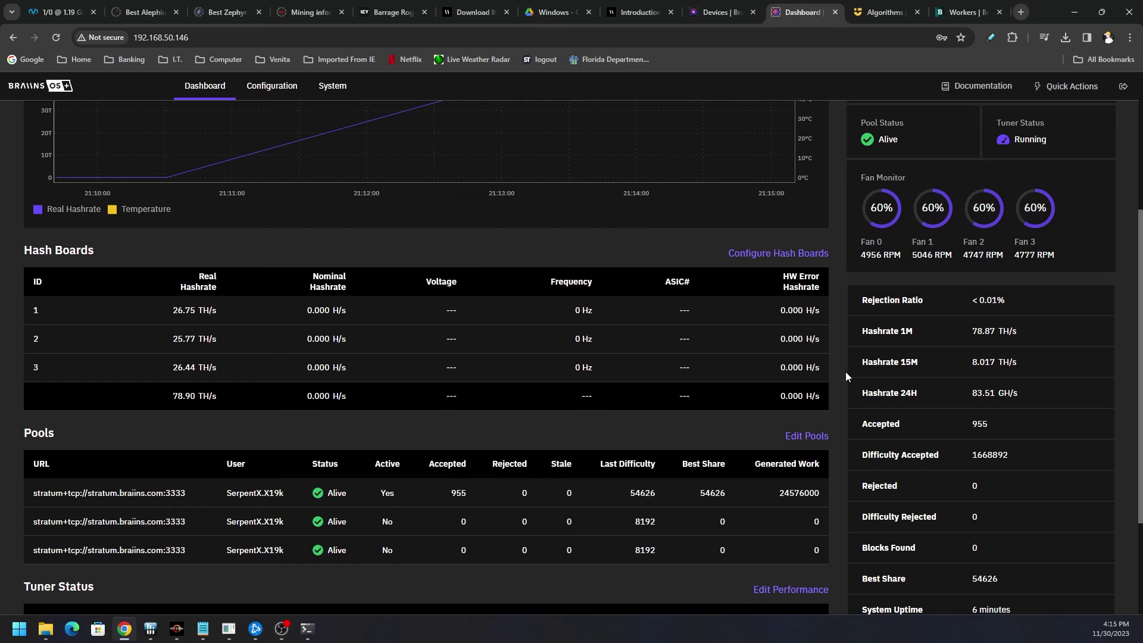
pyautogui.scroll(4, 845, 371)
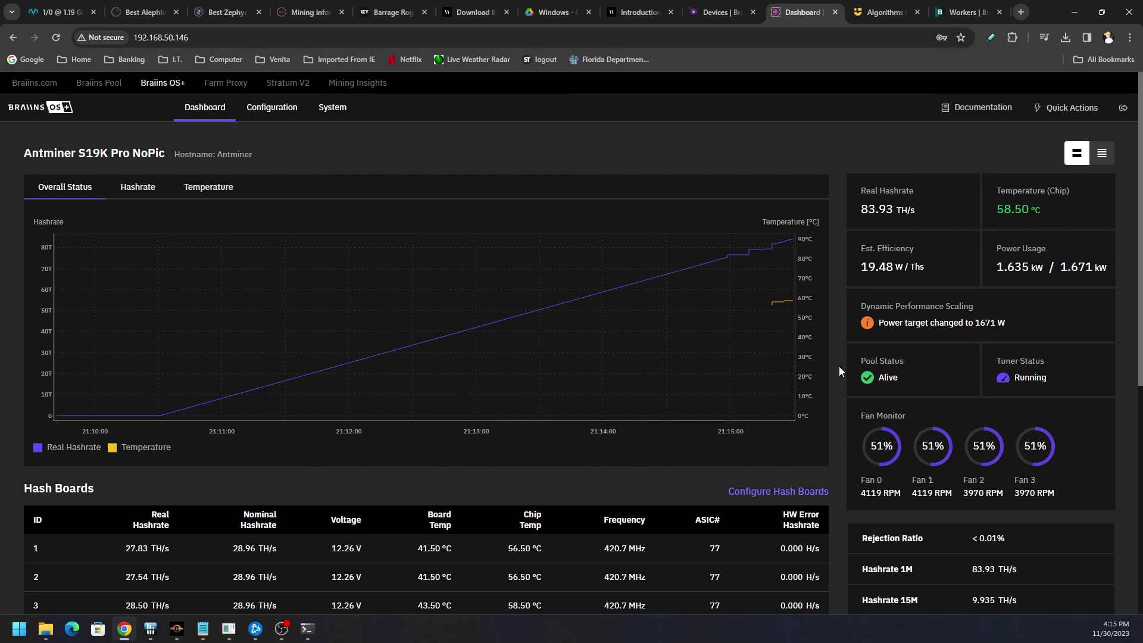
pyautogui.scroll(-1, 840, 367)
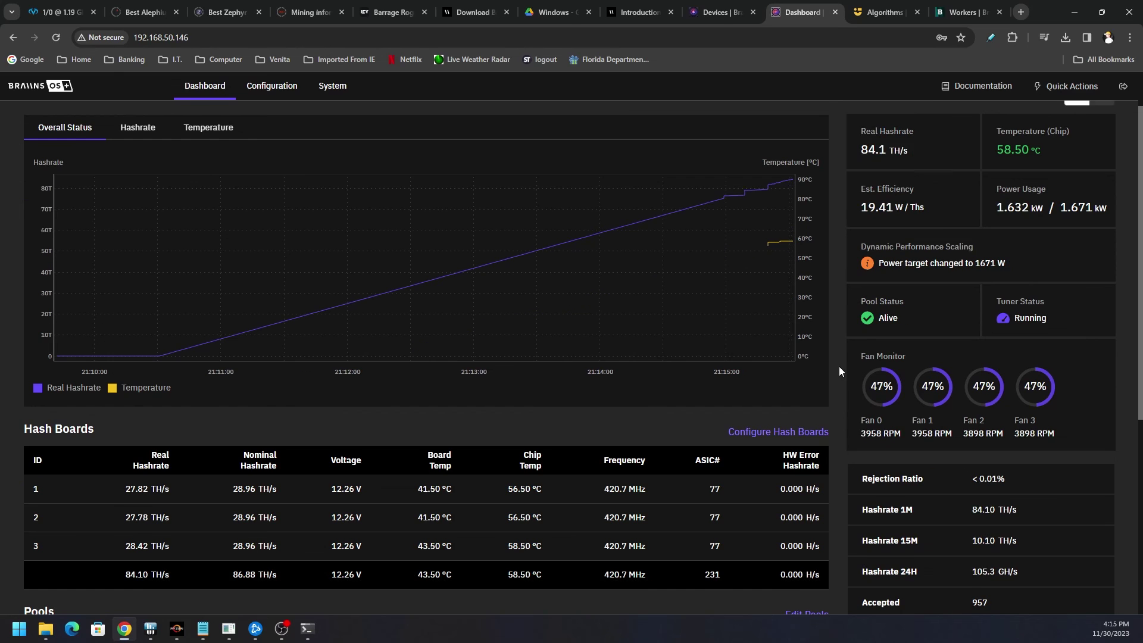
pyautogui.scroll(-4, 838, 366)
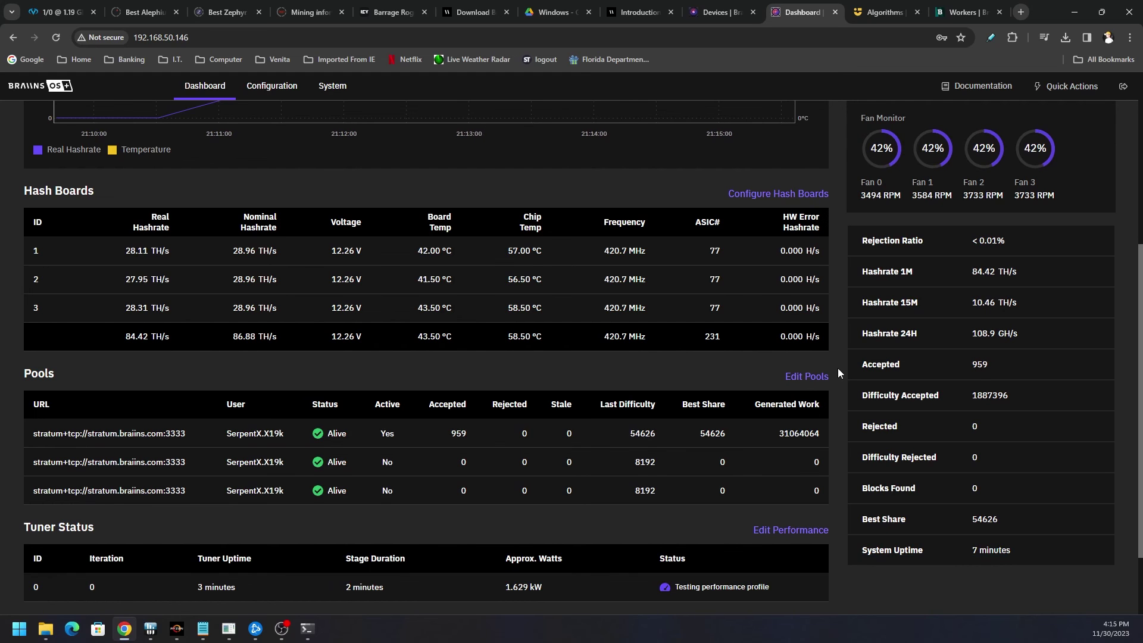
# Step: Move from the dashboard at 83.51 TH/s to the Braiins Toolbox Introduction docs, via the Devices list
pyautogui.rightClick(838, 368)
pyautogui.click(837, 398)
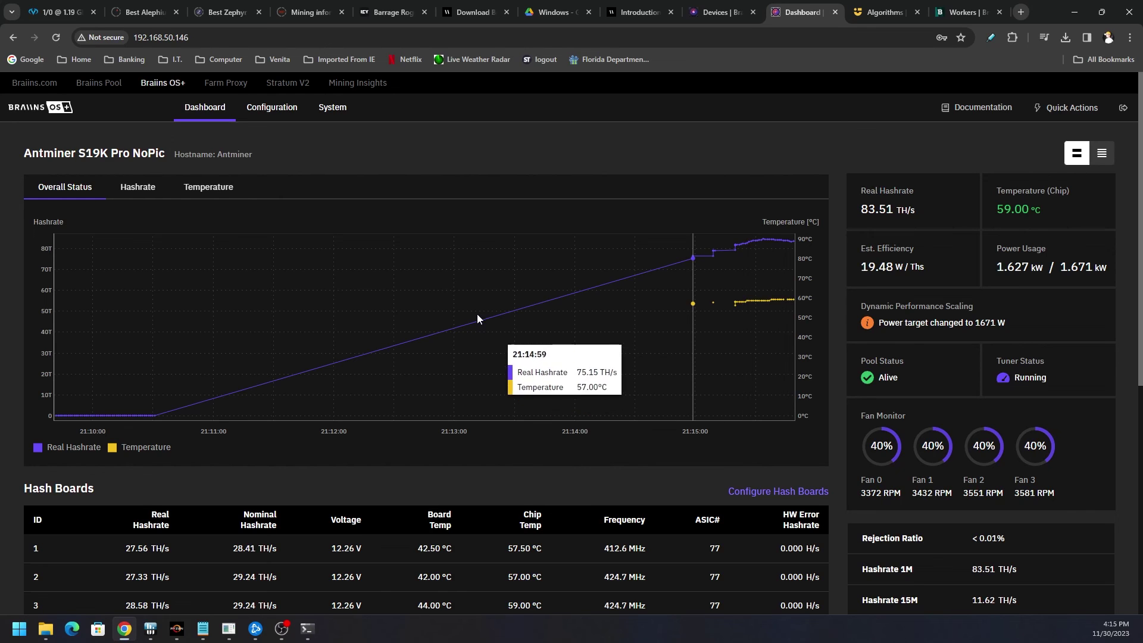
pyautogui.click(720, 10)
pyautogui.click(649, 8)
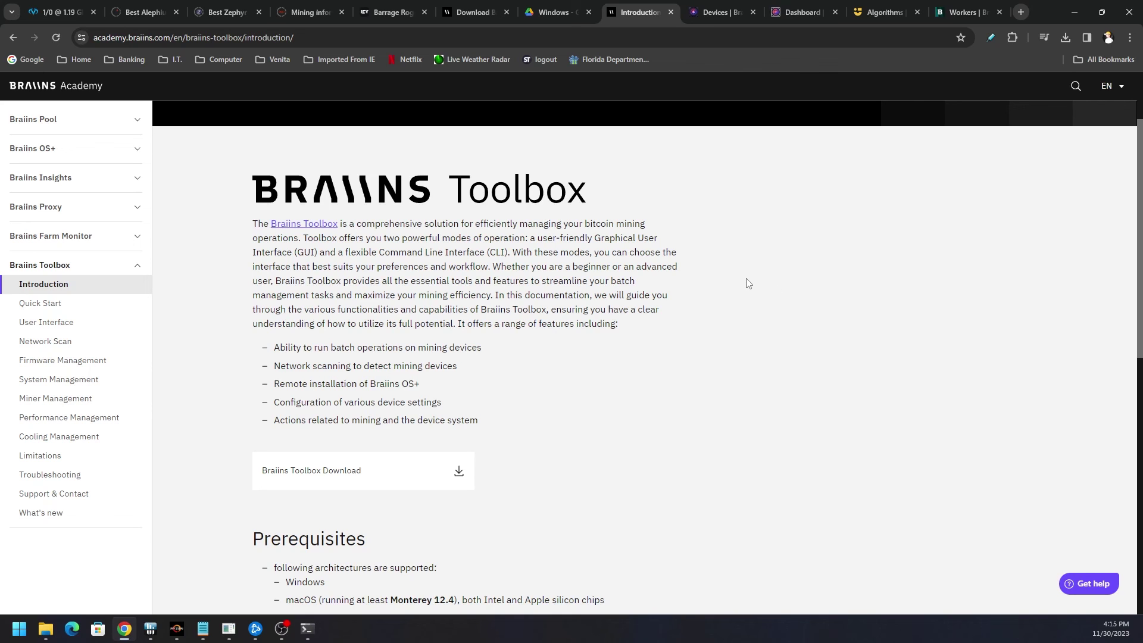
# Step: Check the Devices list, miner dashboard and Braiins OS+ download page, then return to the Toolbox introduction
pyautogui.scroll(-5, 753, 318)
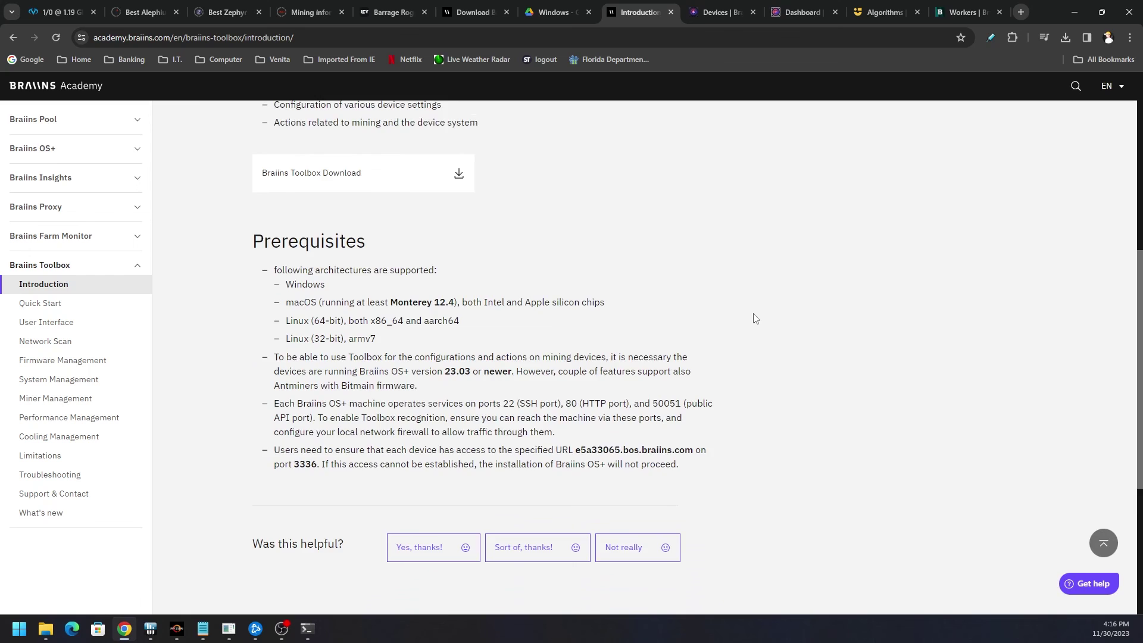
pyautogui.scroll(7, 792, 315)
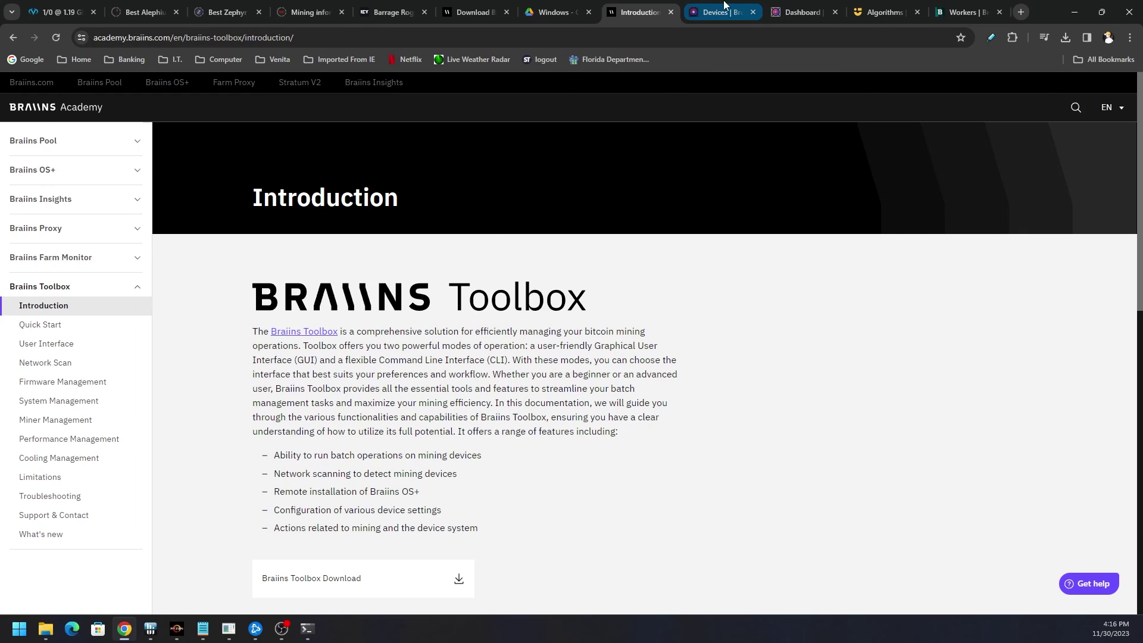
pyautogui.click(727, 10)
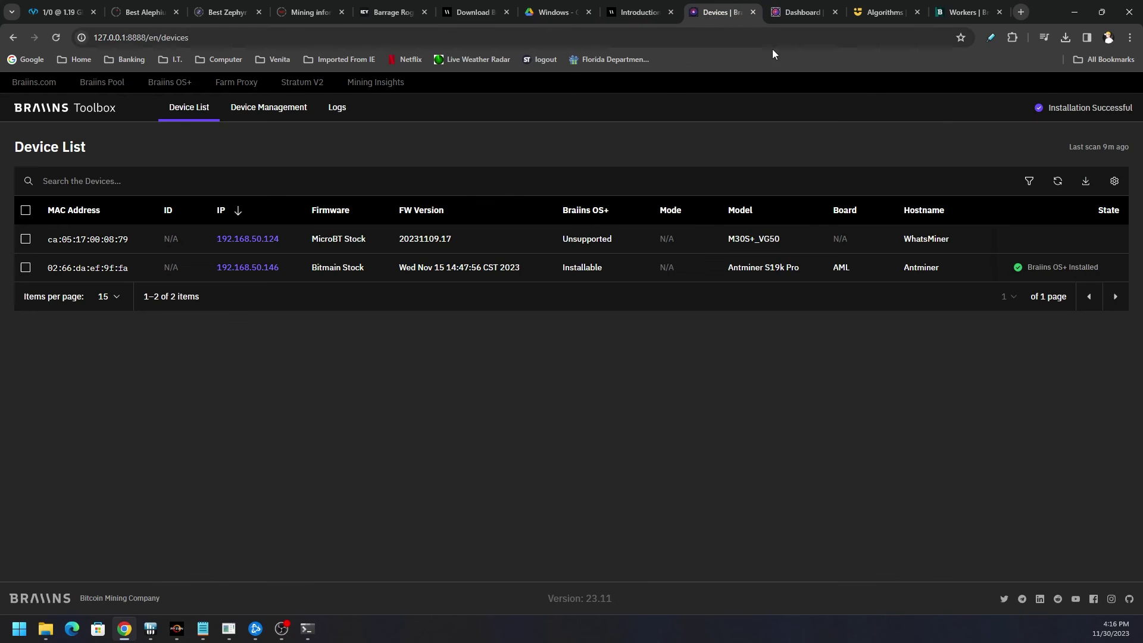
pyautogui.click(810, 12)
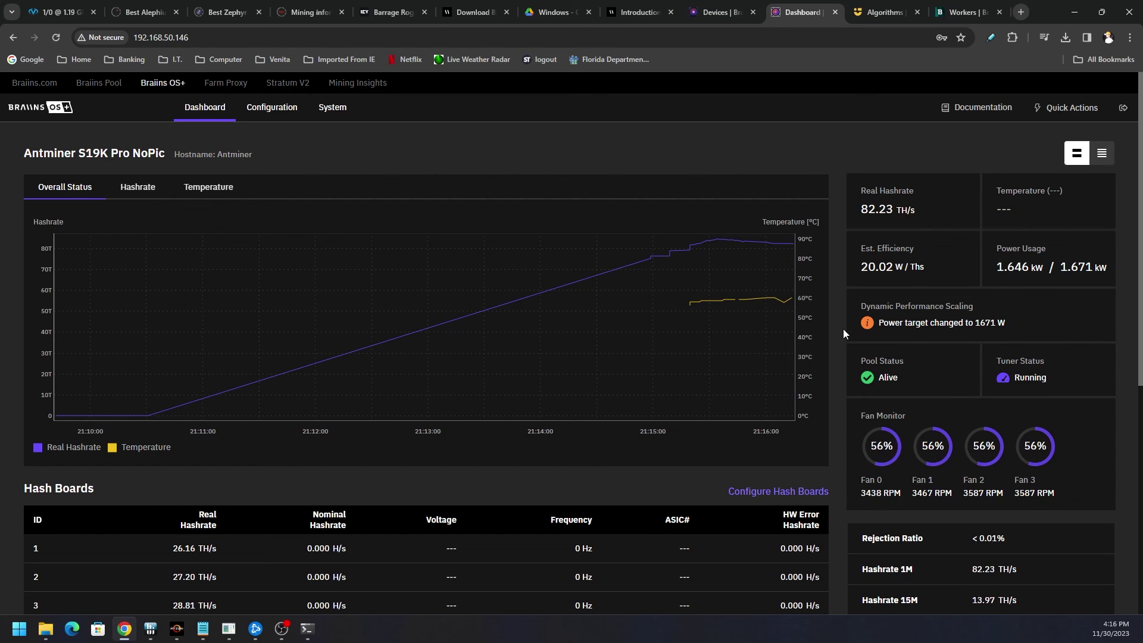
pyautogui.click(641, 12)
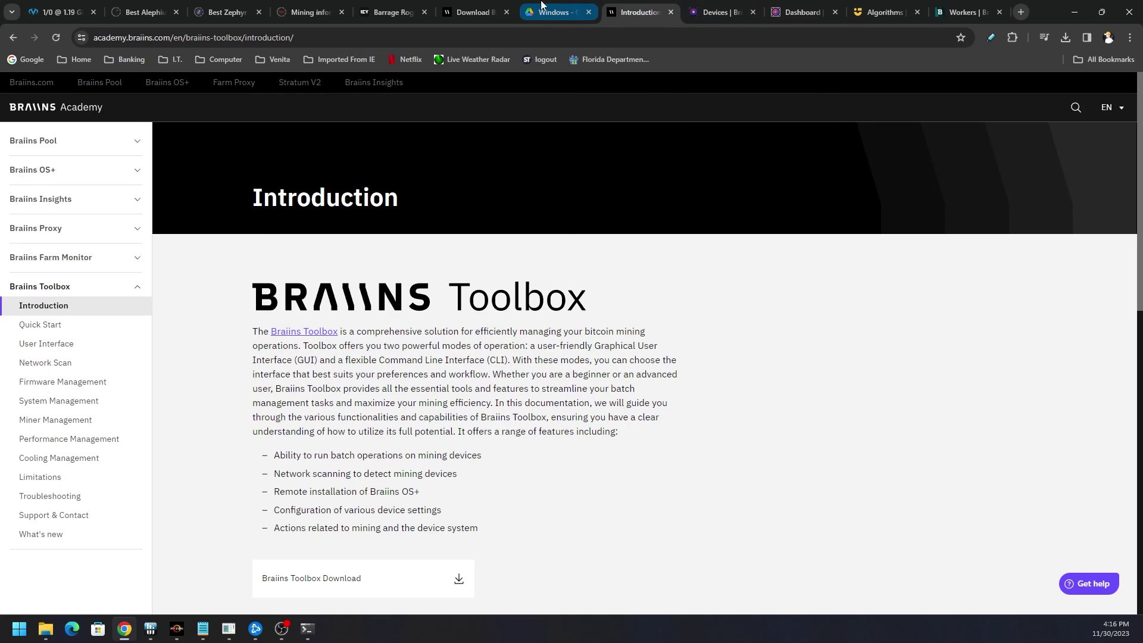
pyautogui.click(466, 8)
pyautogui.click(641, 12)
# Step: Highlight the required access URL e5a33065.bos.braiins.com (port 3336) under Prerequisites
pyautogui.scroll(-8, 796, 319)
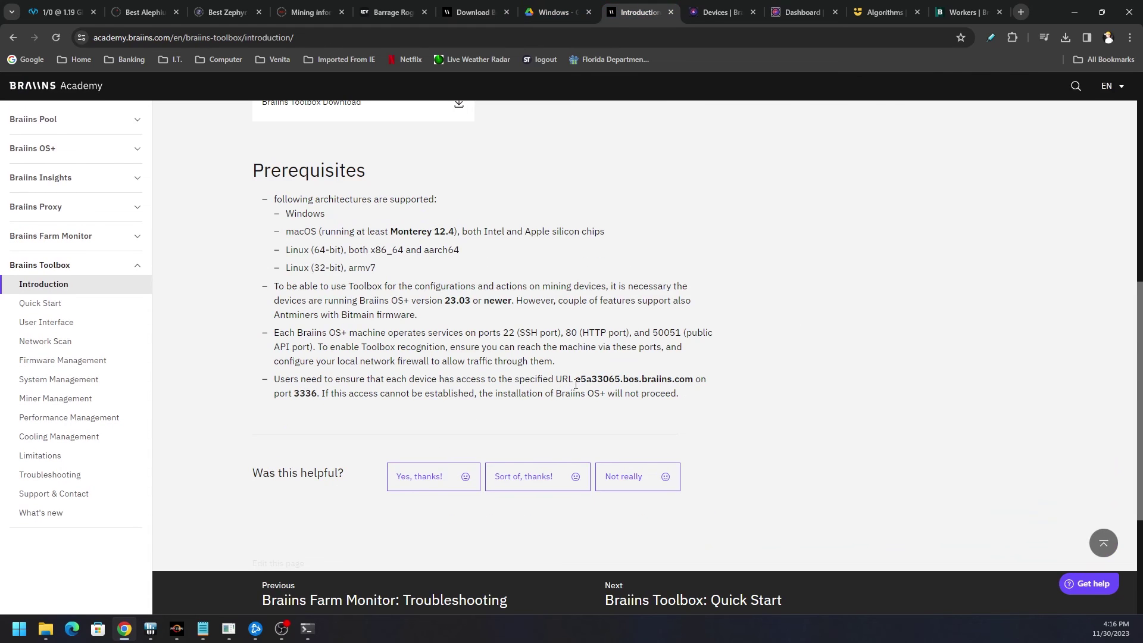
pyautogui.moveTo(575, 380); pyautogui.dragTo(319, 395)
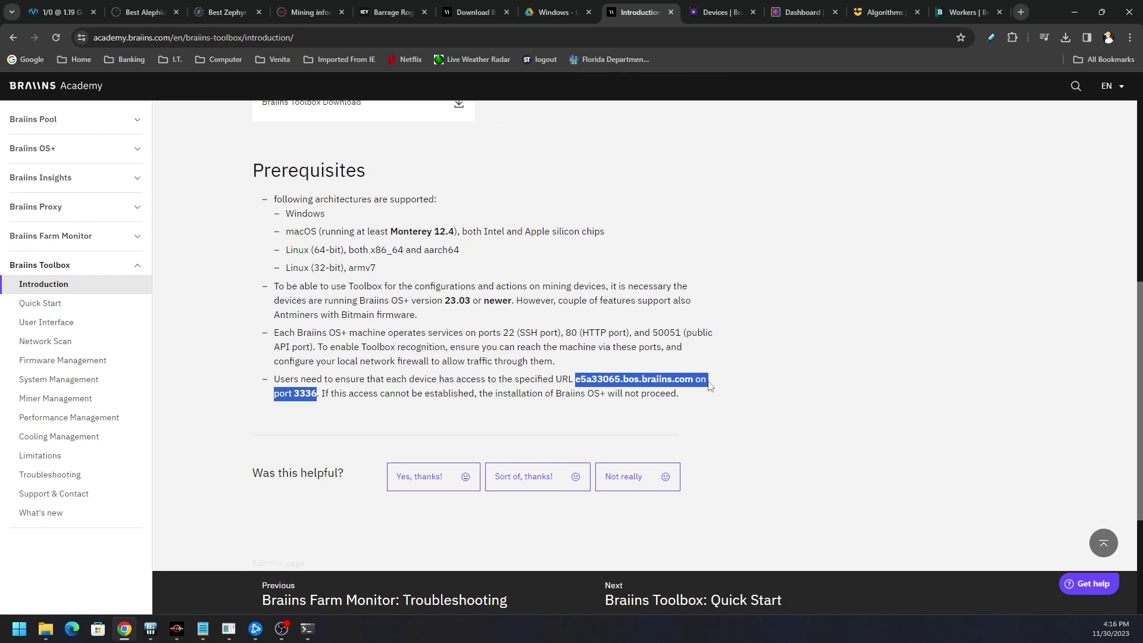
pyautogui.click(736, 390)
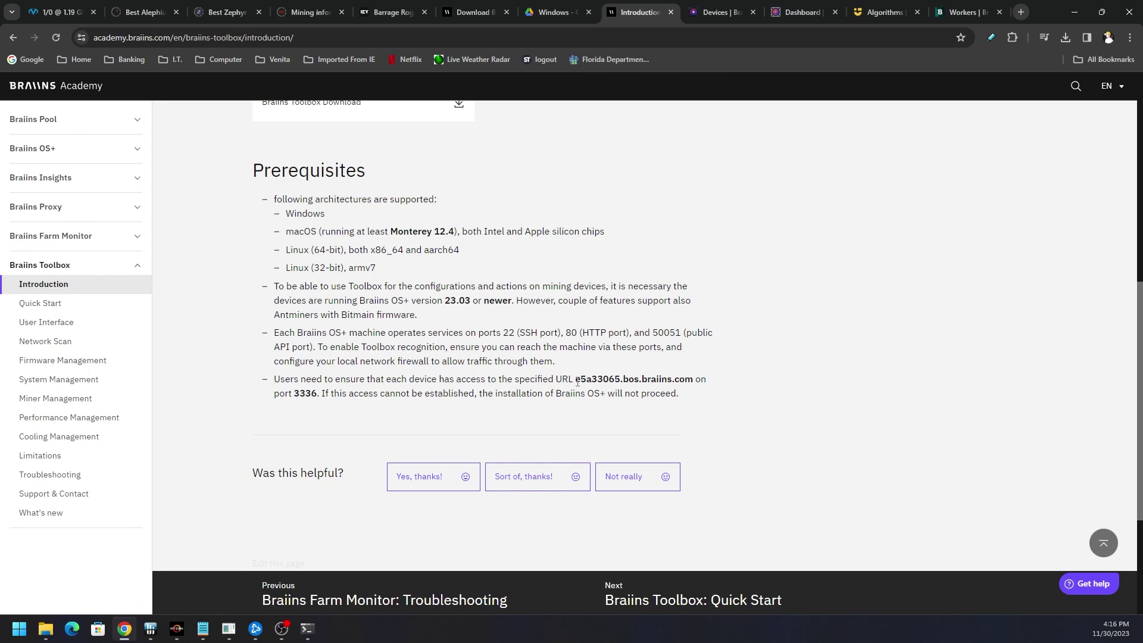
pyautogui.moveTo(577, 381); pyautogui.dragTo(692, 381)
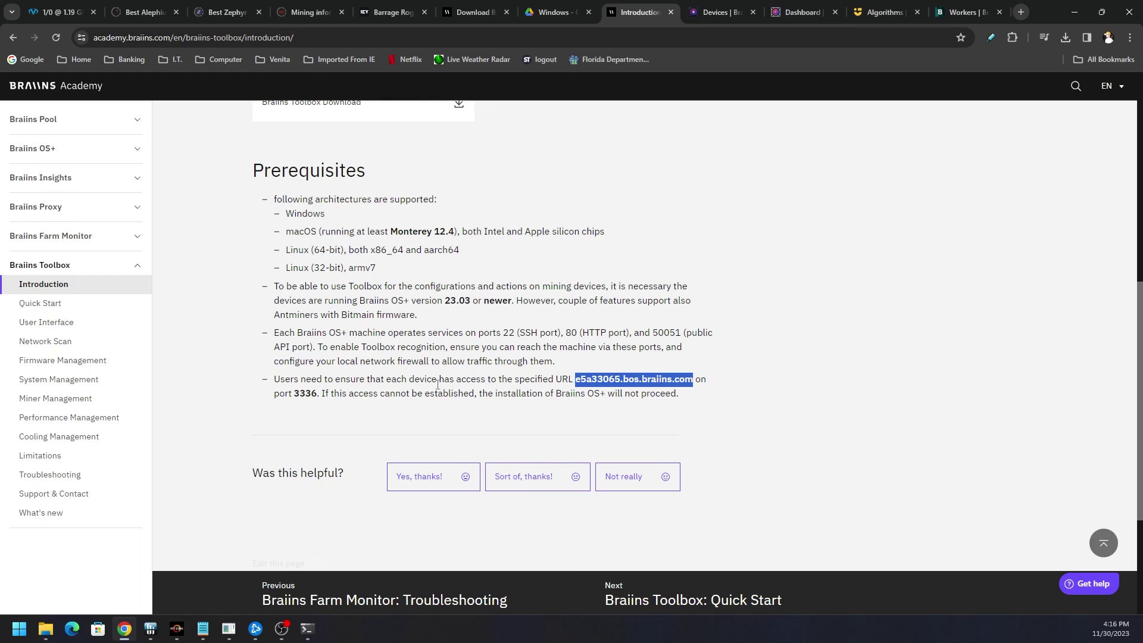
# Step: Go back to the miner dashboard, now showing 82.43 TH/s at a 1971 W power target
pyautogui.scroll(2, 777, 395)
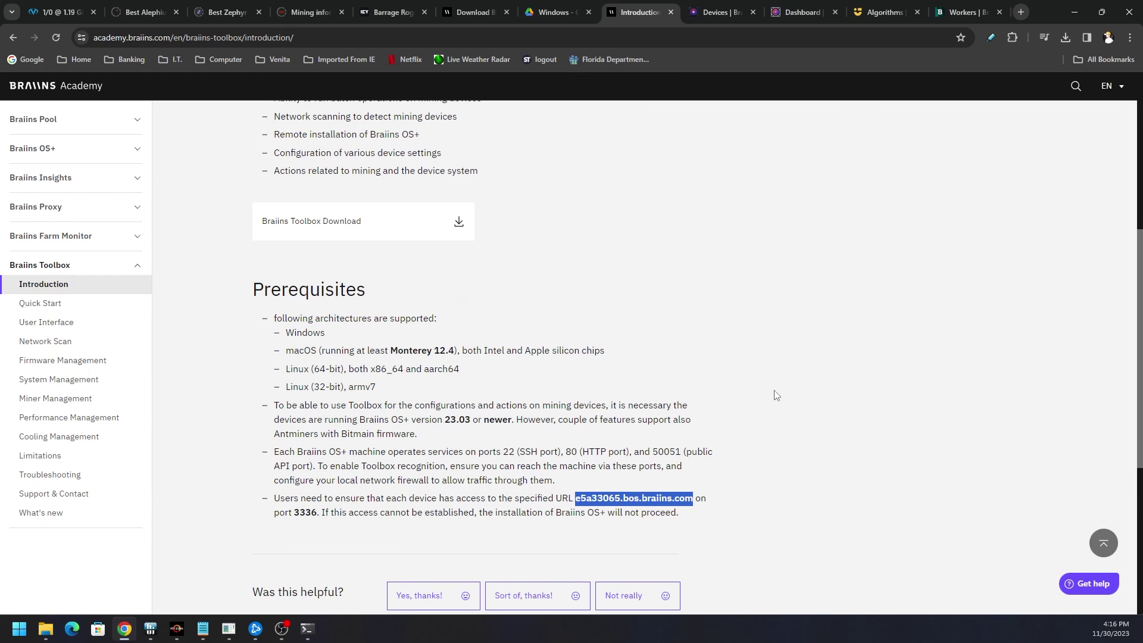
pyautogui.scroll(4, 749, 389)
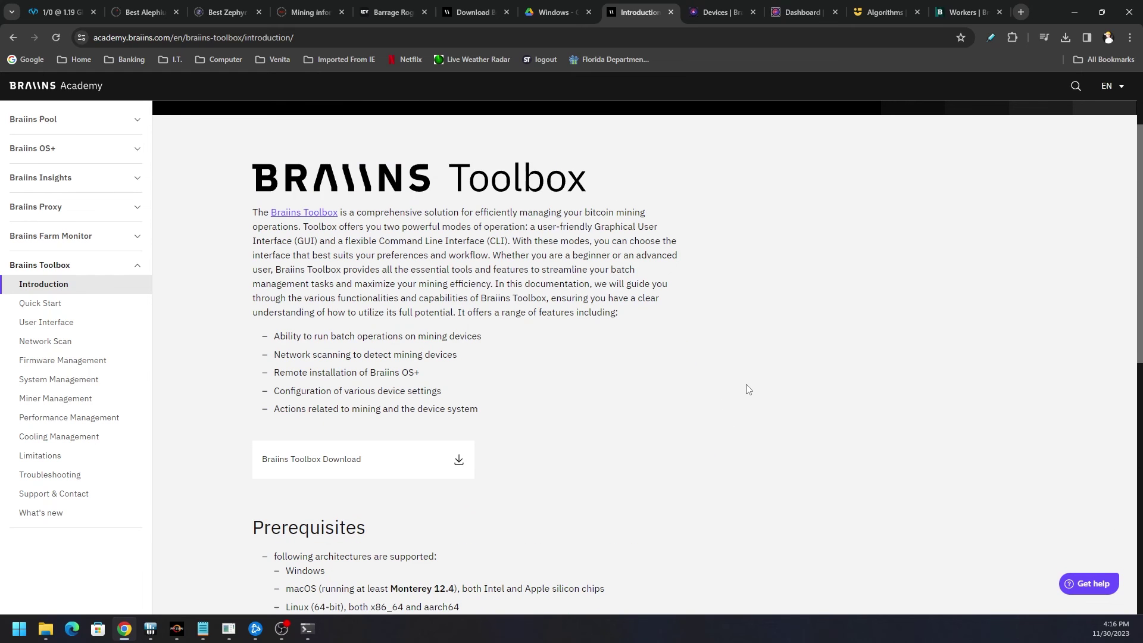
pyautogui.scroll(1, 748, 390)
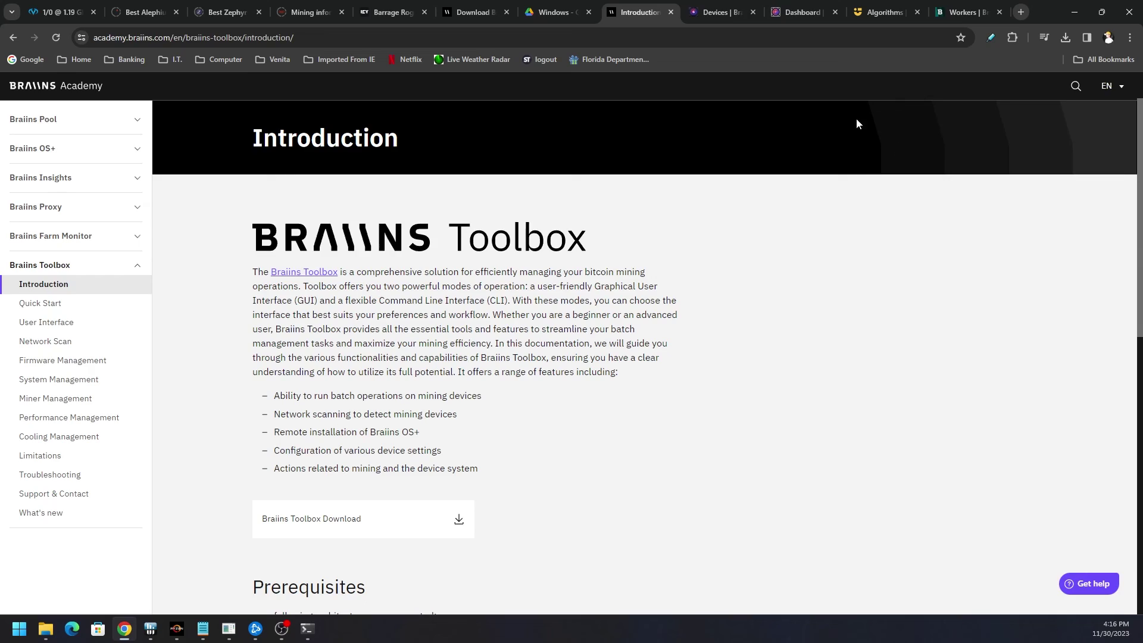
pyautogui.click(722, 12)
pyautogui.click(808, 7)
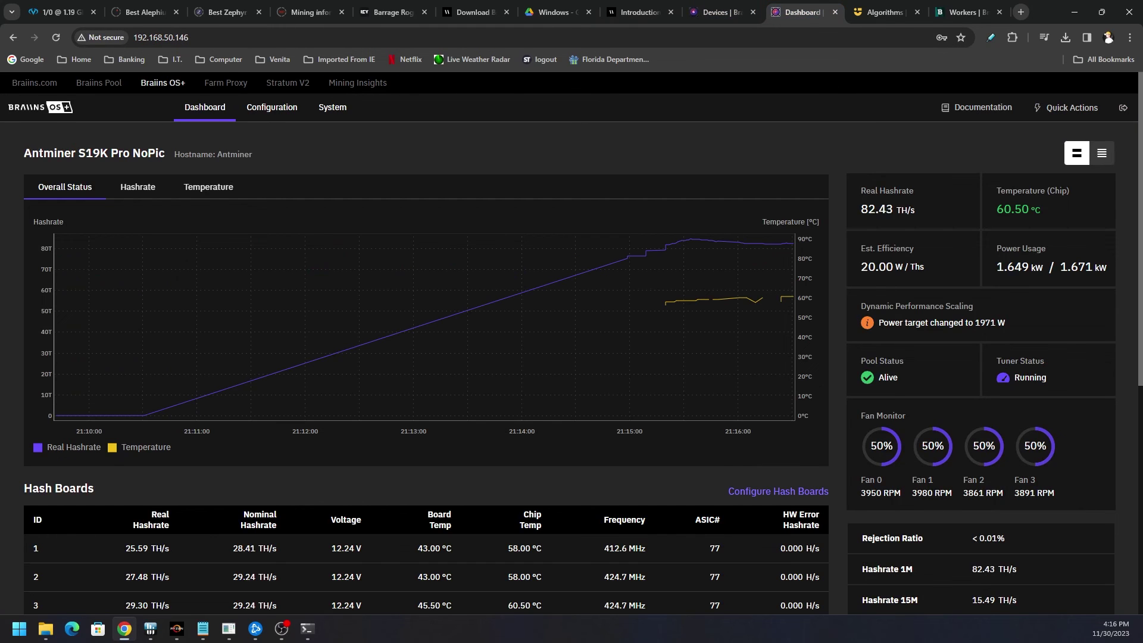